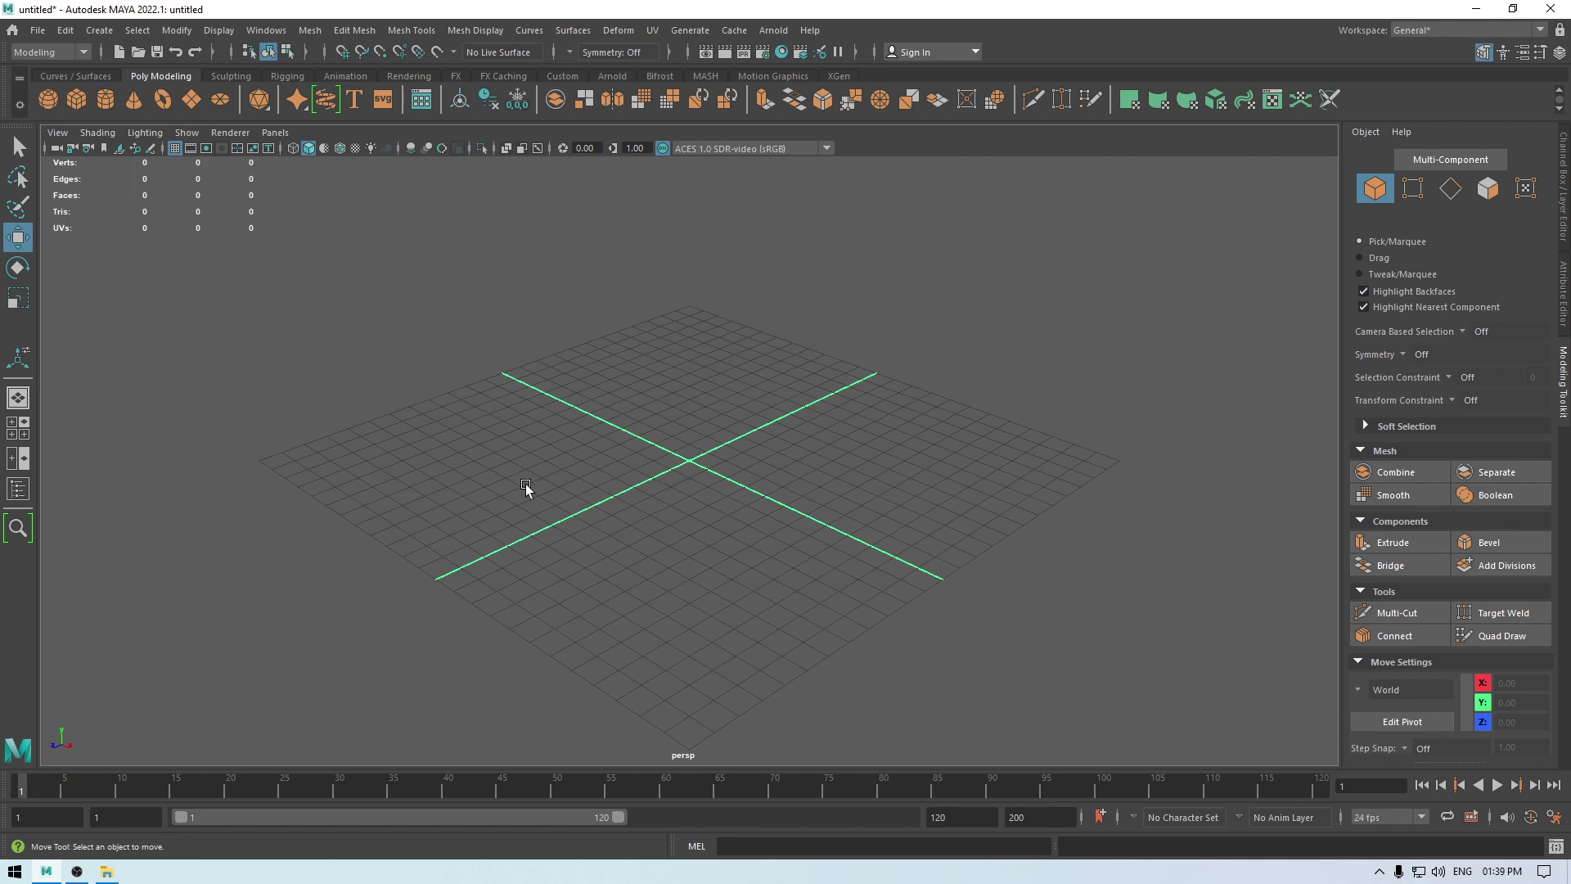
Step: Create a polygon plane at the centre of the grid
alt+drag(541, 474, 635, 549)
shift+right_click(659, 410)
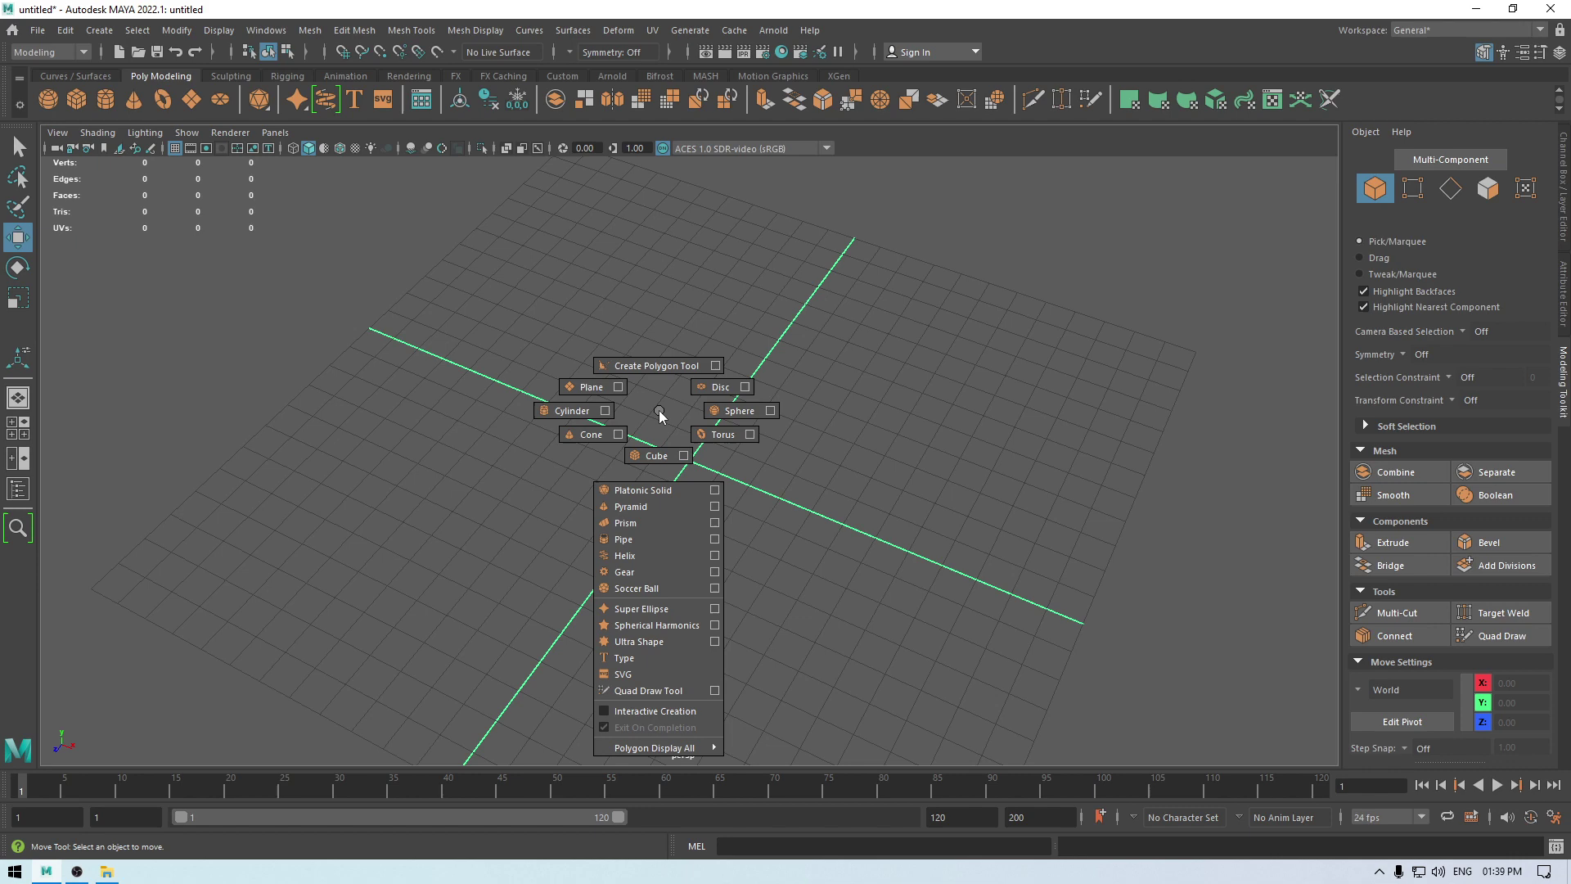
click(591, 389)
alt+drag(591, 392, 615, 468)
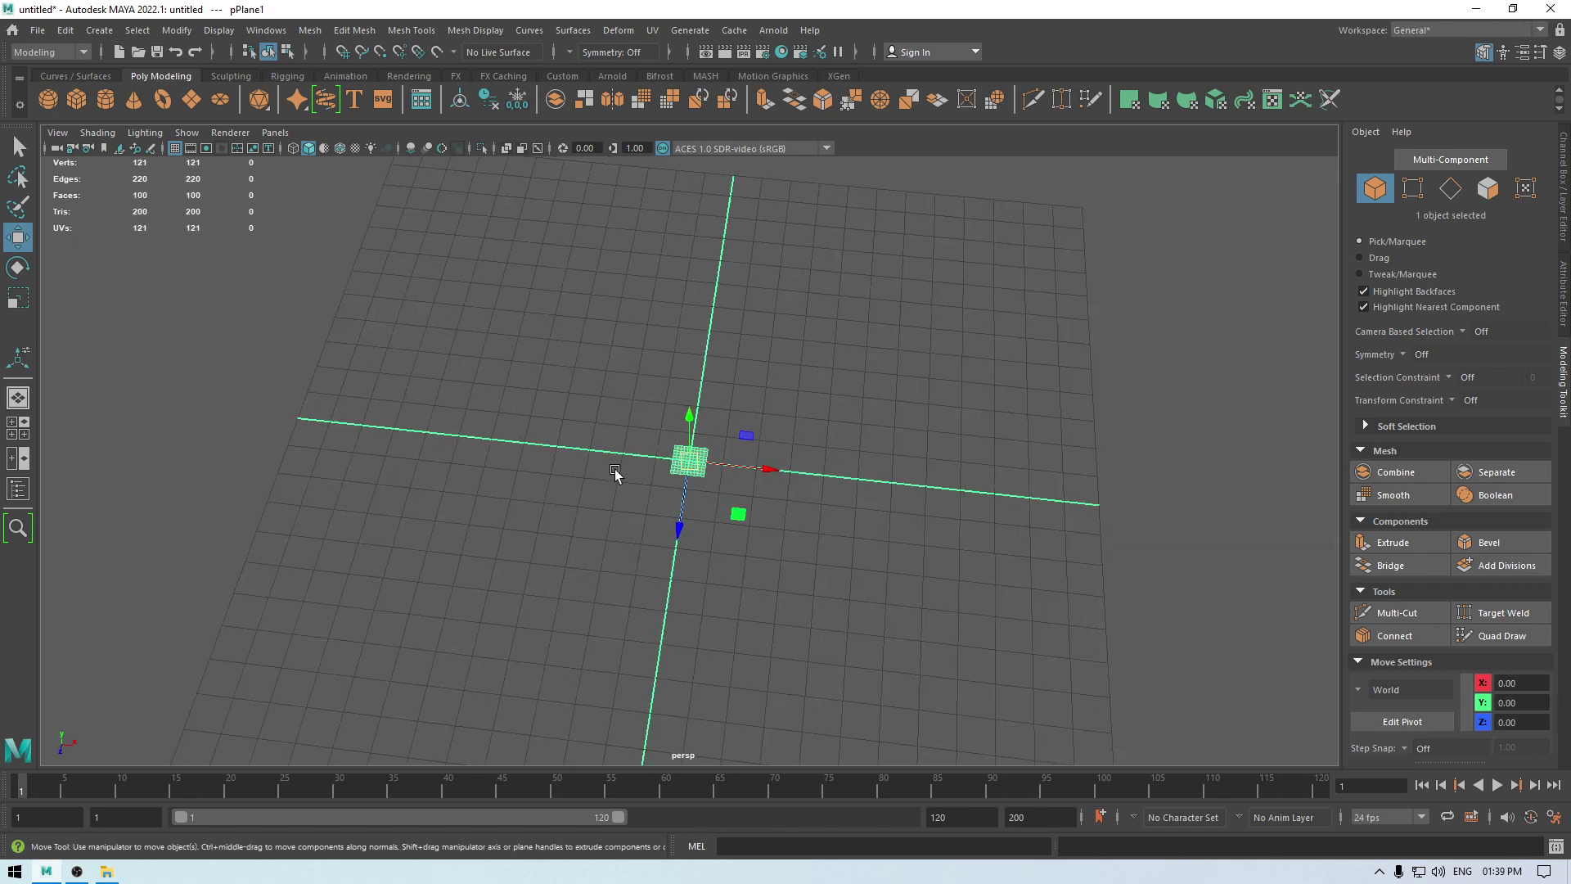
Step: Set the plane's width and height to 15 and its width and height subdivisions to 50 each
key(t)
click(1322, 321)
text(15)
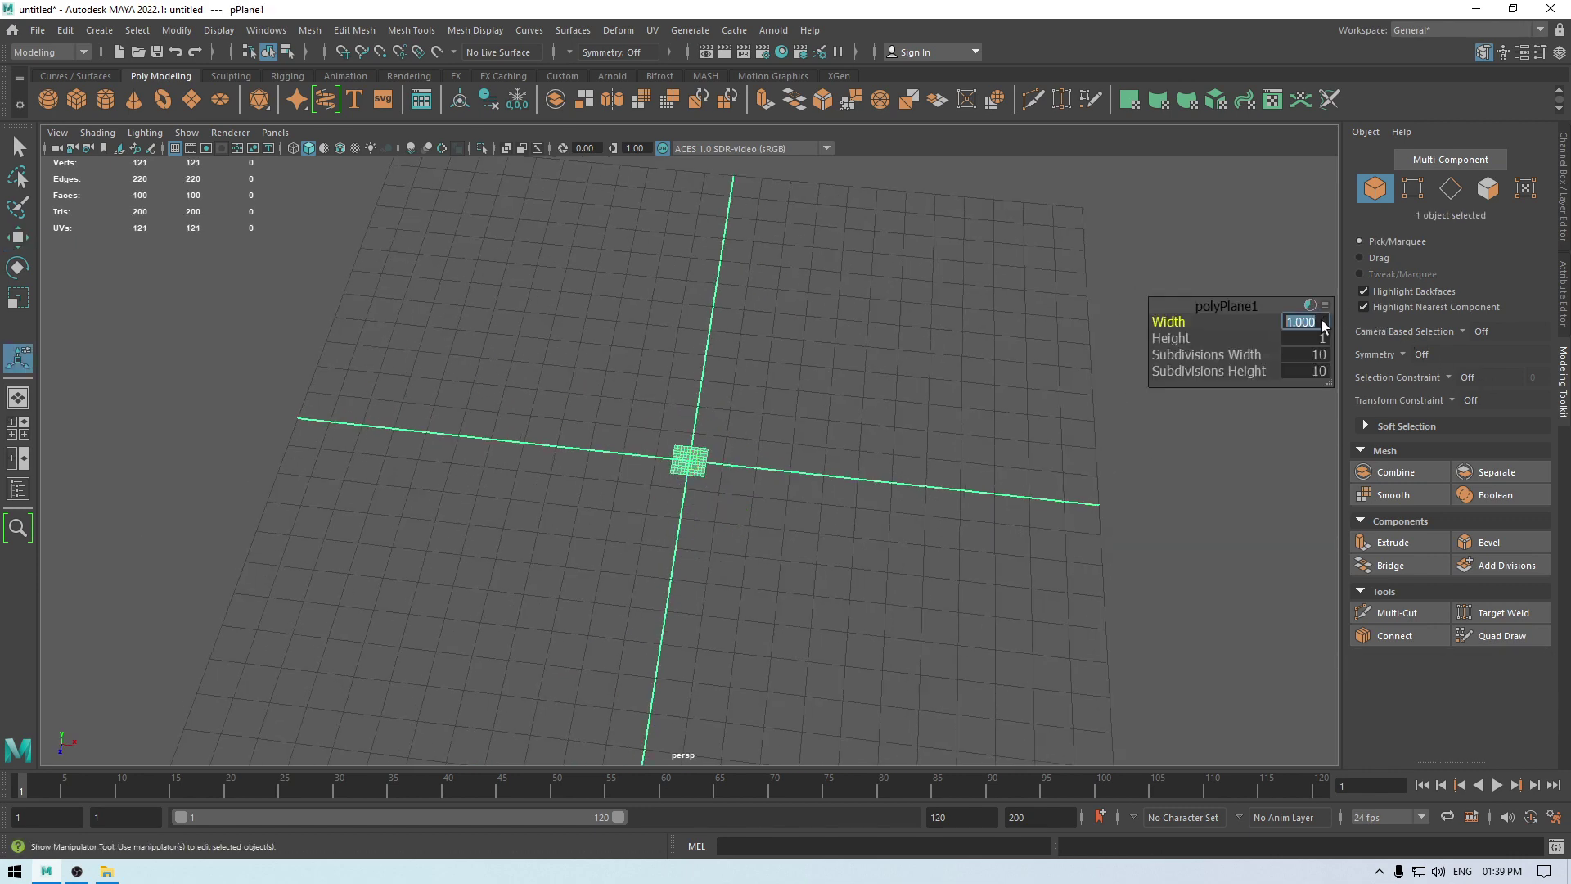
key(Tab)
text(15)
key(Tab)
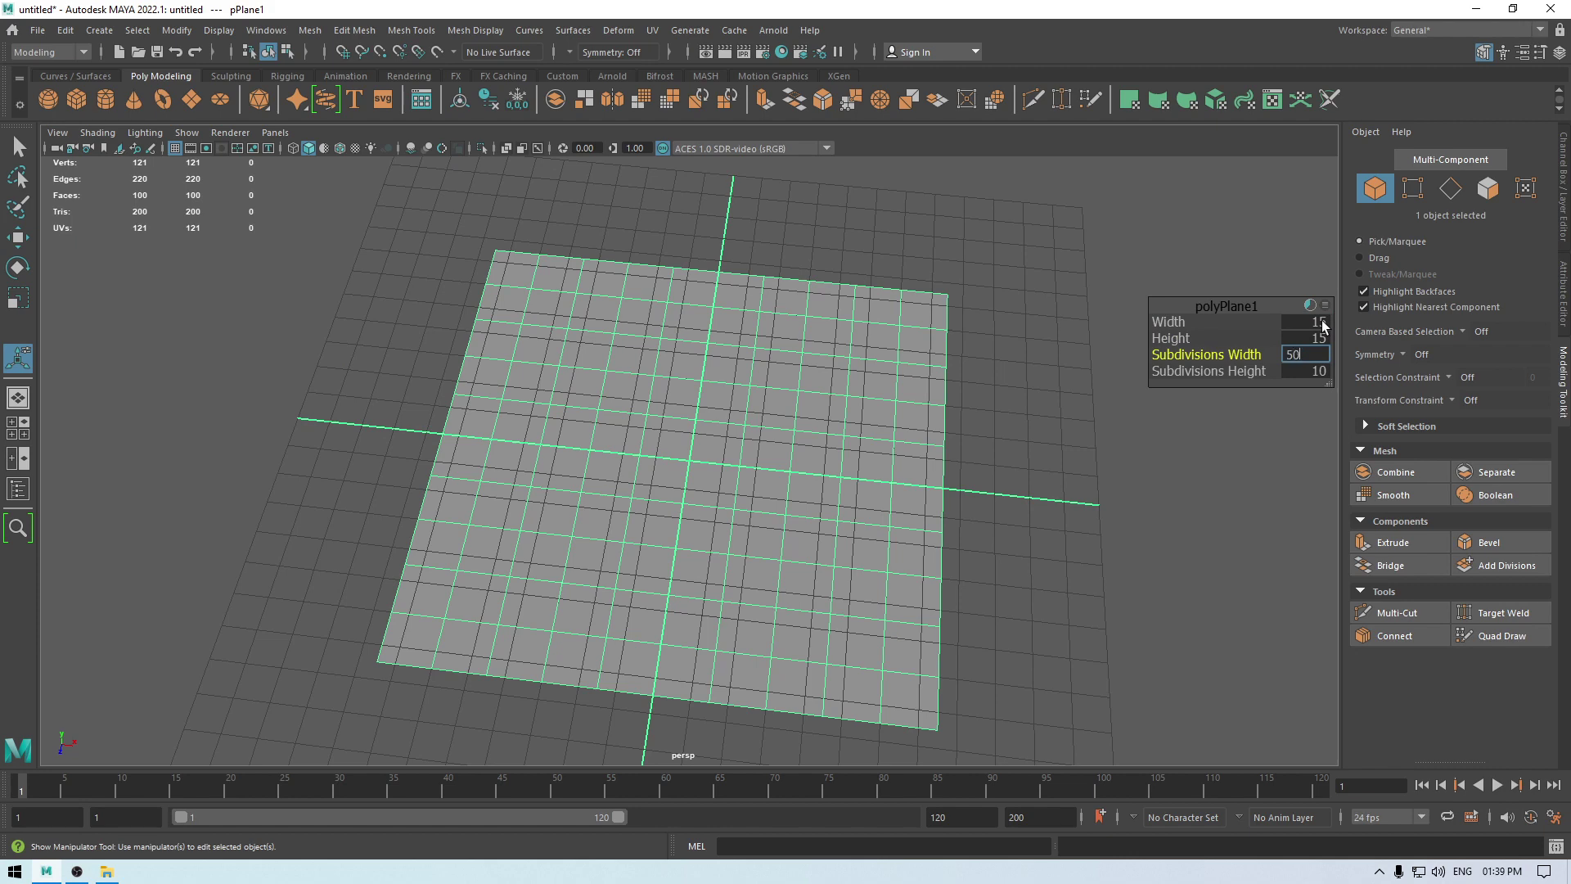
key(Tab)
key(Return)
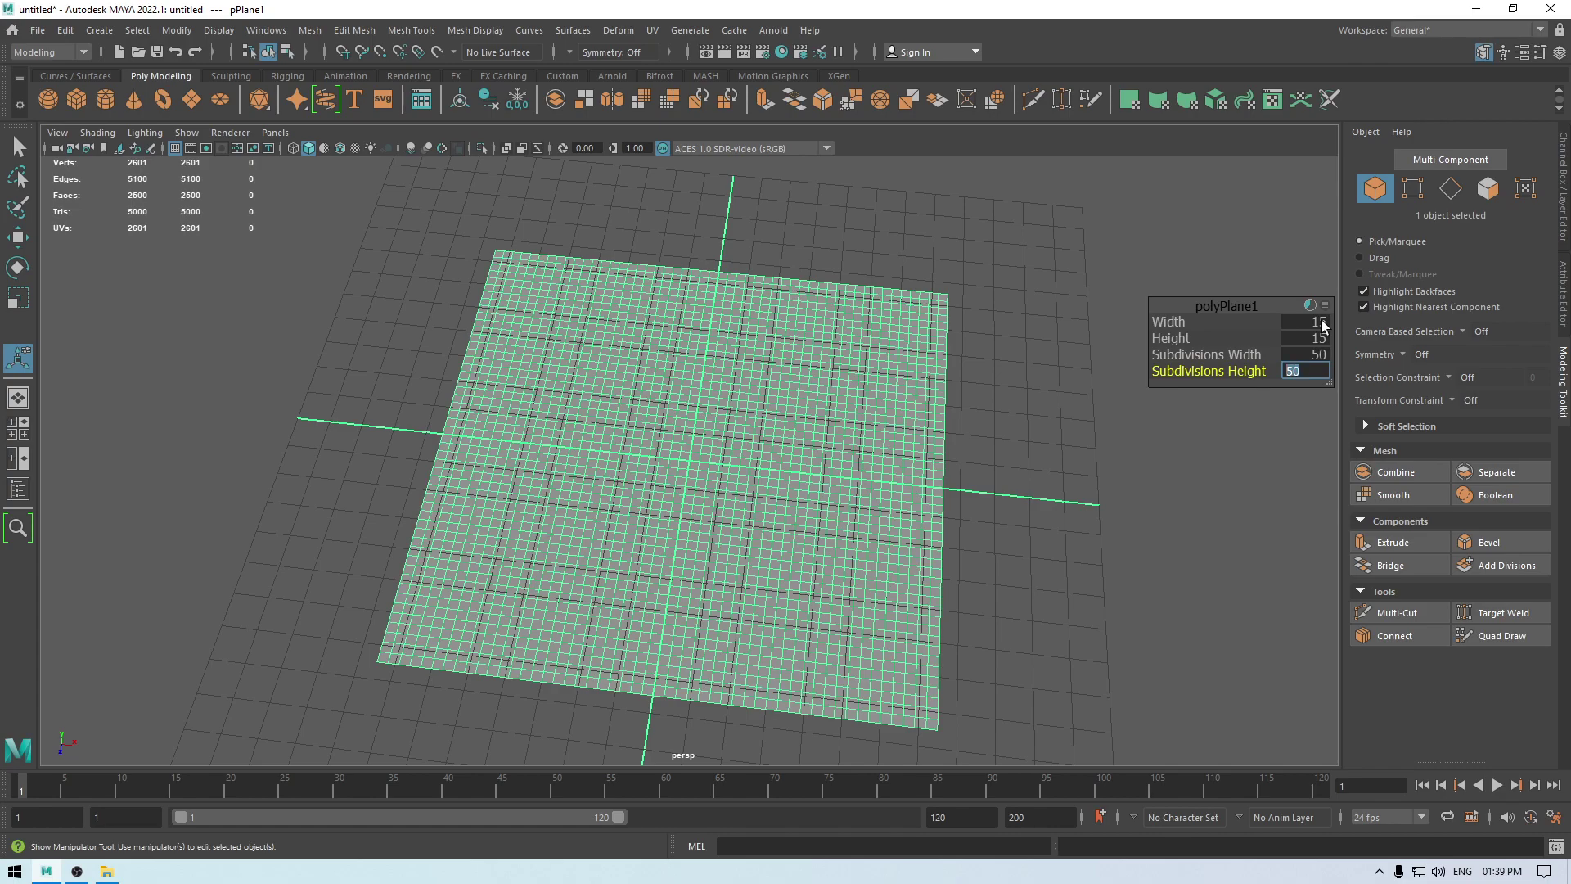
key(w)
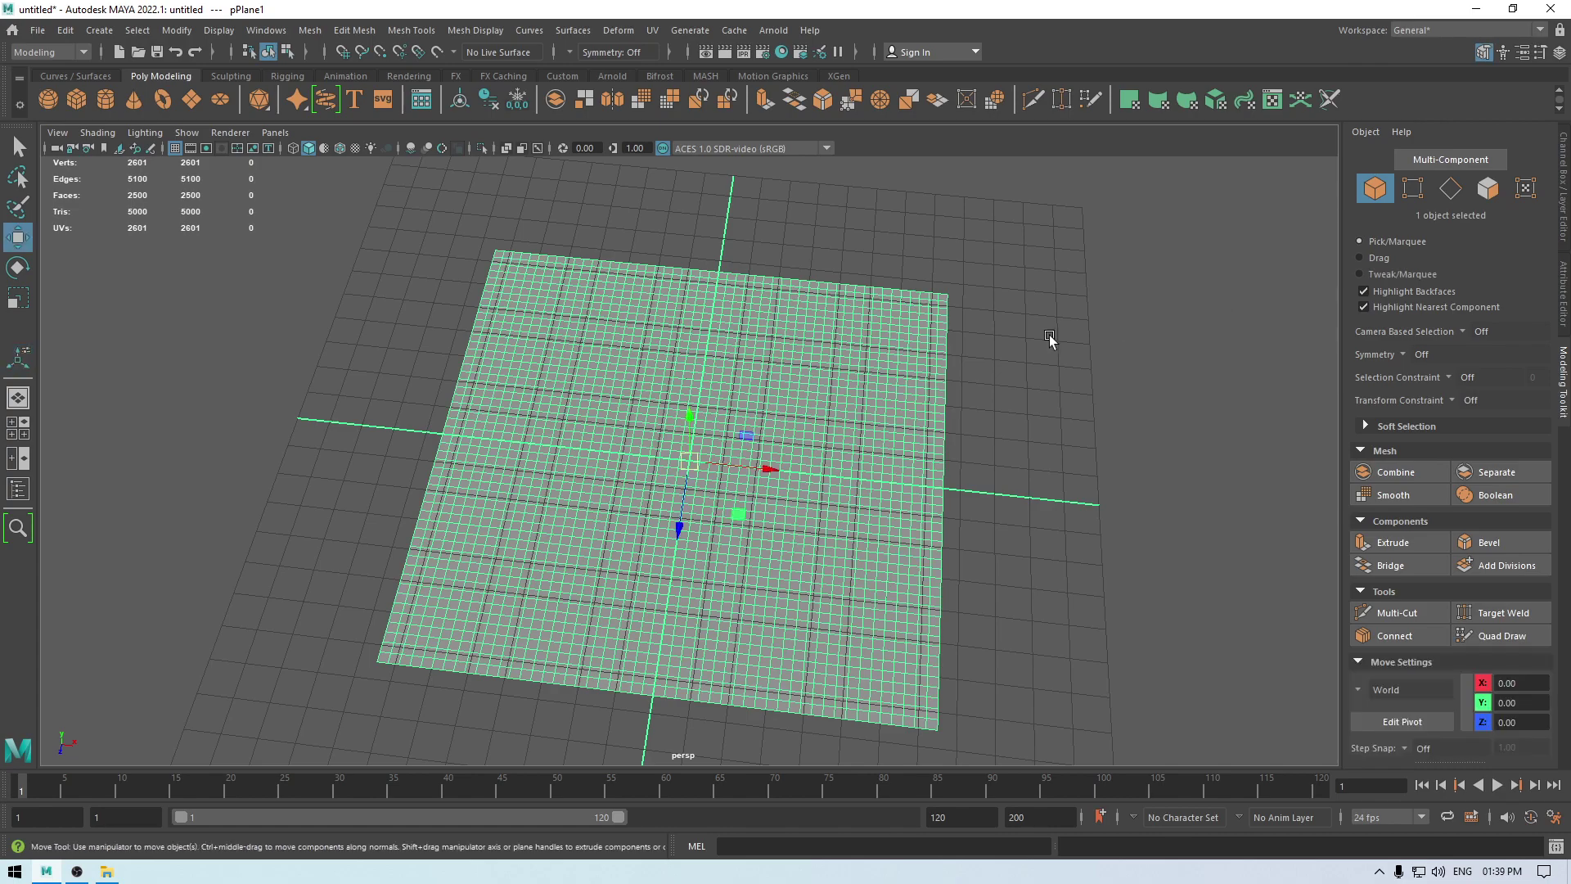
Step: Rotate the plane 90 degrees about the Z axis in the front view so it stands upright
alt+drag(1048, 341, 1019, 355)
key(space)
key(e)
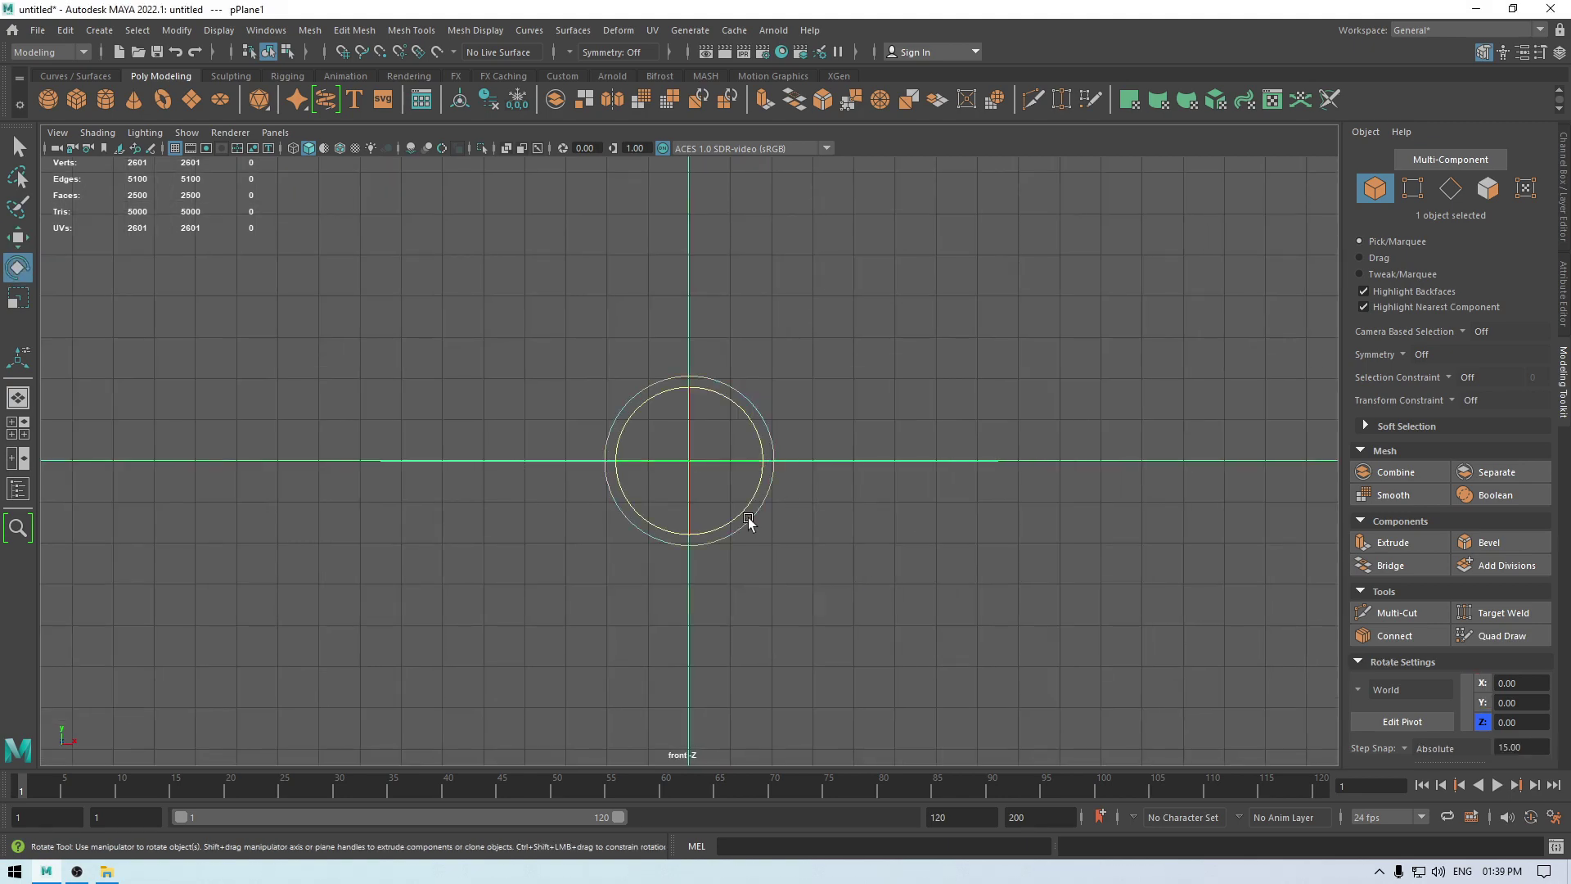
drag(747, 526, 625, 592)
key(w)
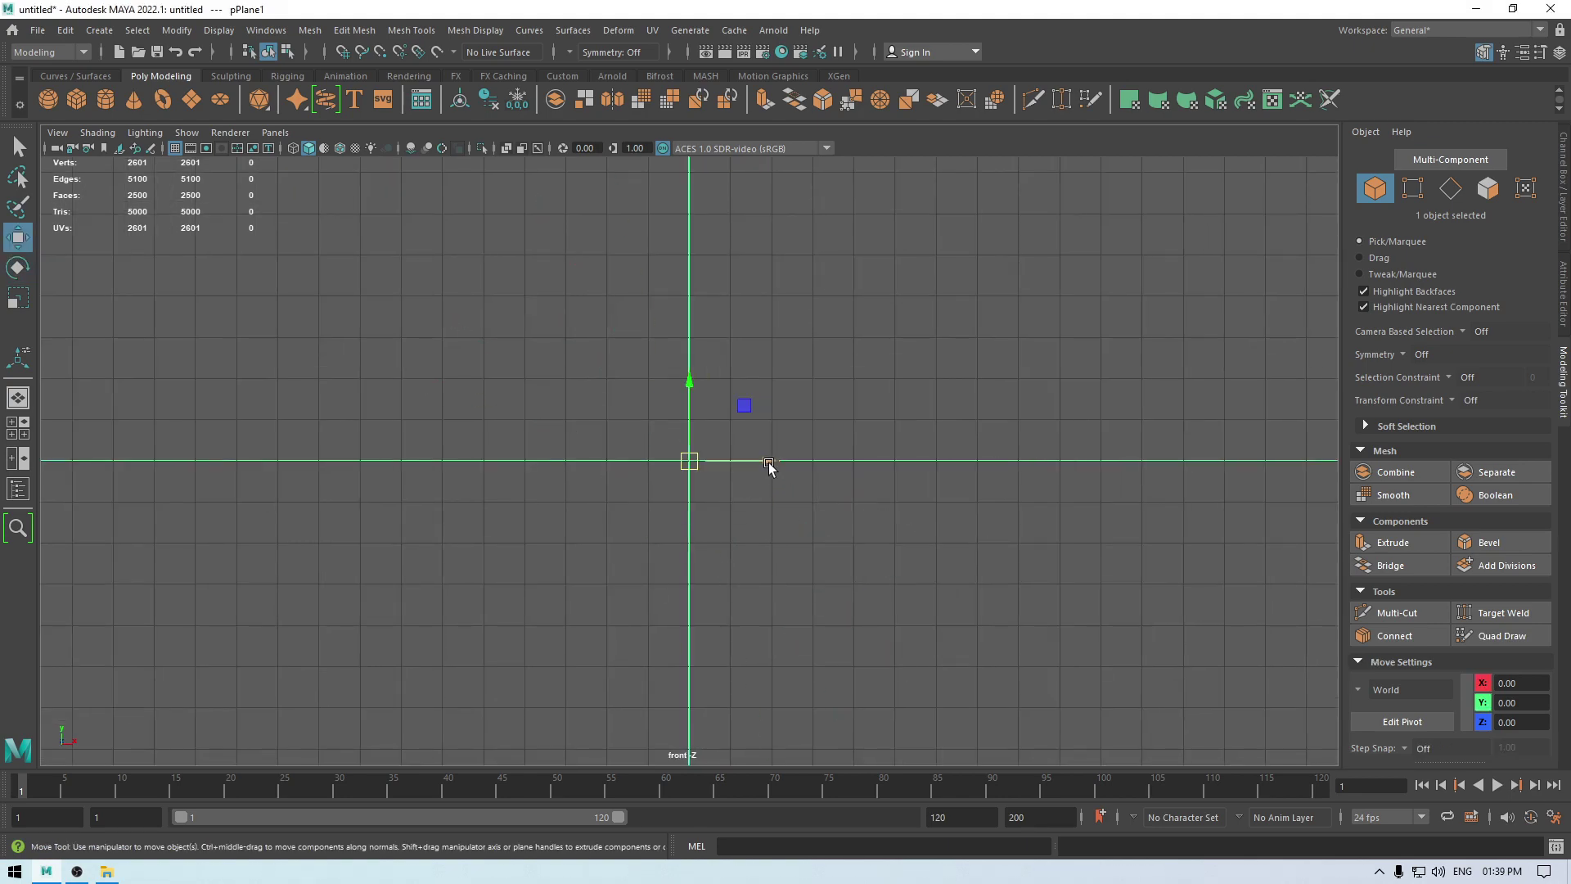
key(space)
drag(765, 491, 764, 285)
alt+drag(826, 548, 597, 376)
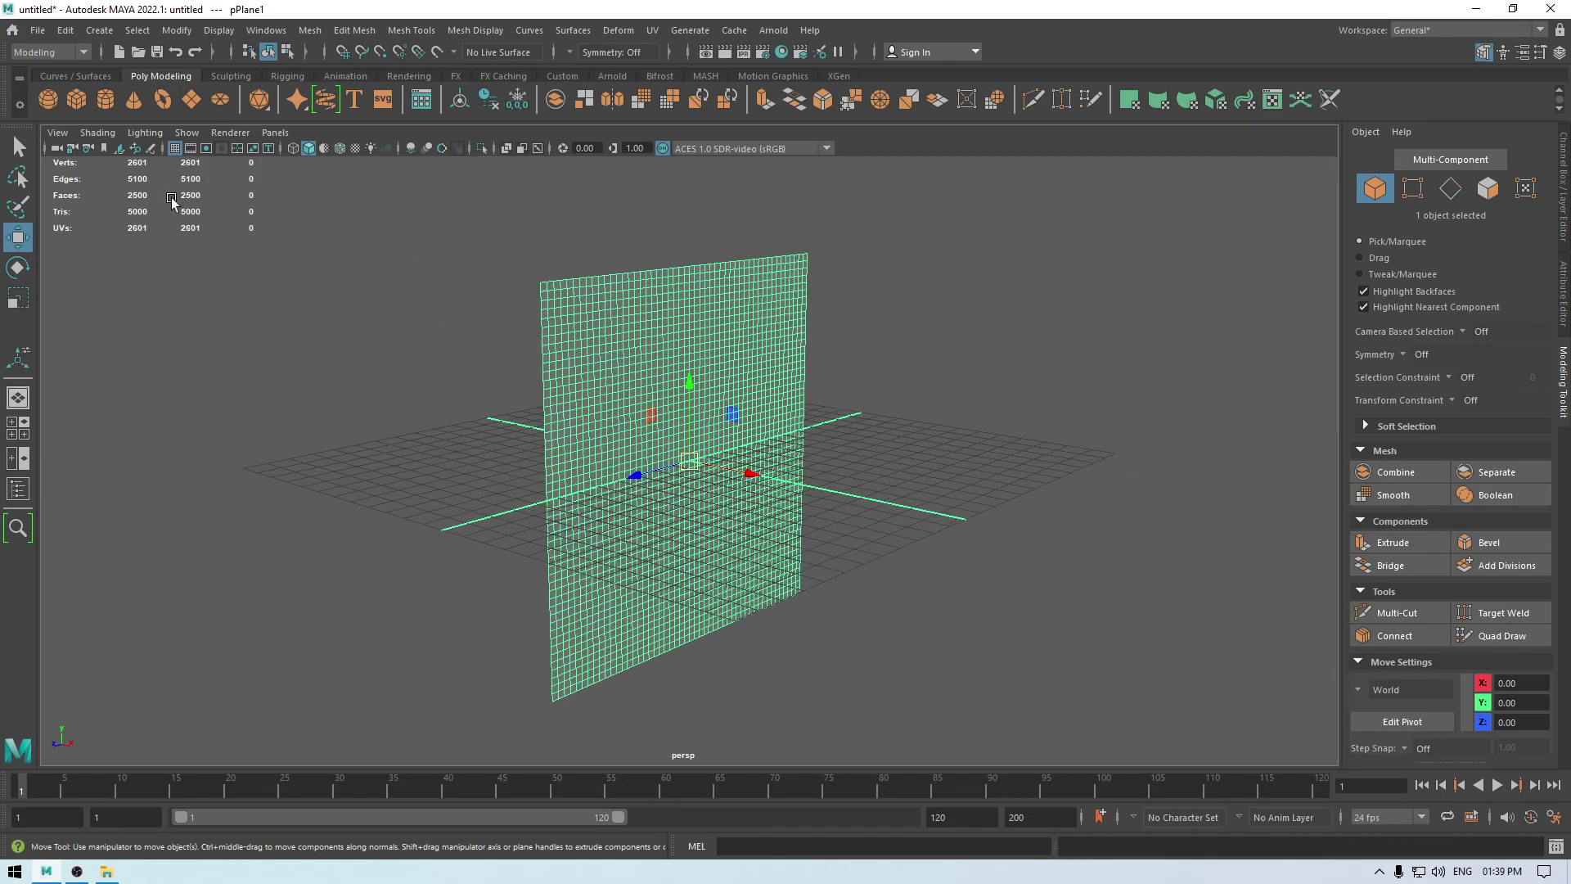
Step: Turn on Two Sided Lighting for the perspective view
click(145, 133)
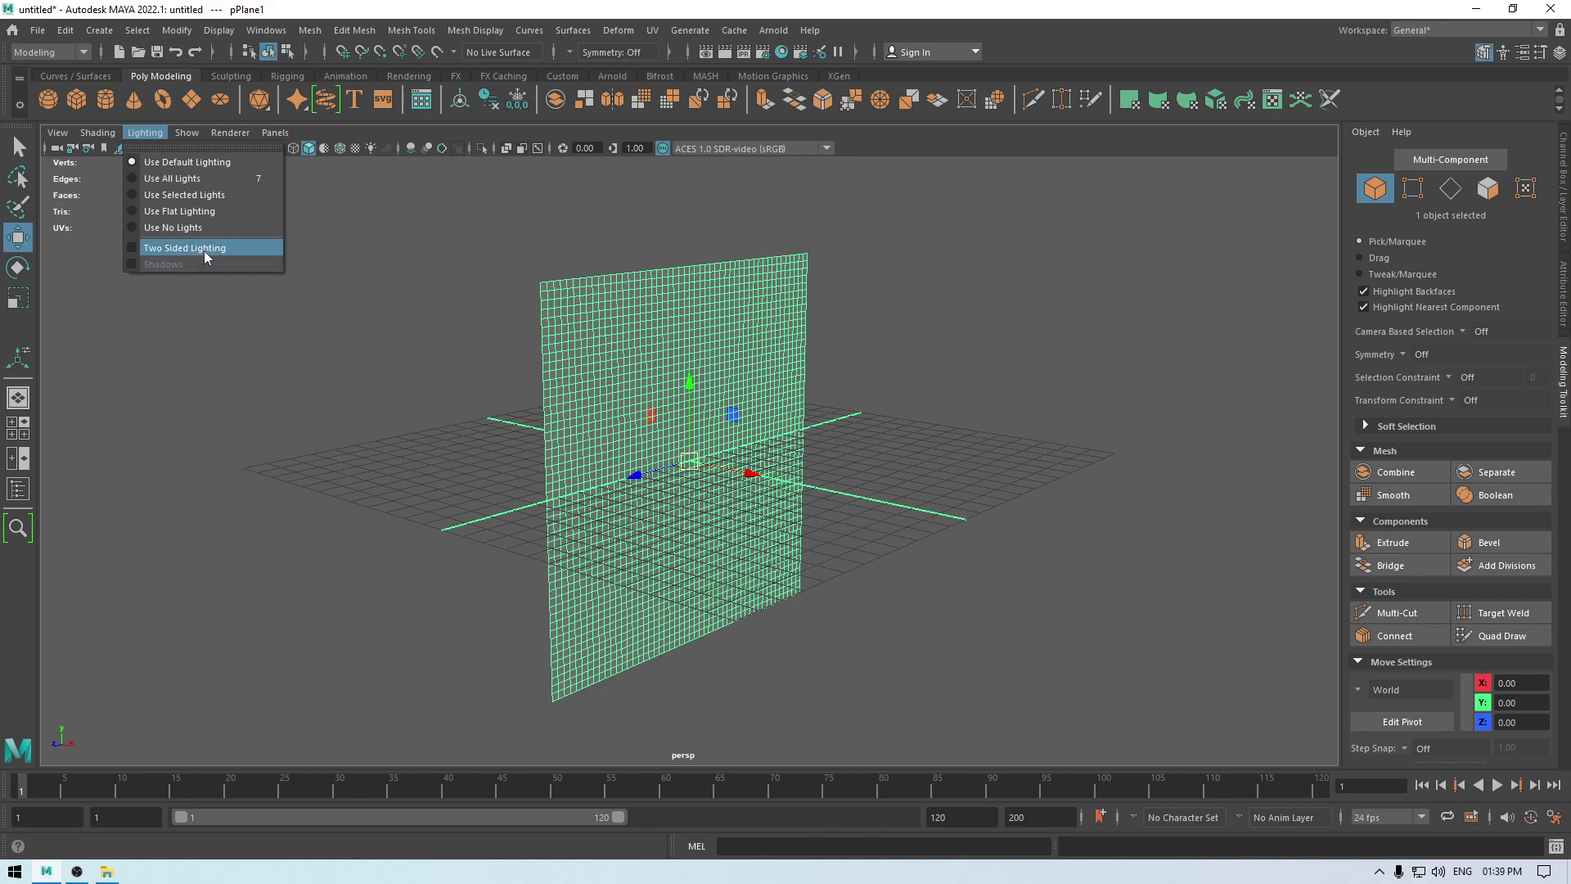
click(204, 251)
alt+drag(996, 400, 898, 385)
alt+right_drag(898, 385, 823, 495)
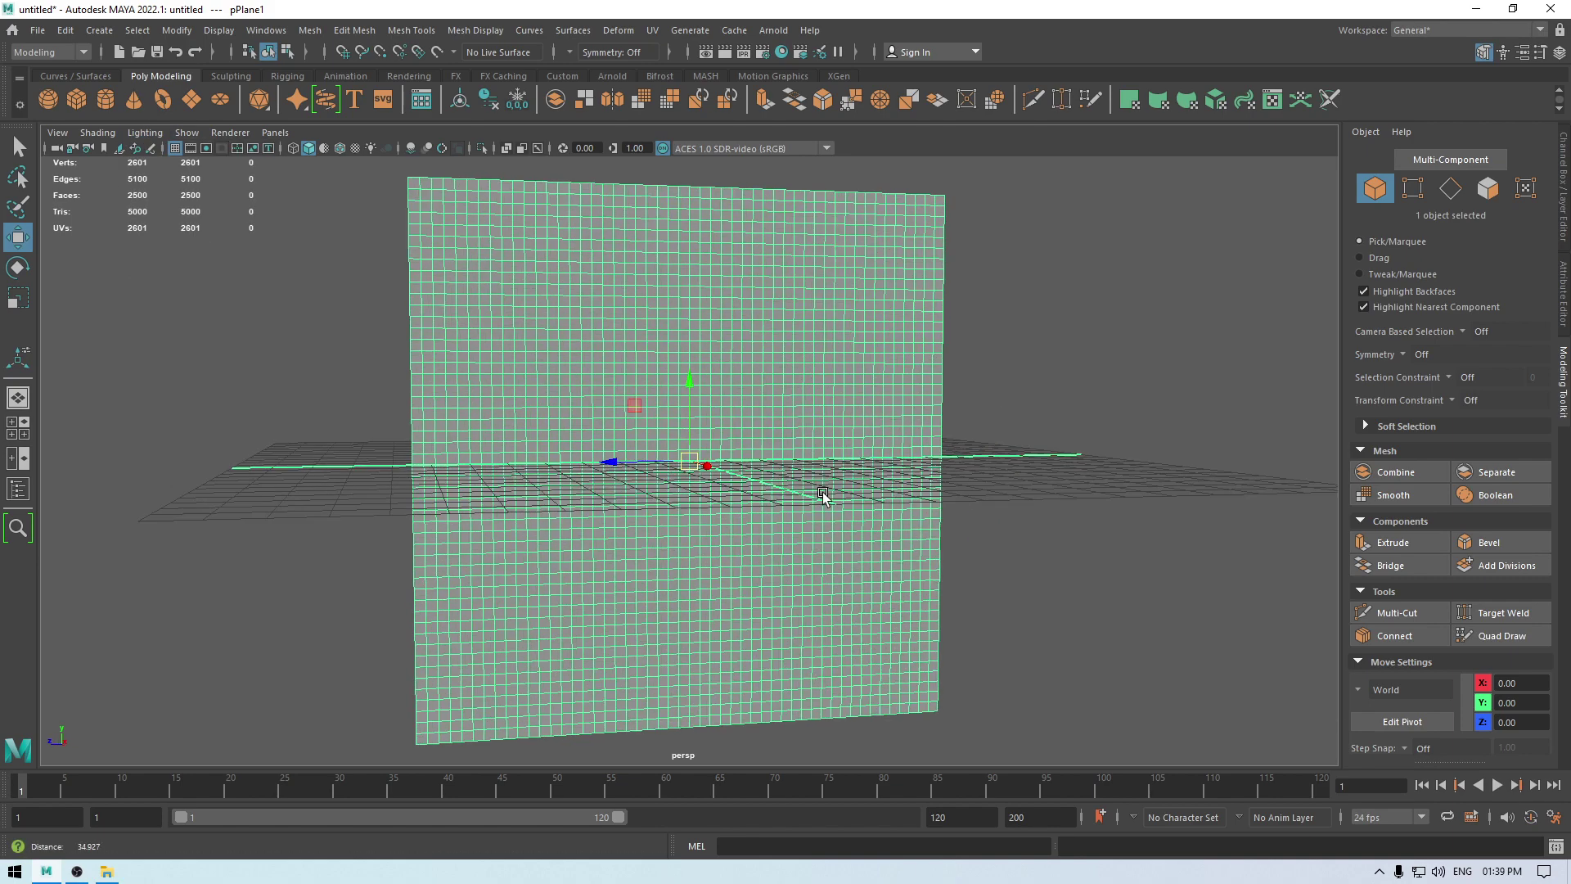
alt+drag(823, 495, 826, 511)
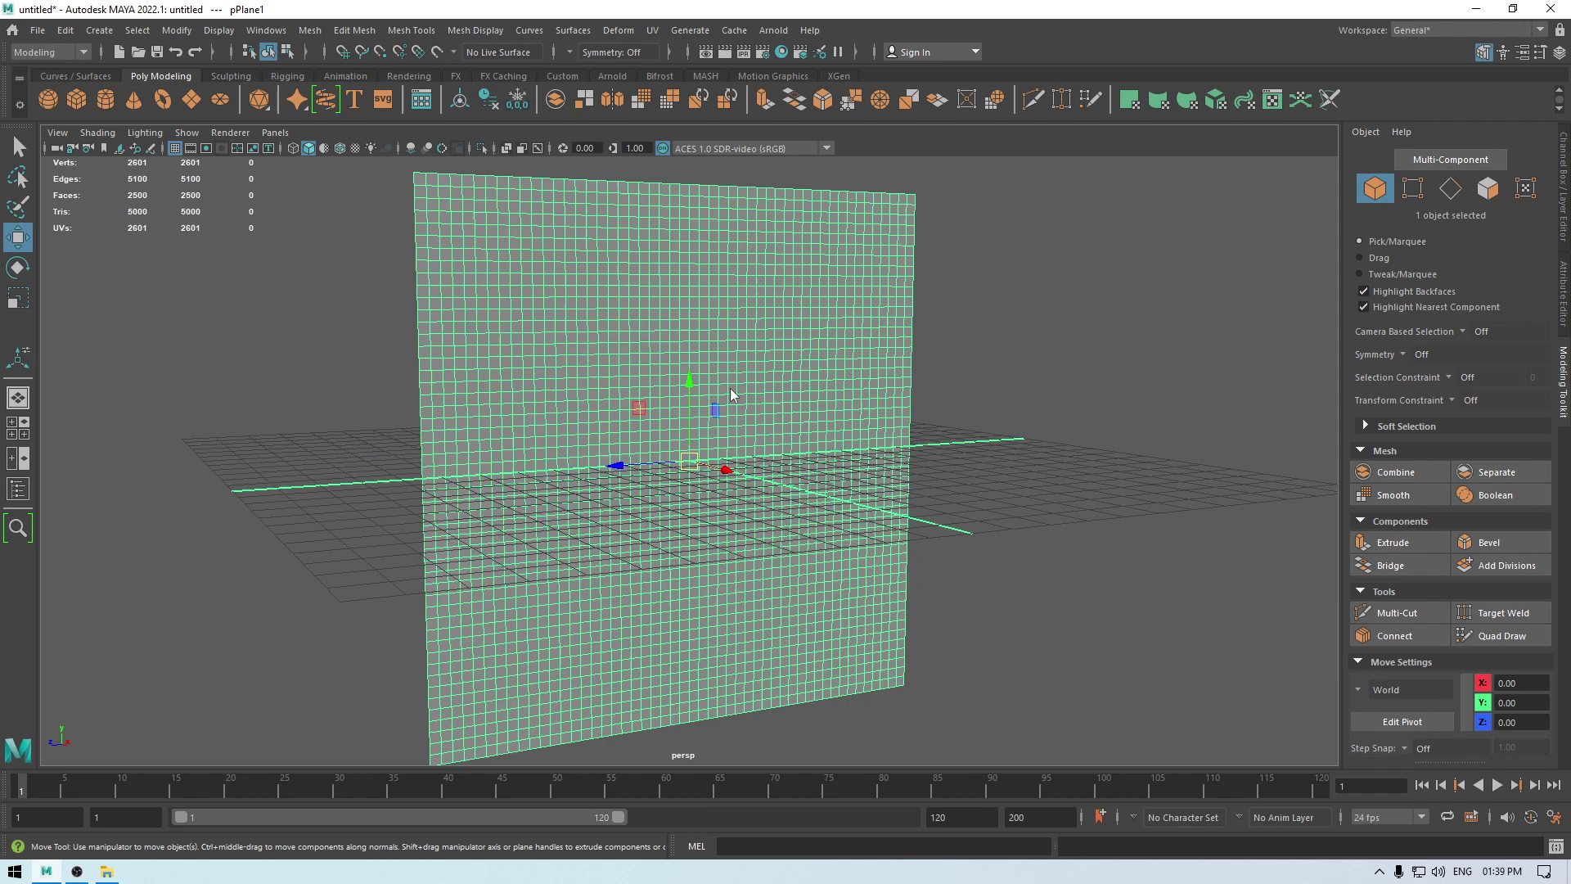
Step: Assign a new aiStandardSurface material to the plane and open the material's attributes
right_drag(729, 388, 777, 805)
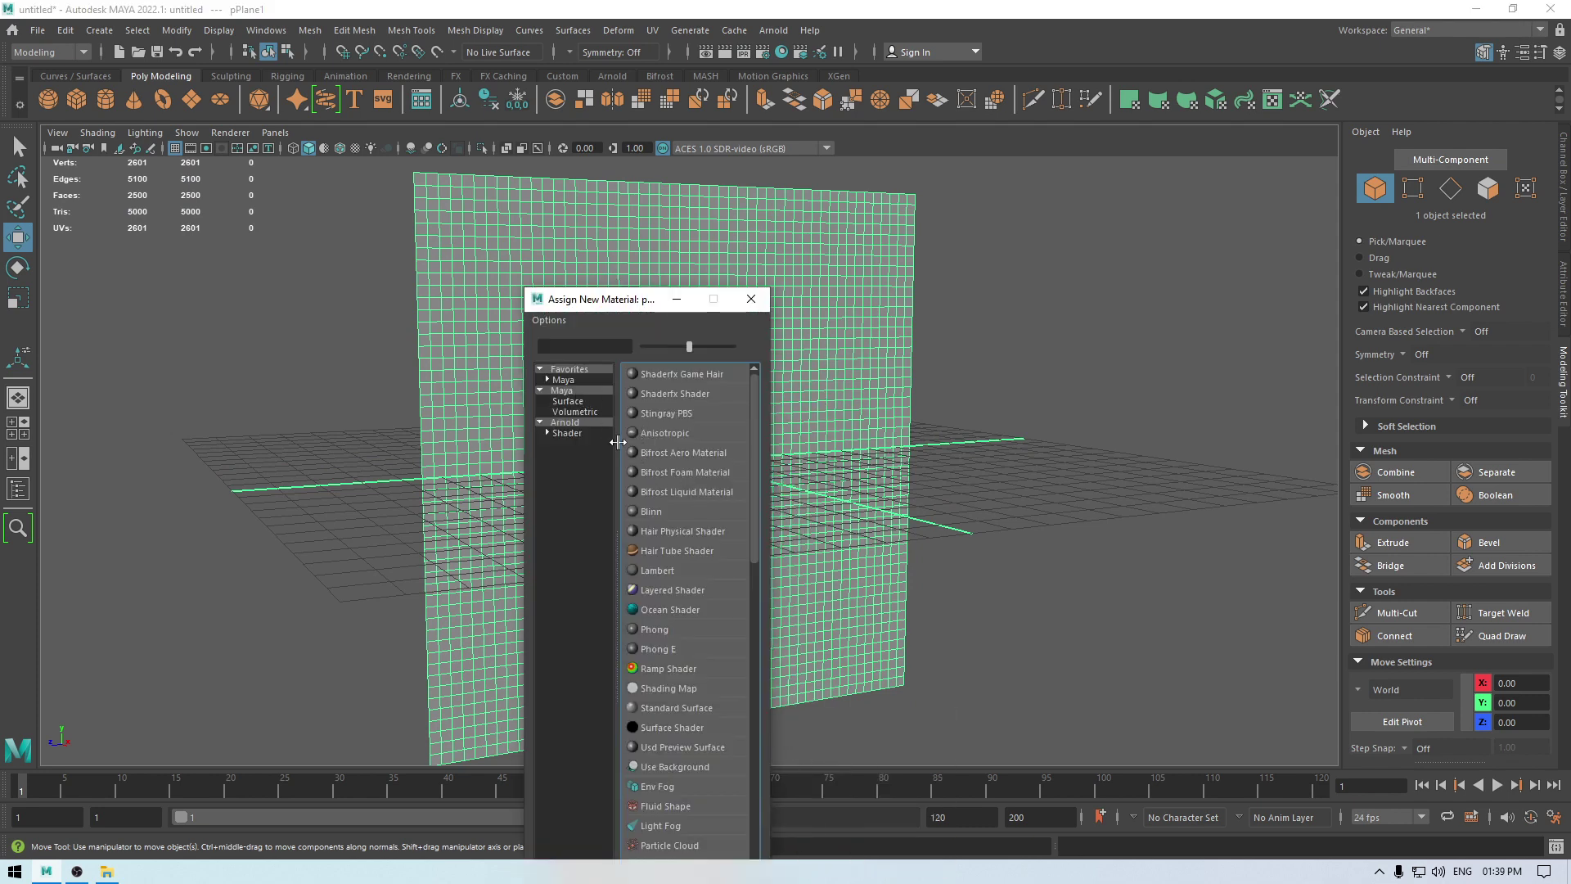
click(569, 422)
click(679, 648)
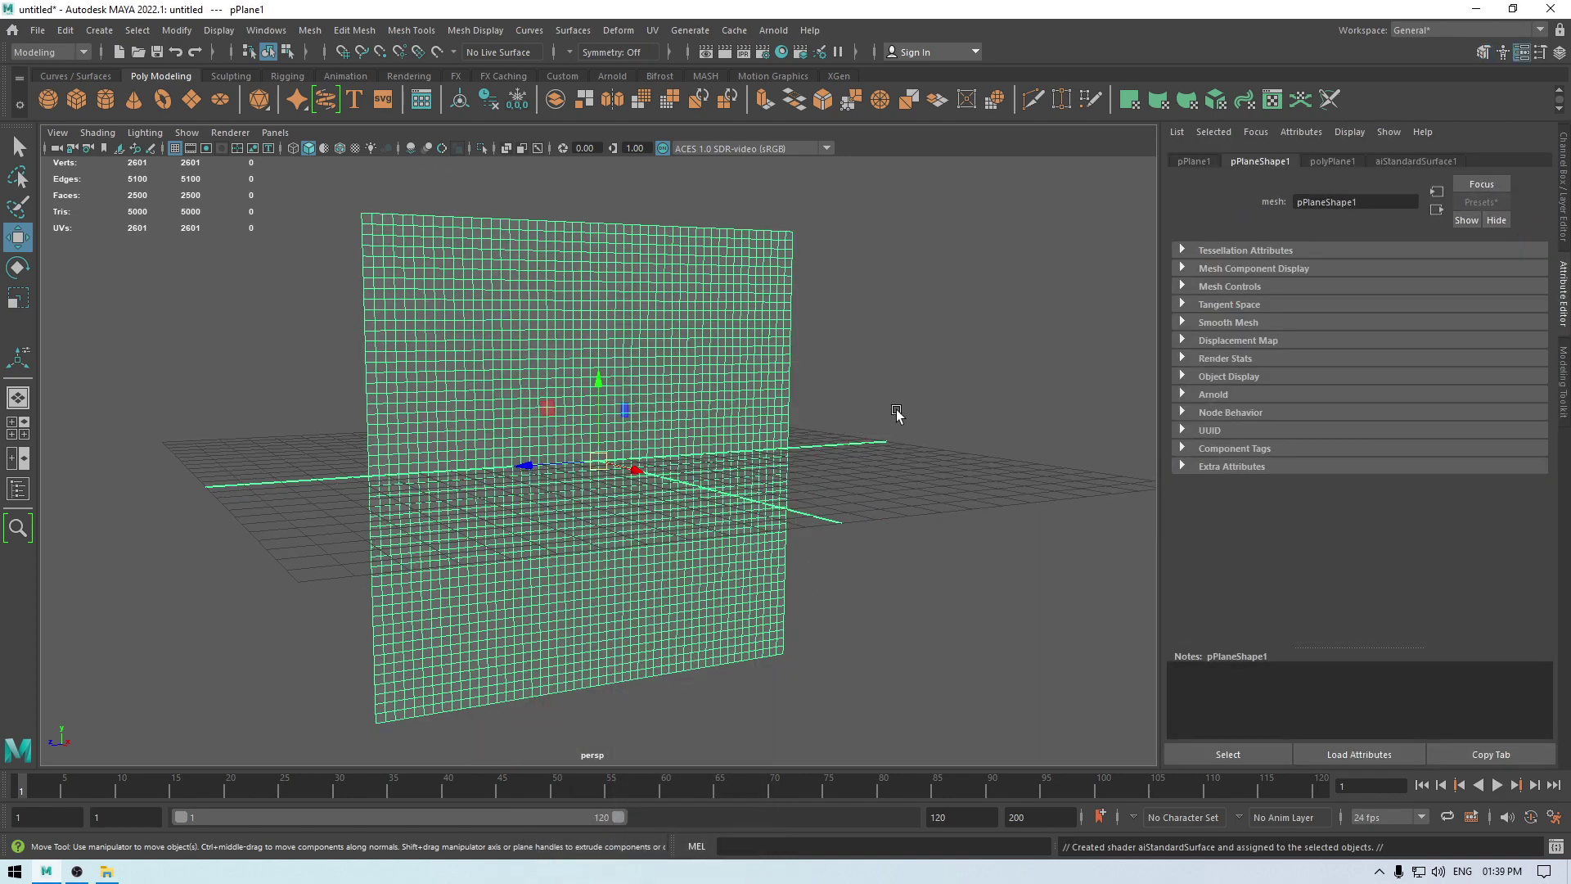
scroll(722, 435, up, 4)
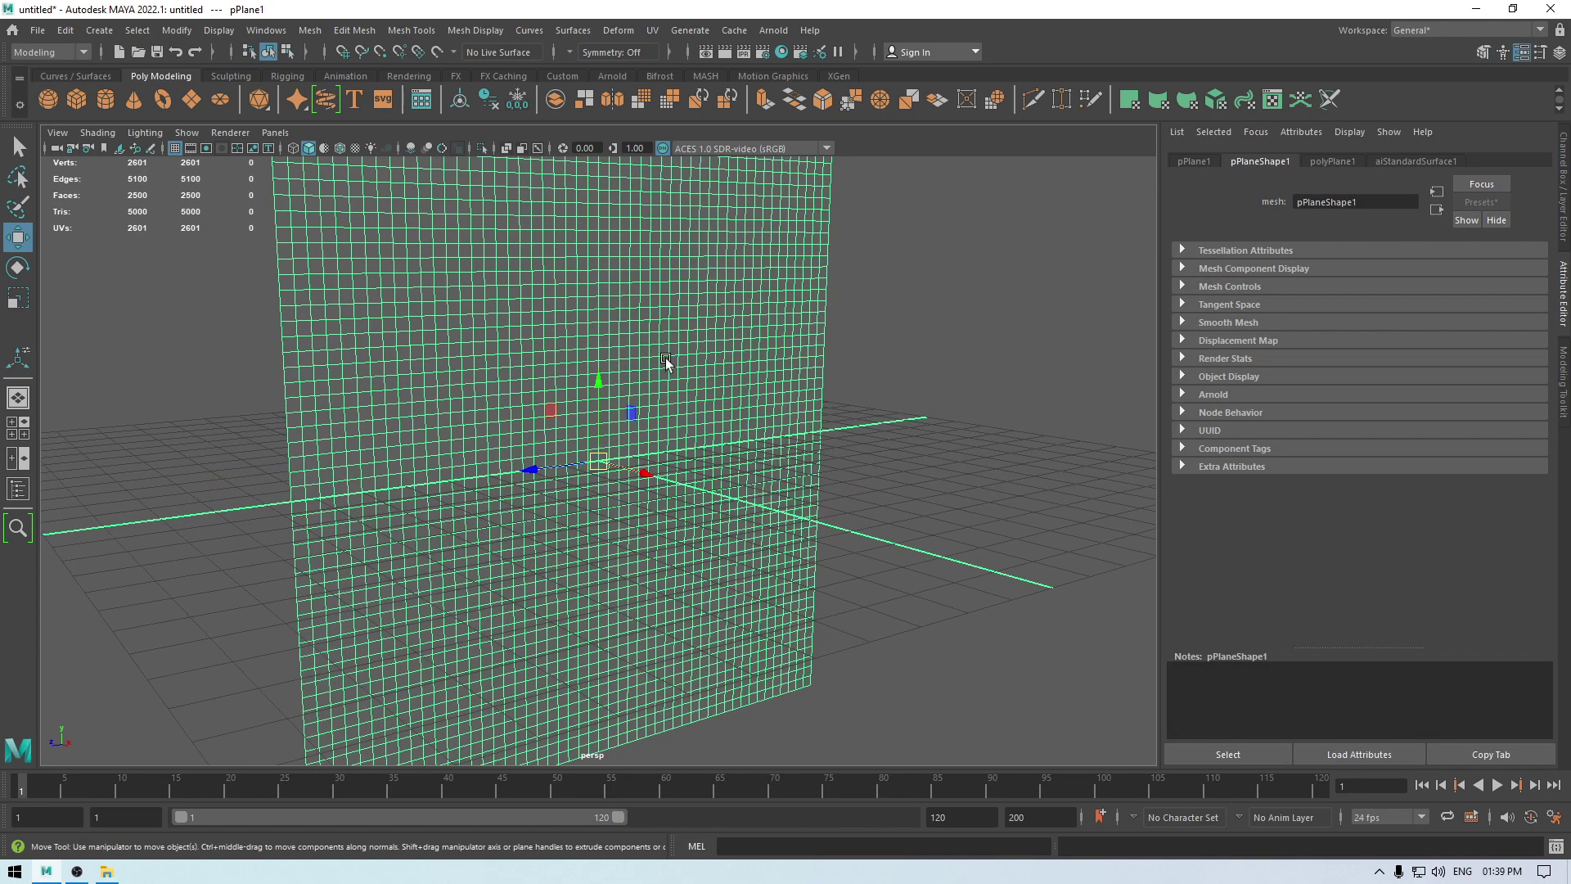
right_drag(712, 409, 690, 802)
scroll(1393, 431, up, 4)
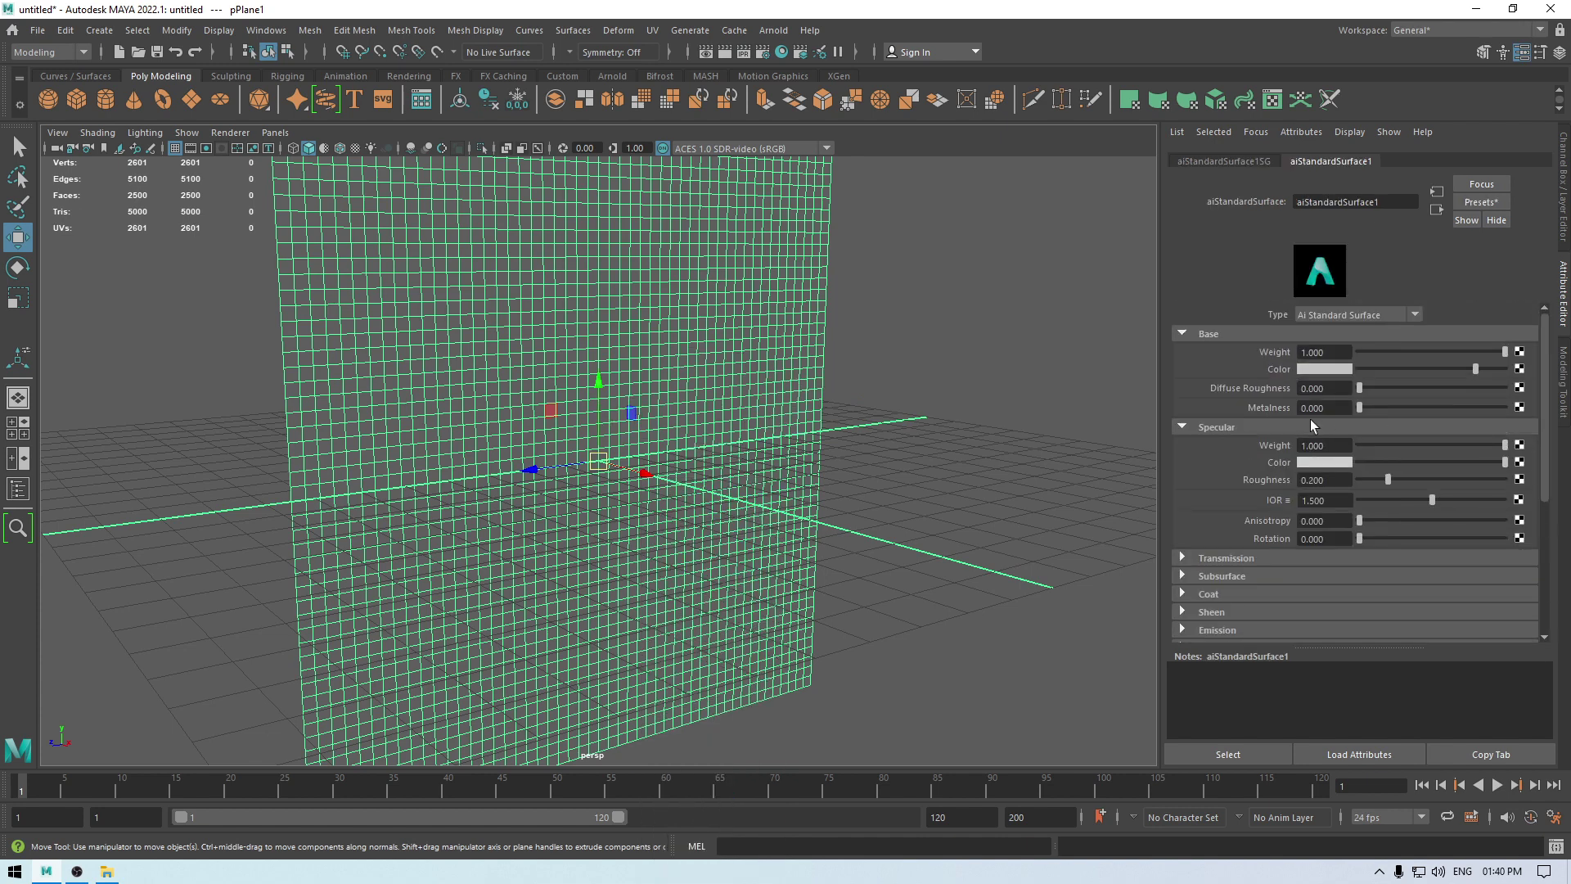
Step: Connect a File texture with fabric_pattern_07_col_1_2k.png to the material's base color and display textures in the viewport
click(1517, 371)
click(685, 440)
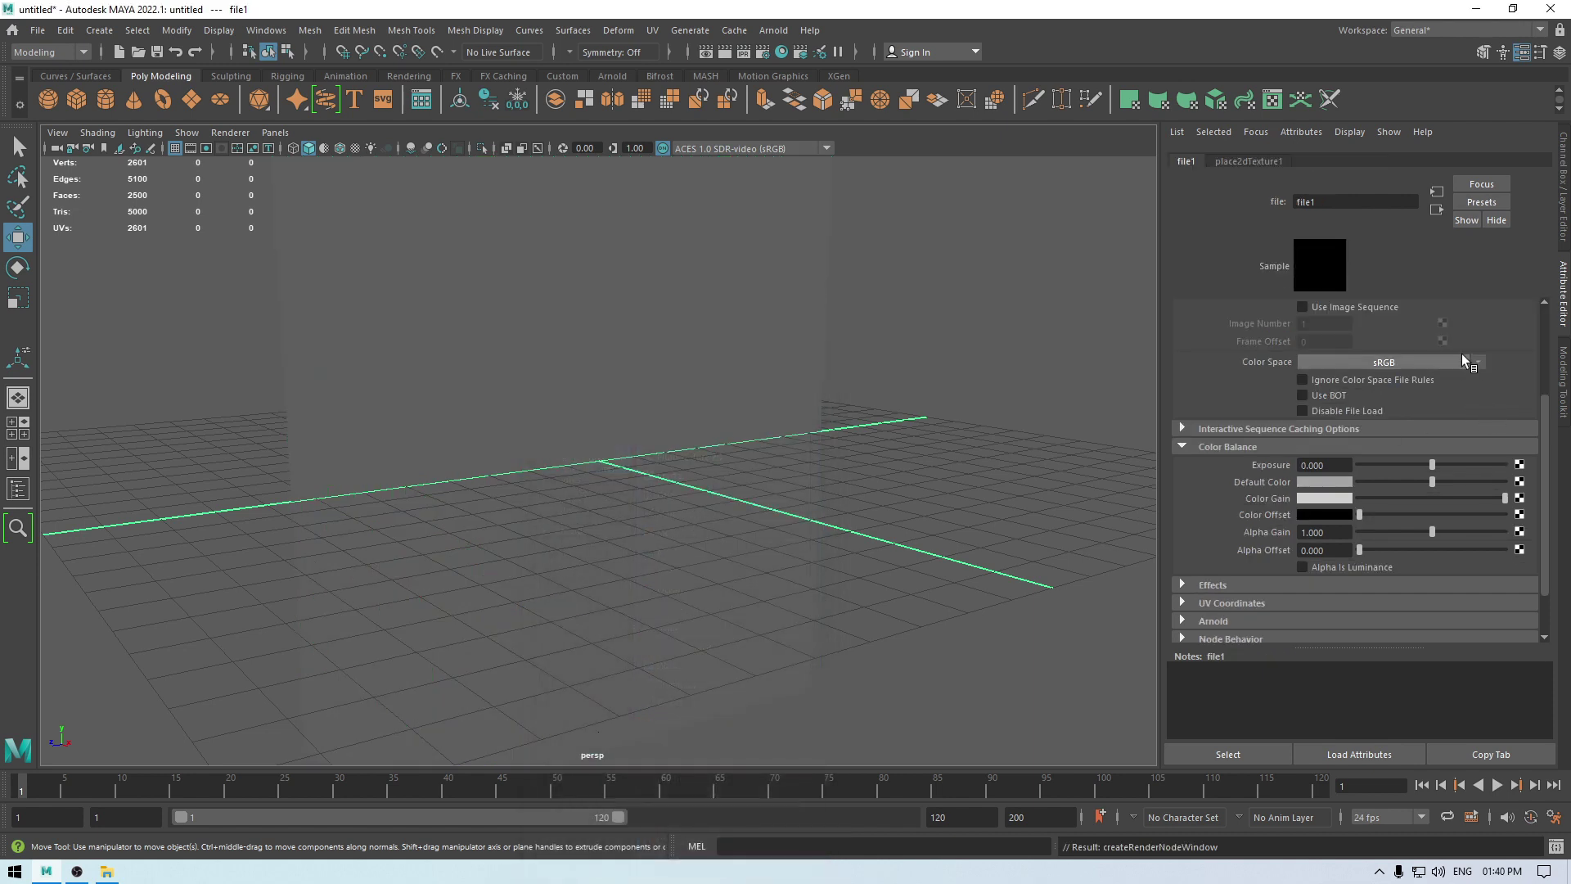
scroll(1462, 353, up, 4)
click(1521, 386)
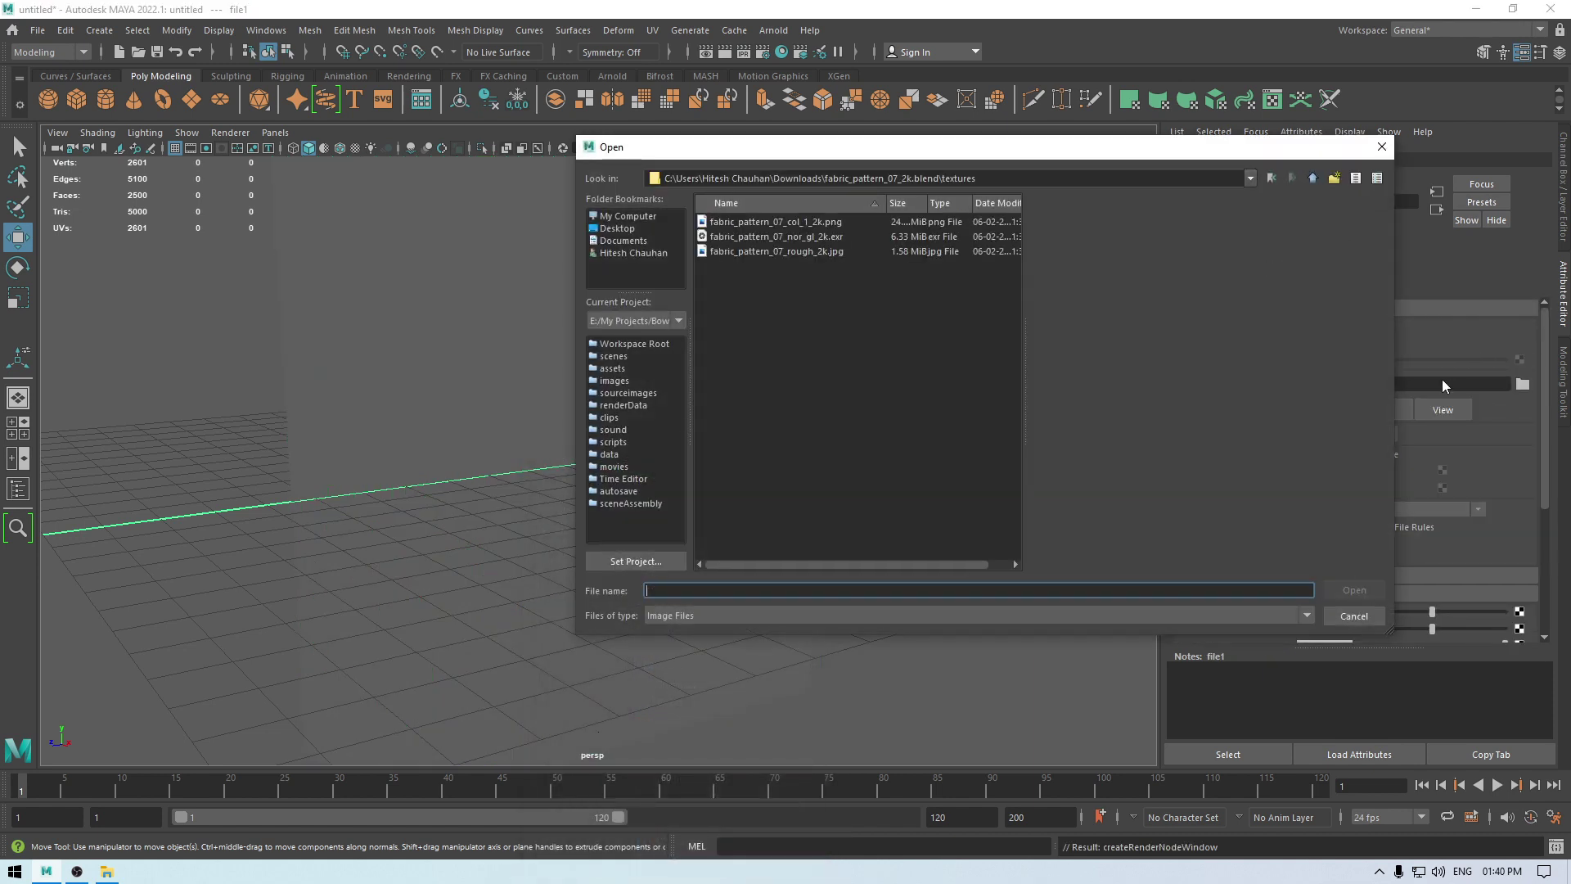
click(809, 221)
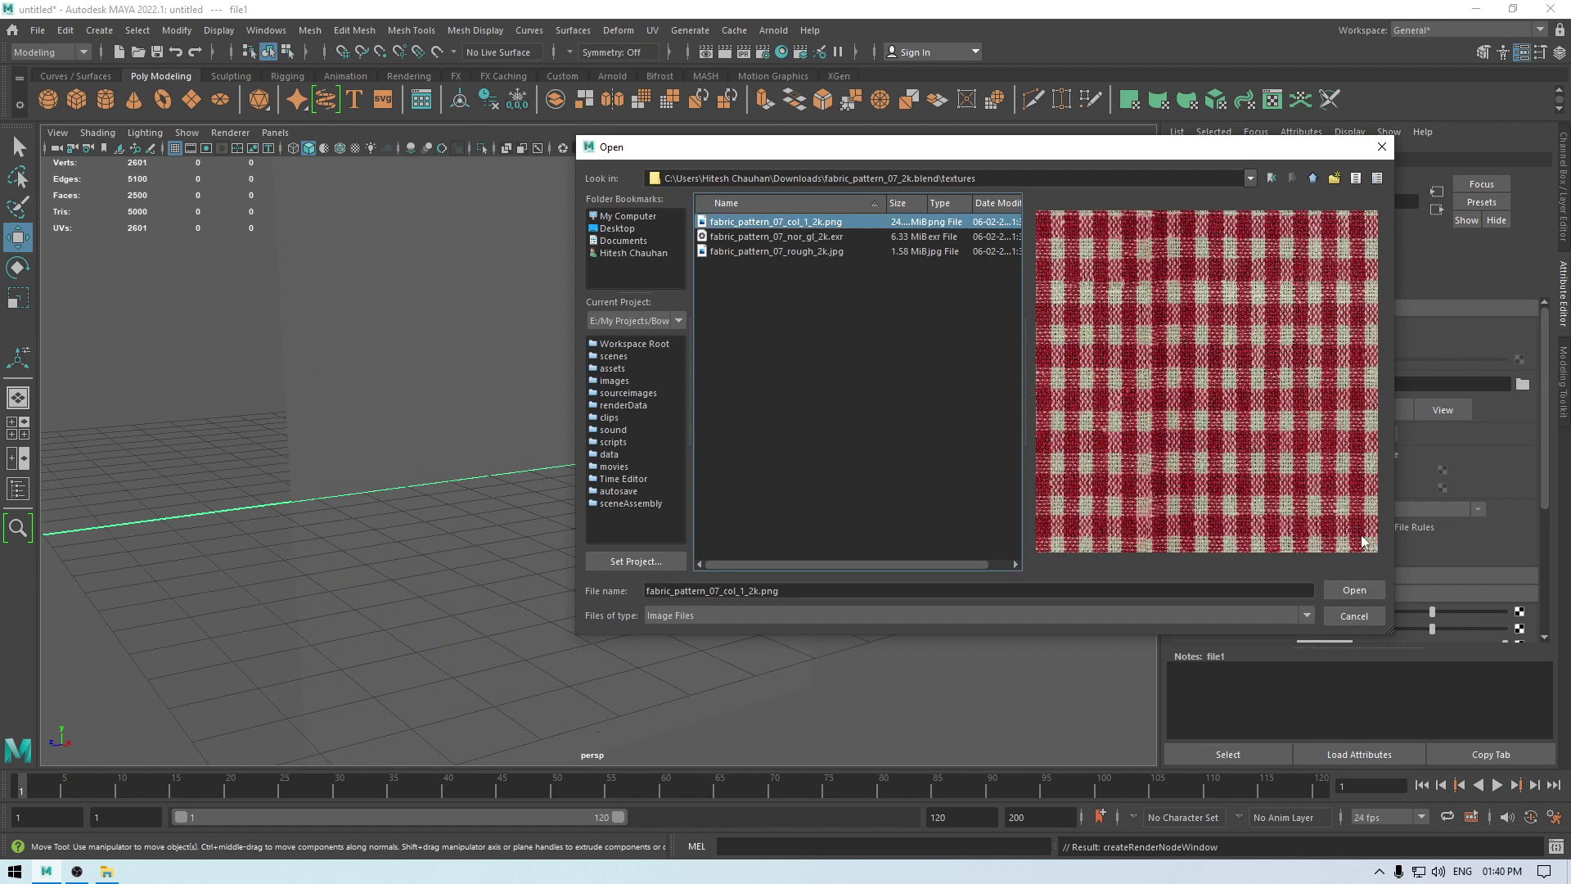
click(1344, 593)
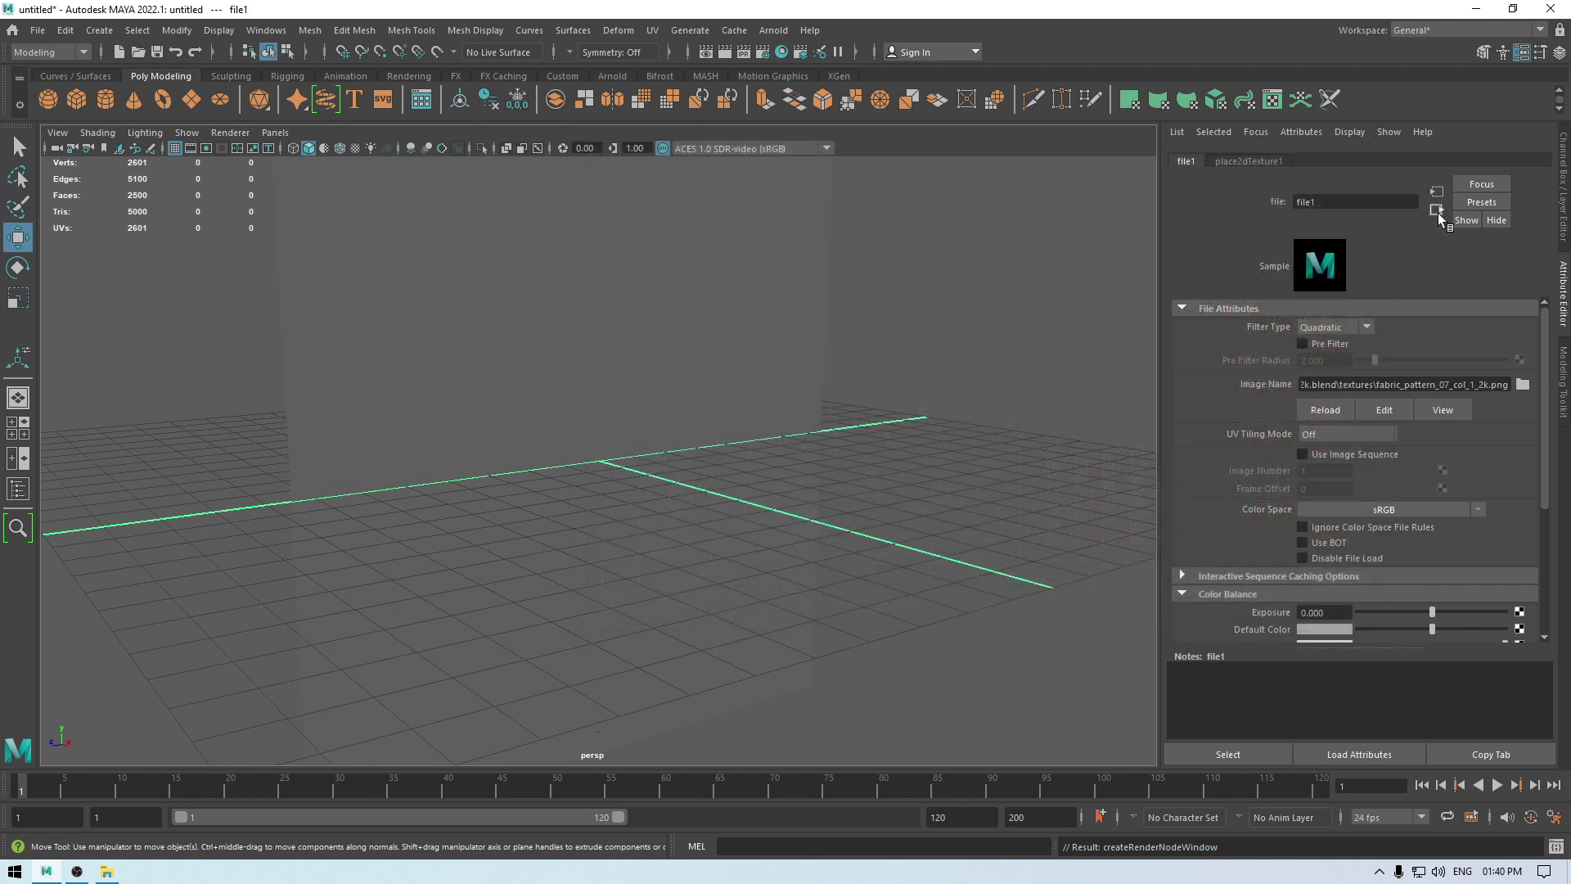
click(1436, 211)
key(6)
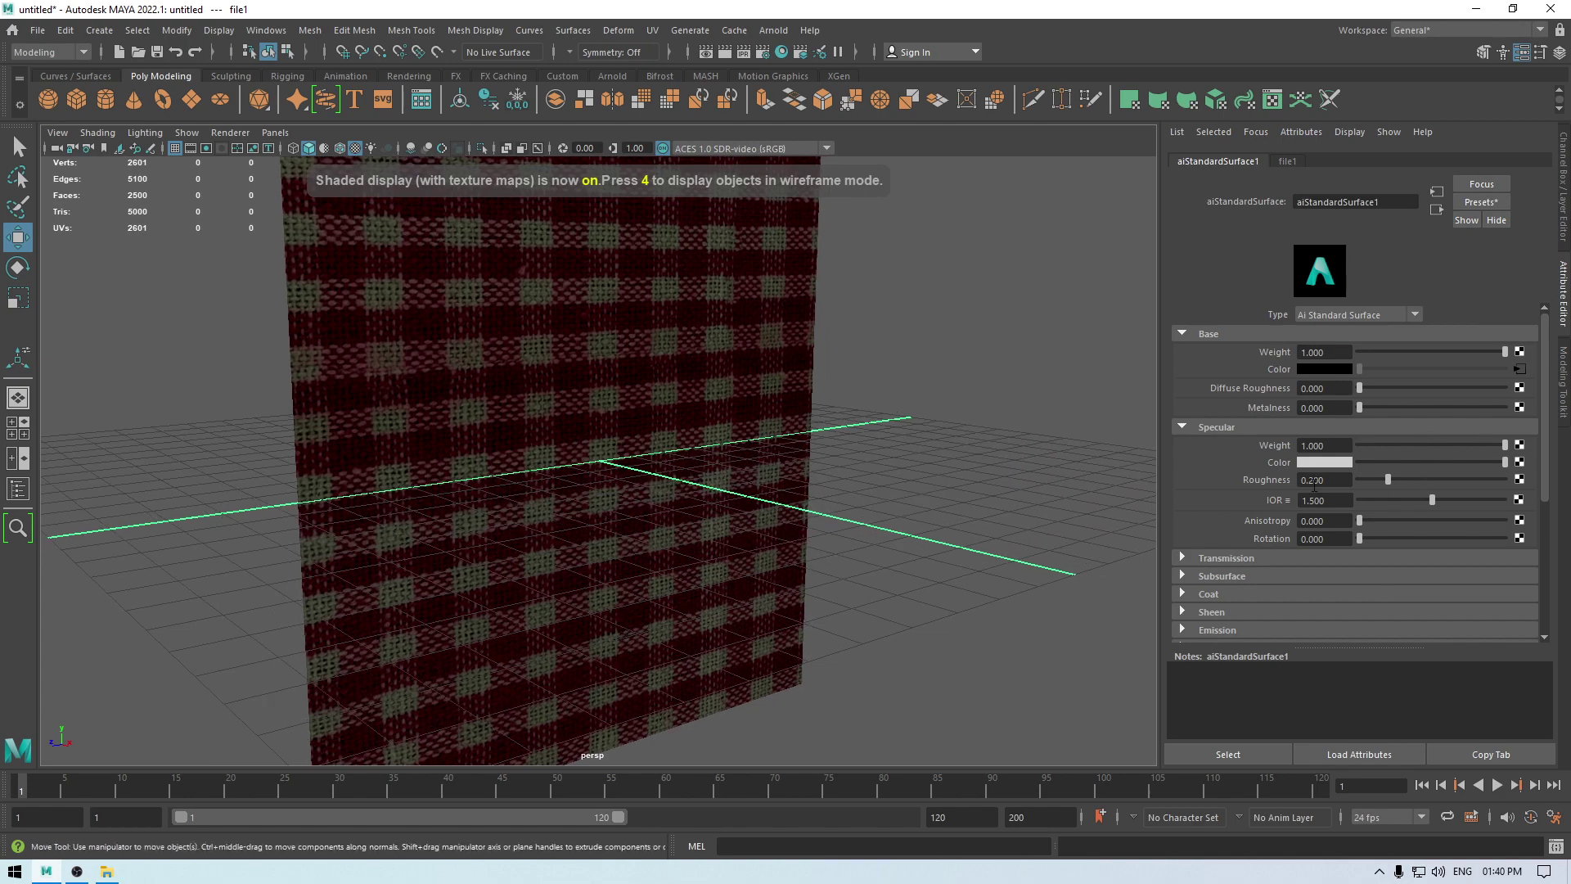
Step: Connect a File texture with fabric_pattern_07_rough_2k.jpg to the material's specular roughness
click(1518, 483)
click(662, 444)
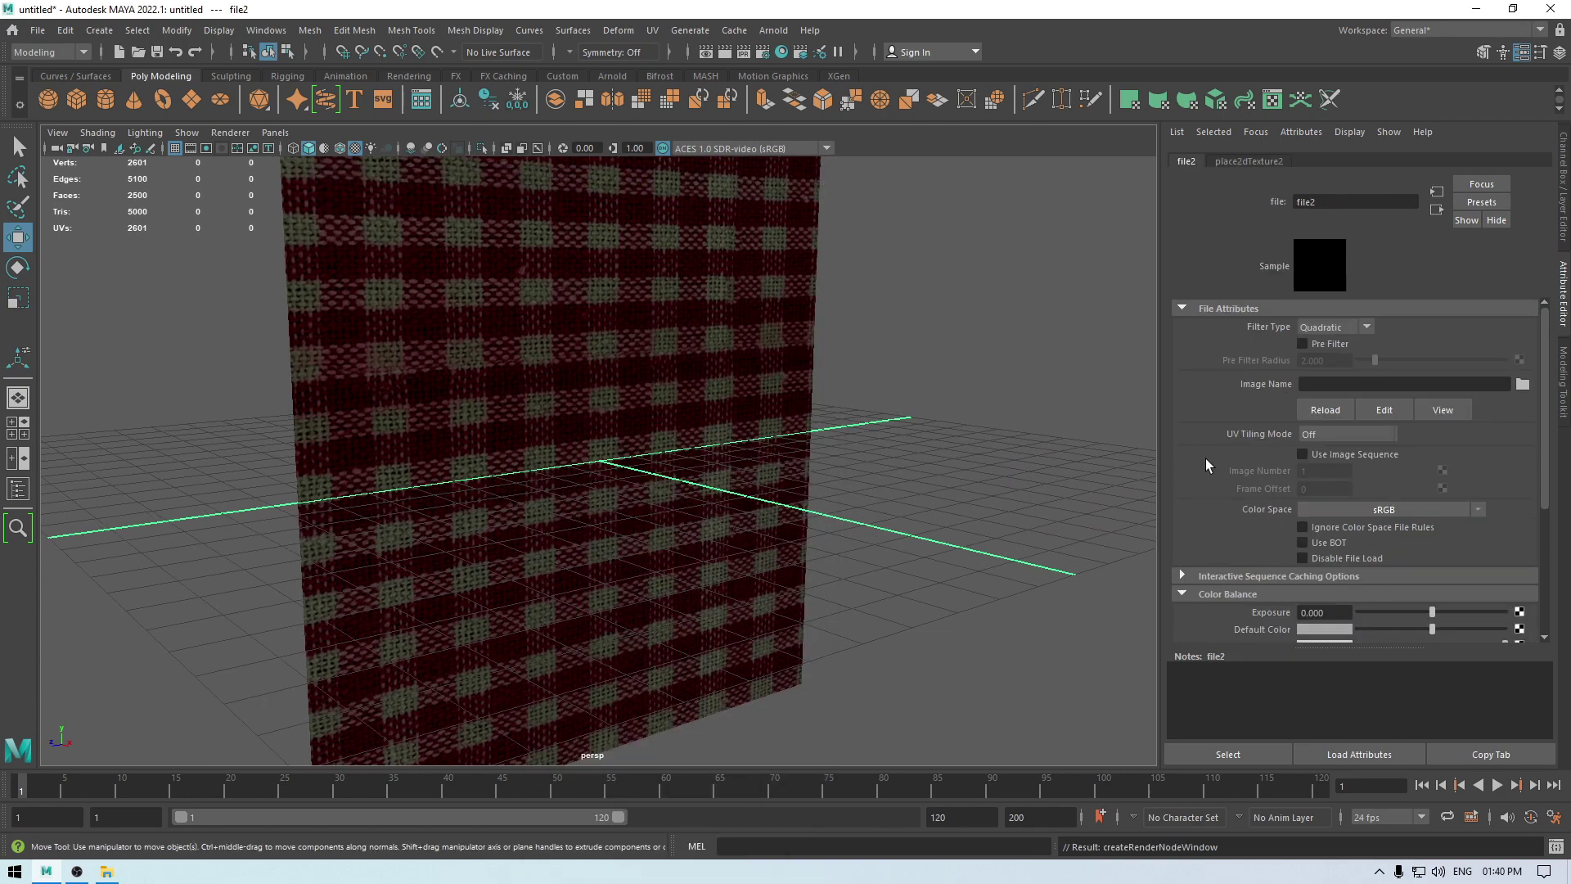
click(1521, 384)
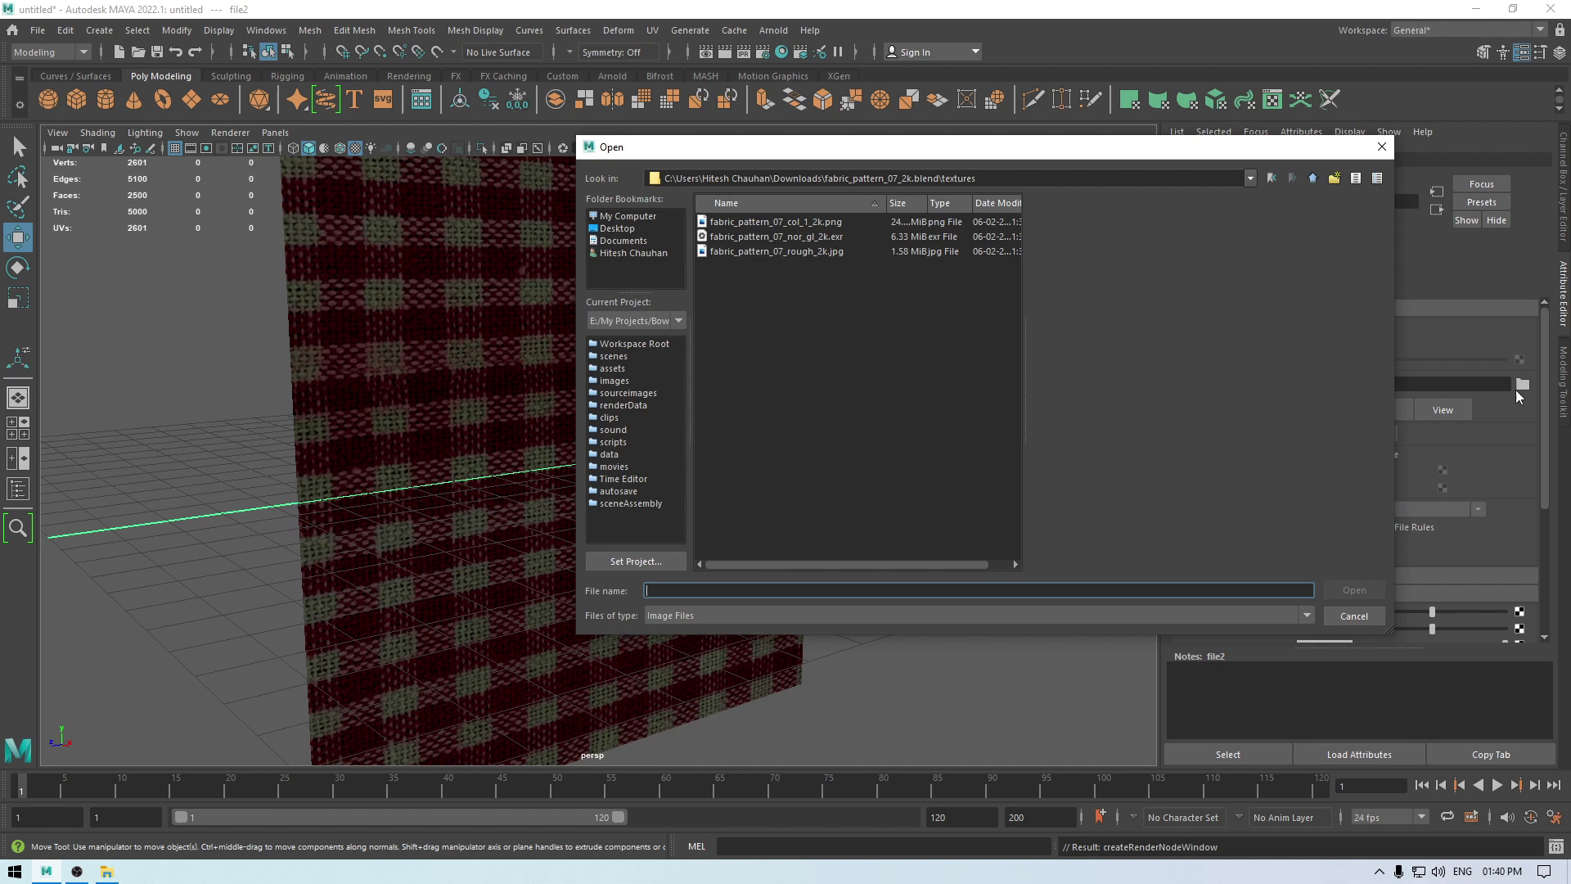
double_click(776, 251)
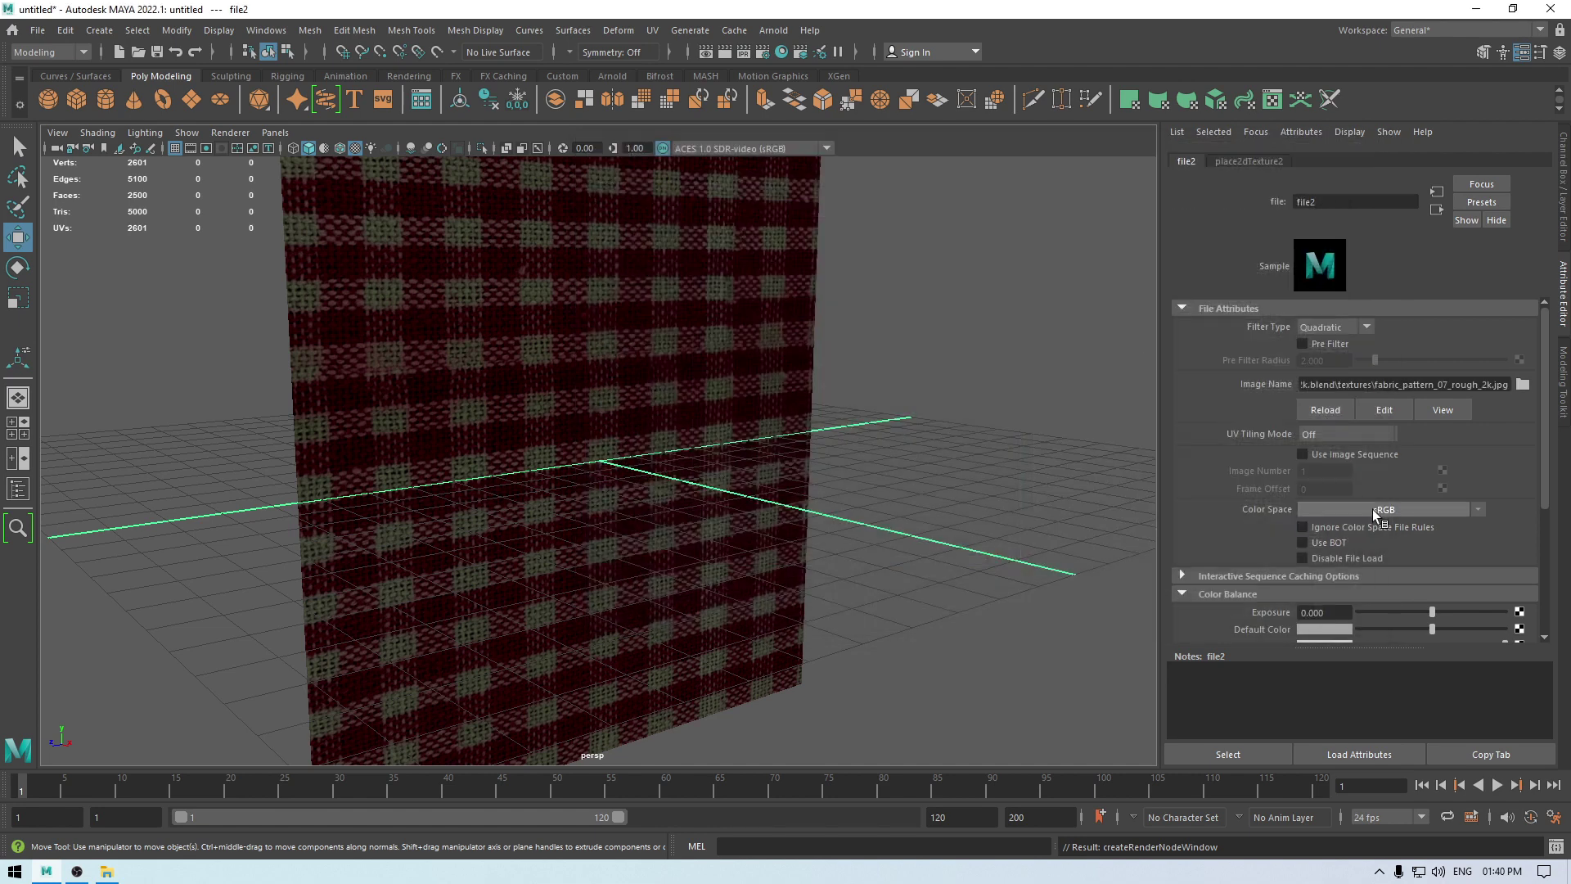
Step: Set the roughness texture's color space to Raw and enable Alpha Is Luminance
click(1374, 510)
click(1320, 549)
scroll(1319, 552, down, 1)
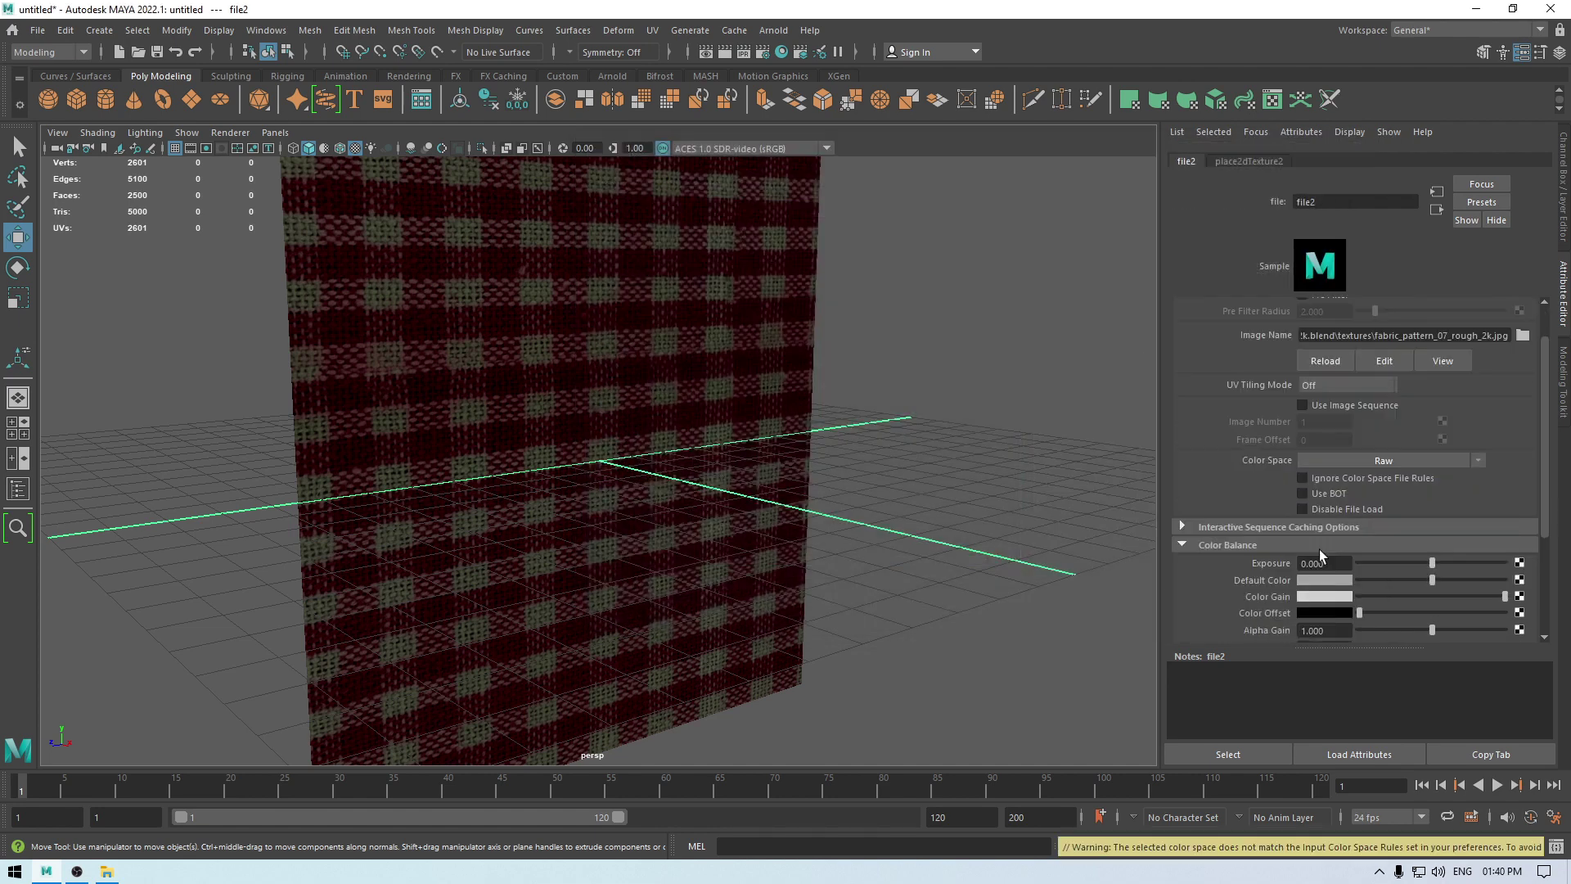
scroll(1319, 554, down, 3)
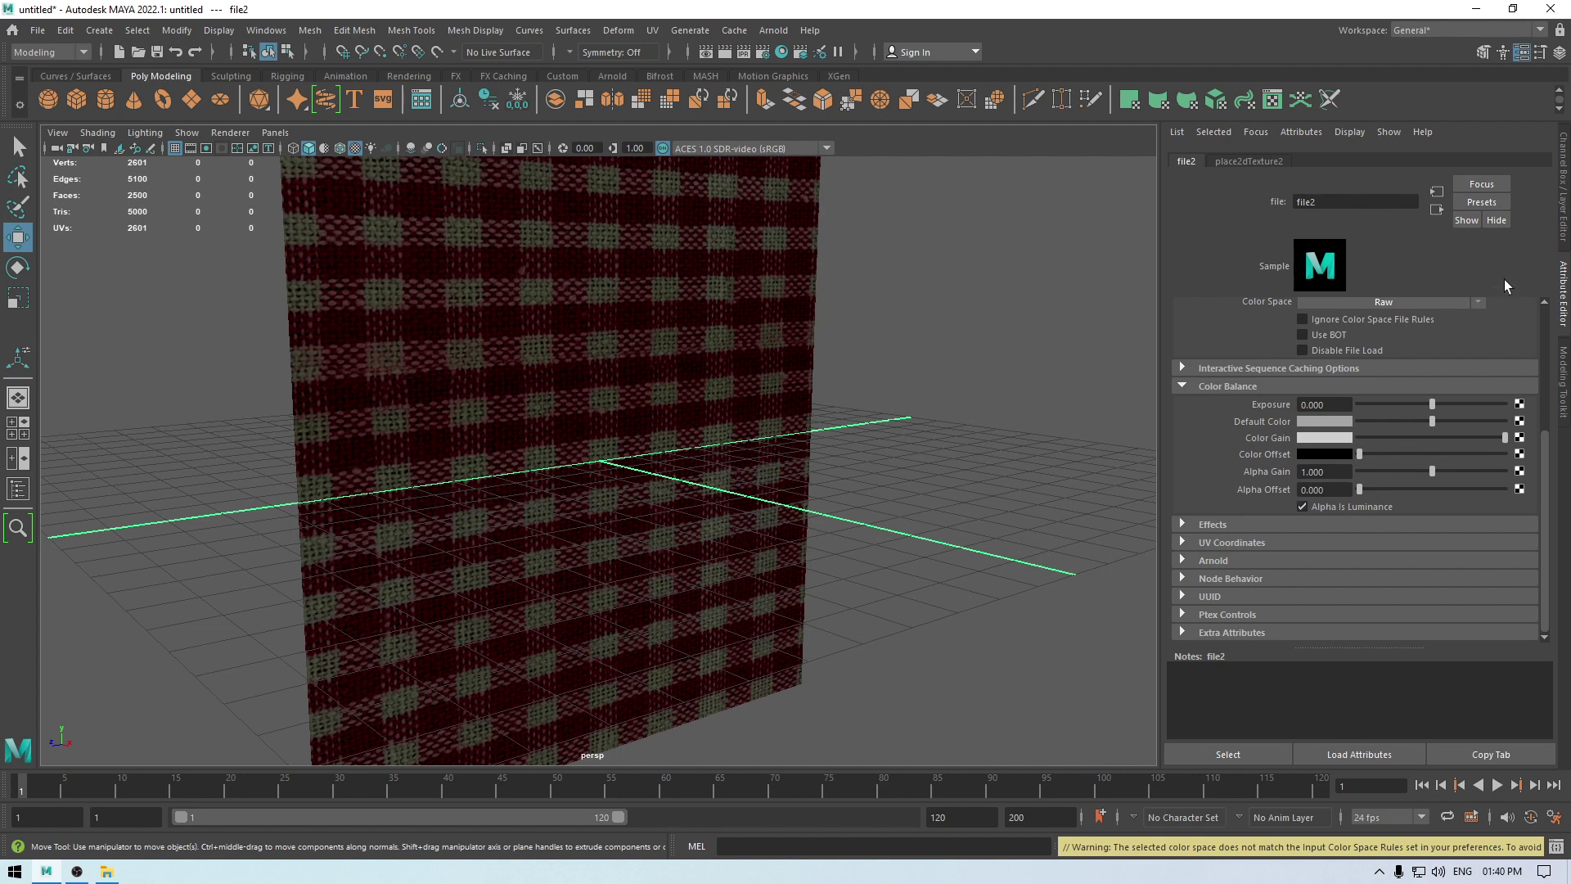
Step: Add a File texture to the material's Bump Mapping and set the bump node to be used as Tangent Space Normals
click(1437, 210)
scroll(1260, 522, down, 1)
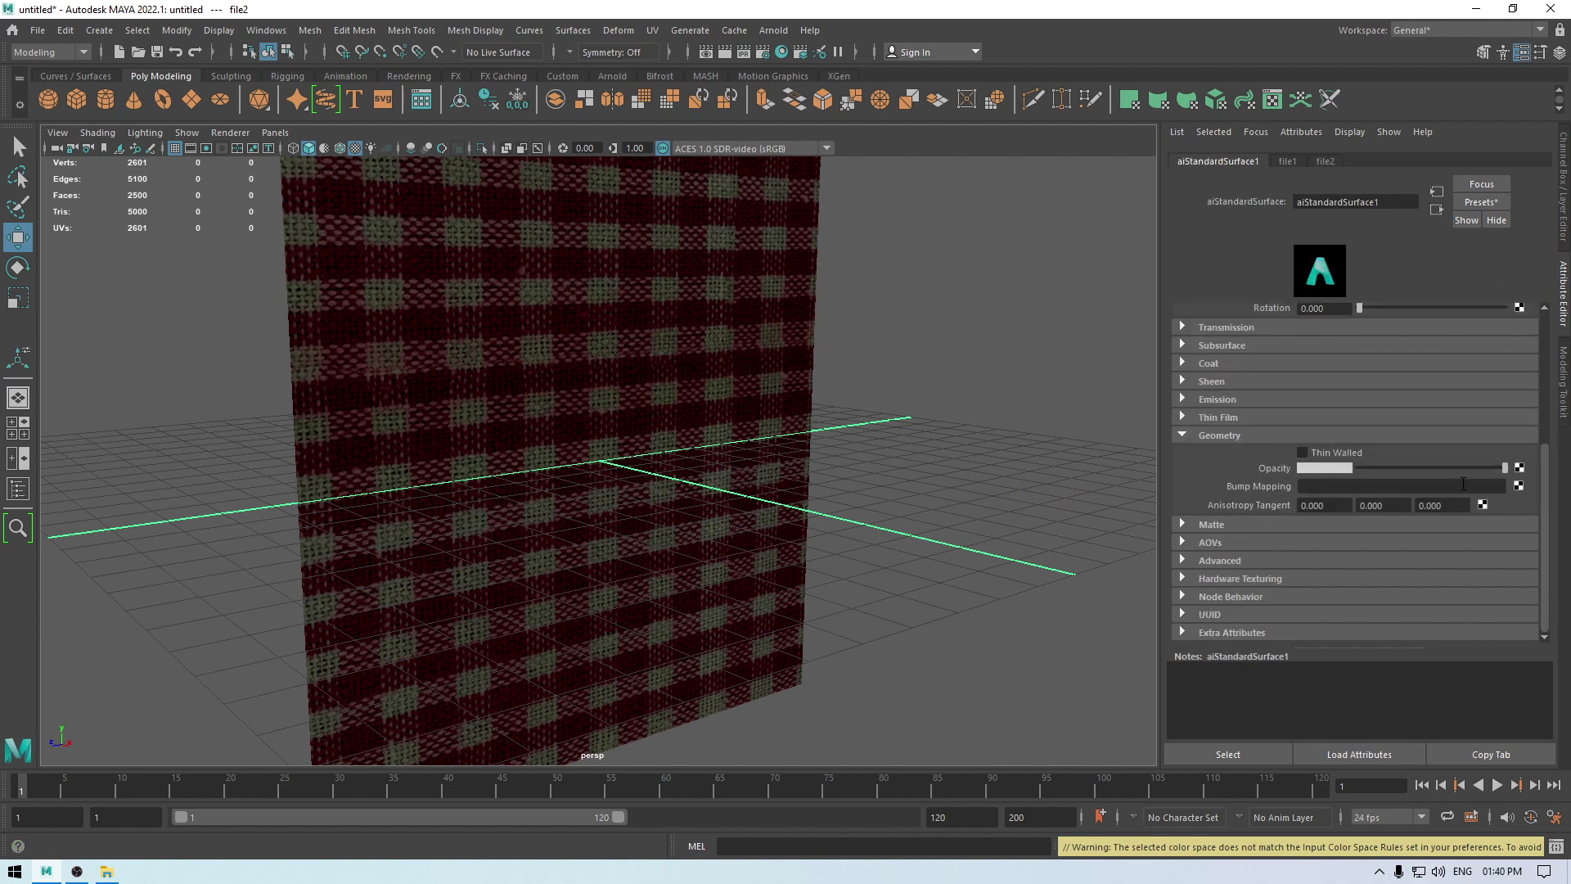
click(1520, 487)
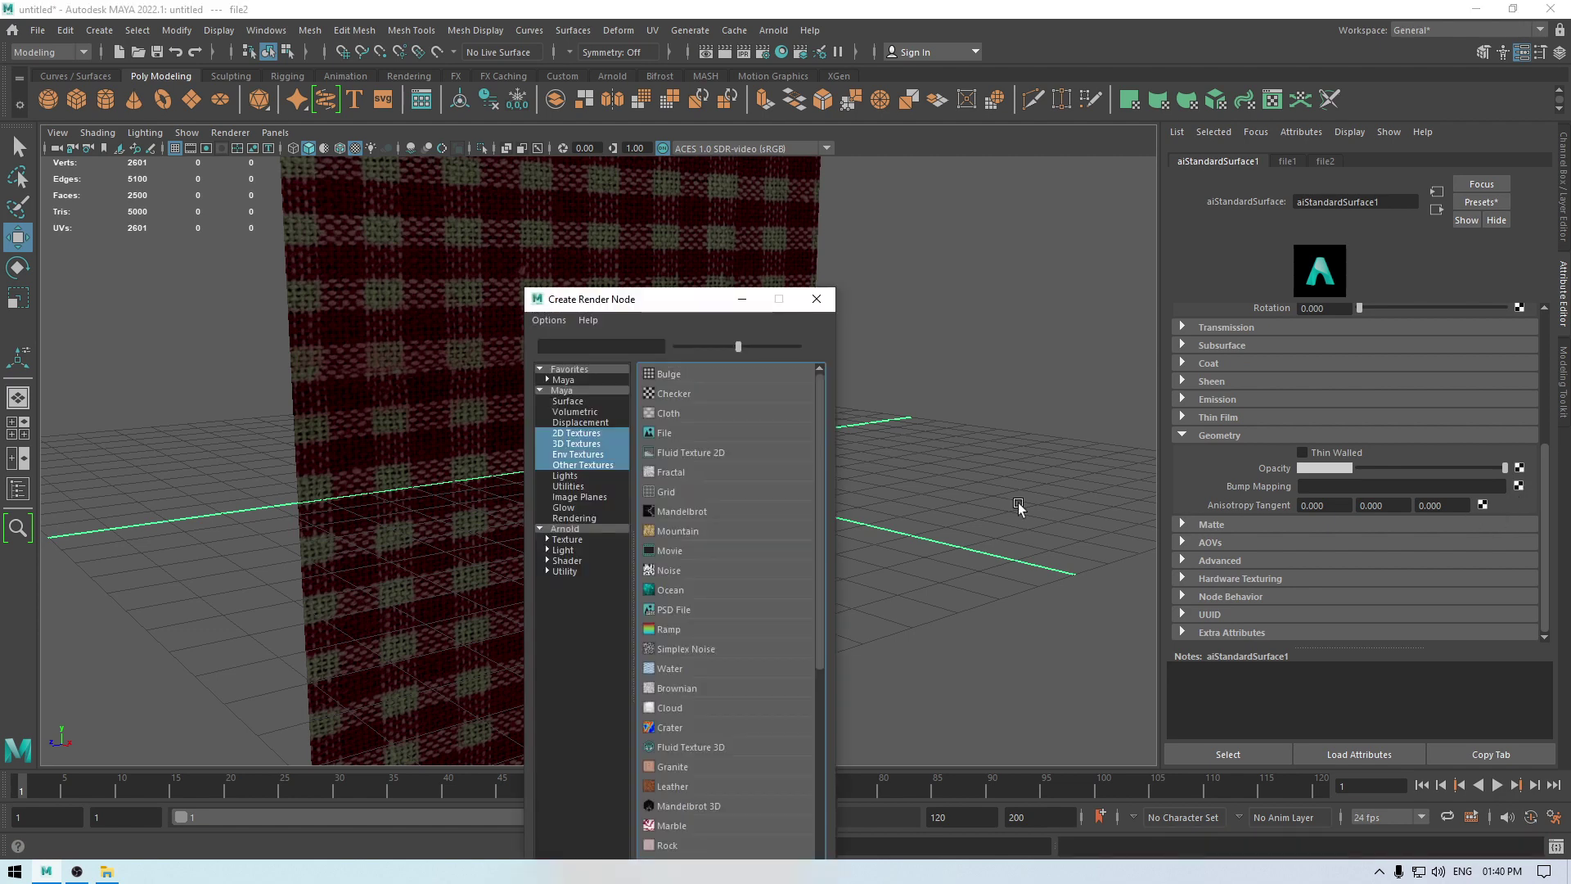
click(709, 435)
click(1411, 365)
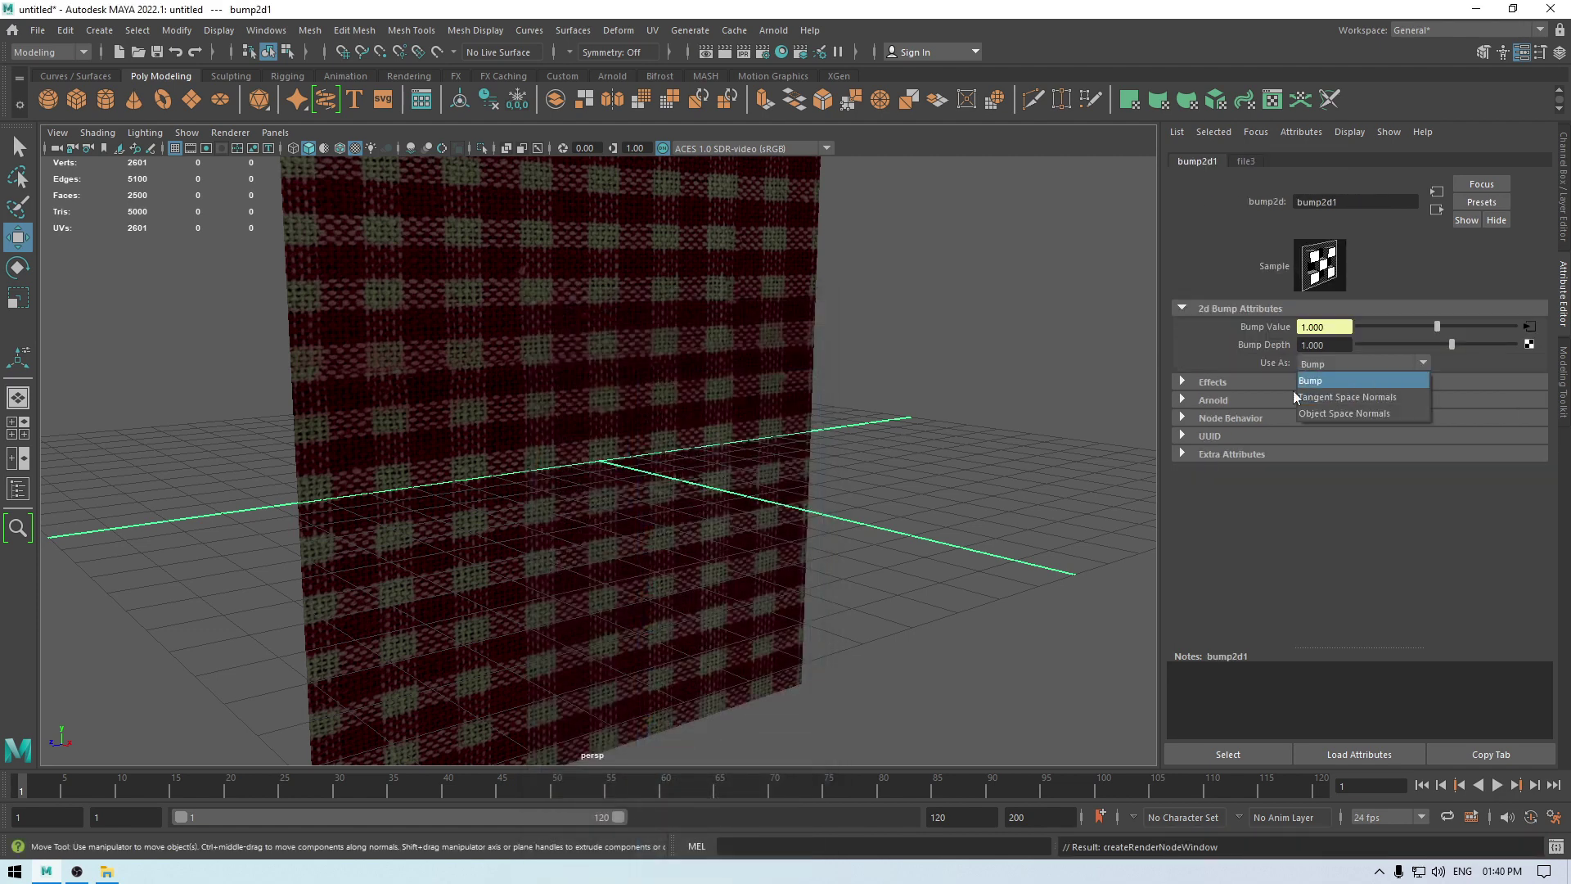
click(1361, 396)
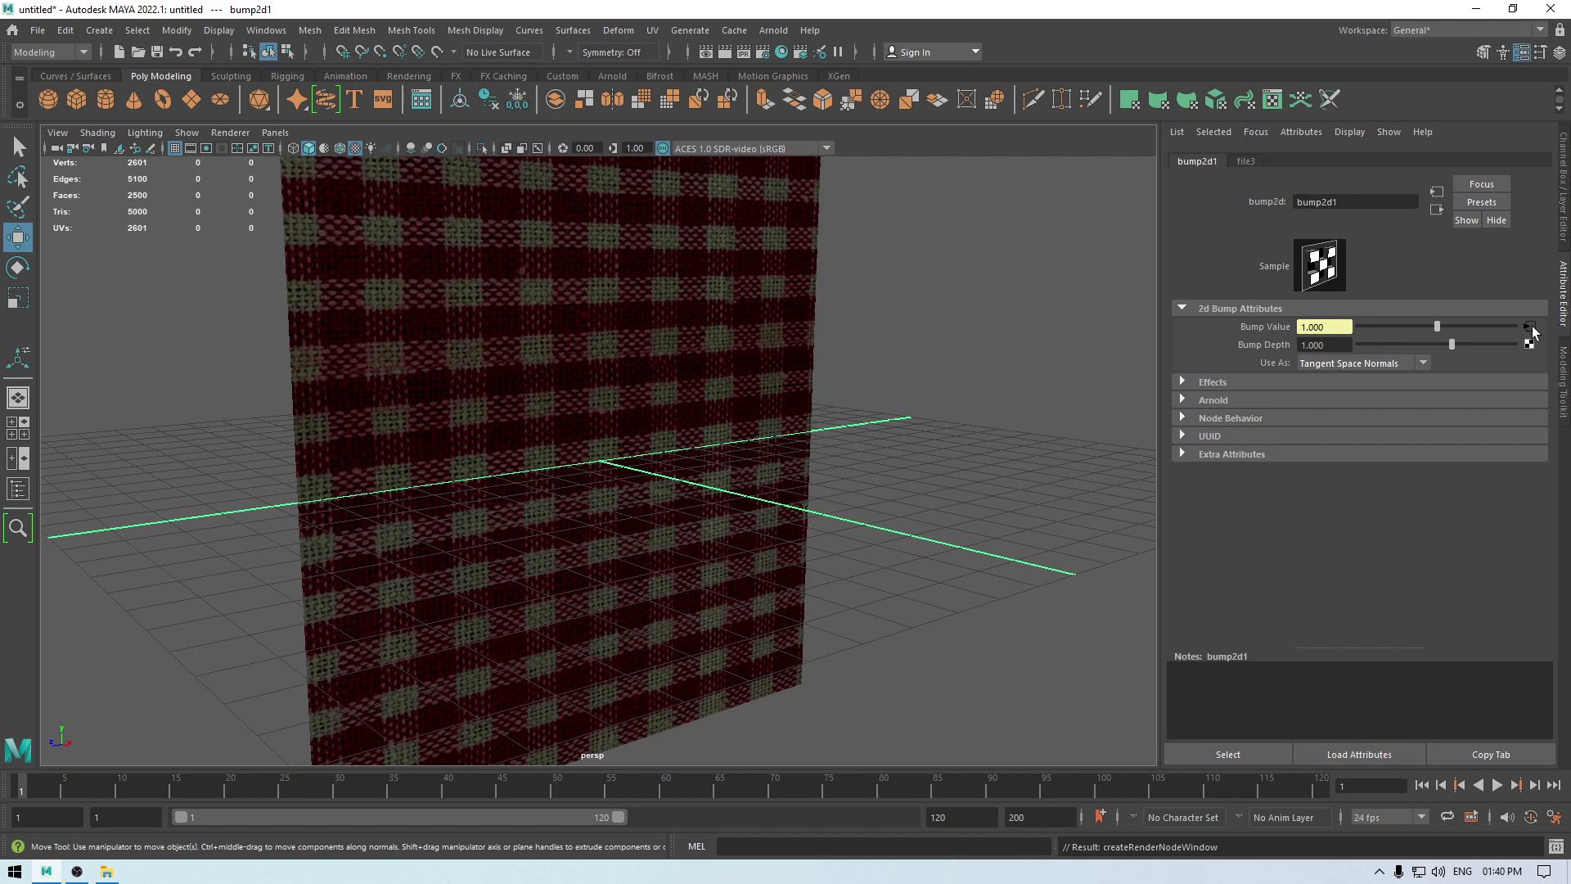
Step: Load fabric_pattern_07_nor_gl_2k.exr into the file node feeding the bump value and check its color settings
click(1528, 326)
scroll(1443, 372, up, 5)
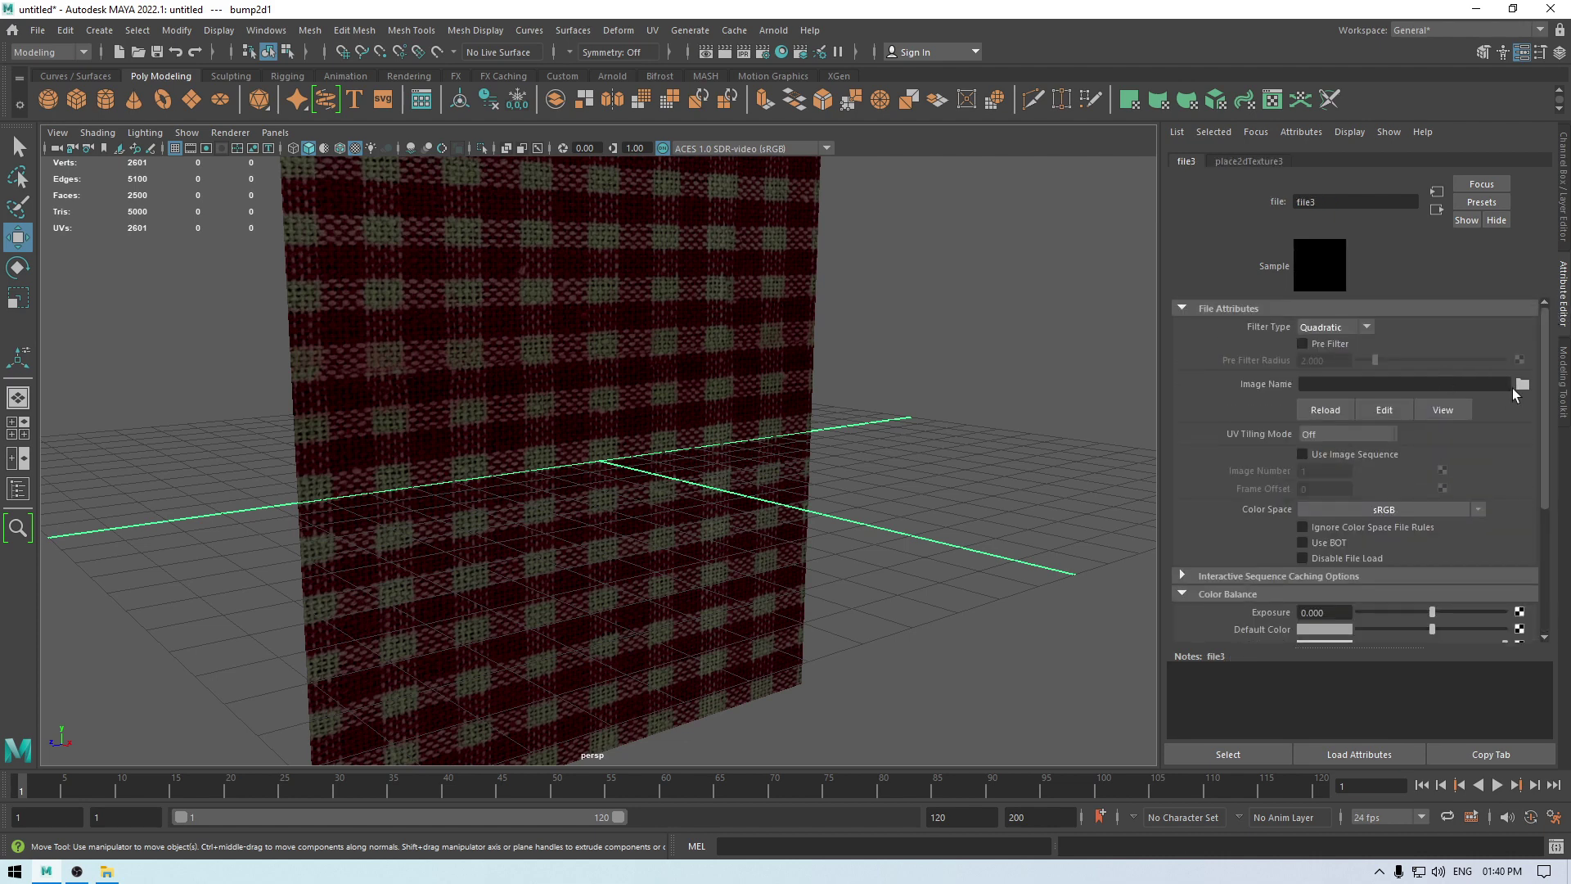
click(1520, 384)
key(Return)
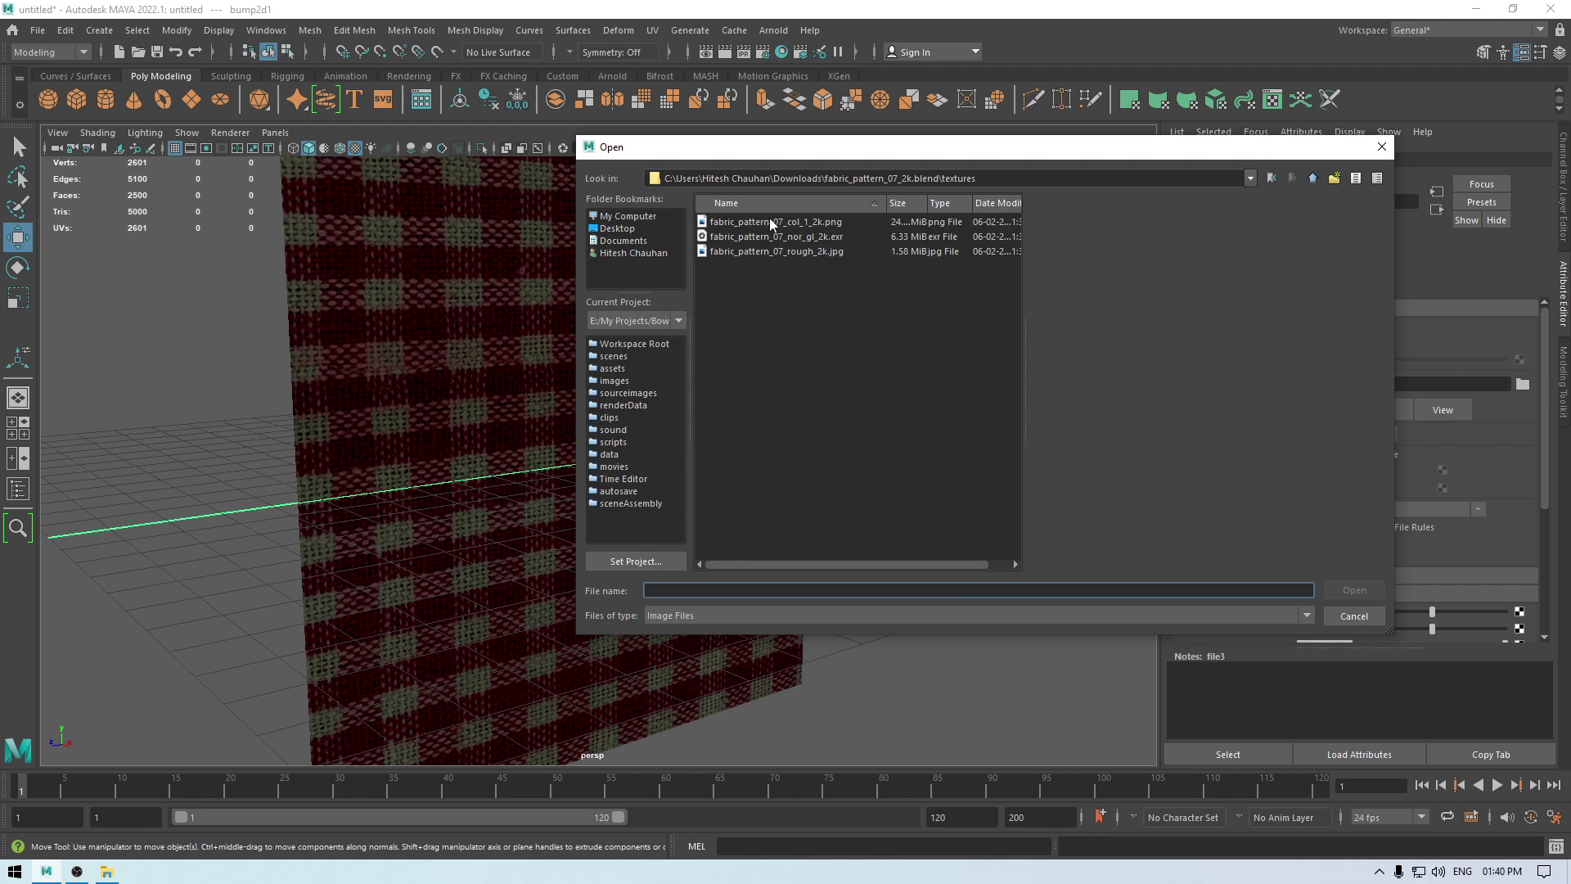
double_click(797, 242)
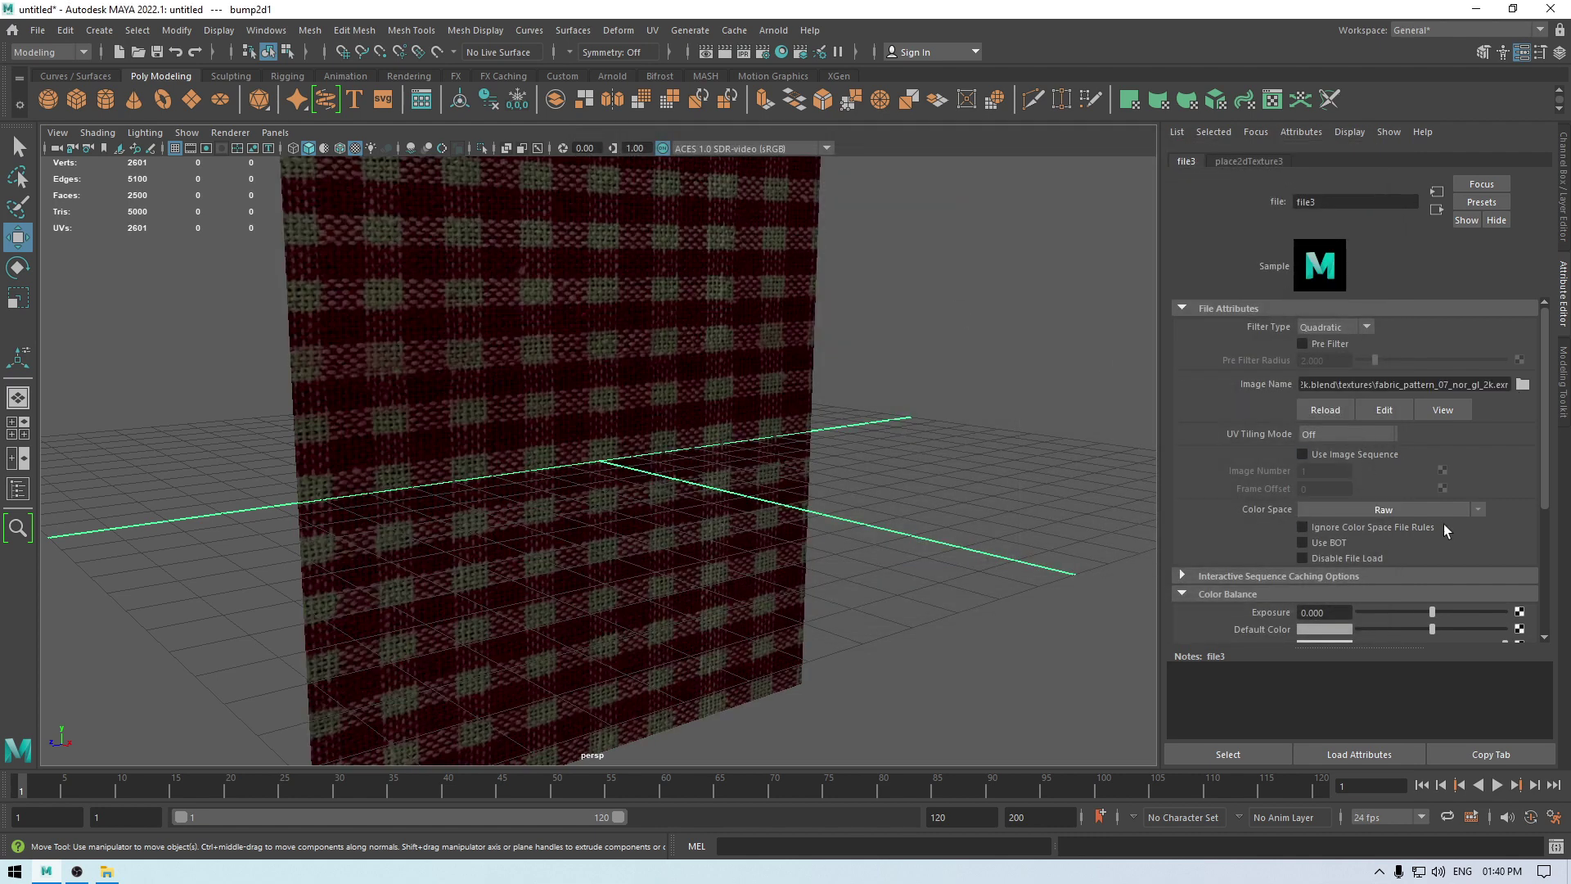
scroll(1443, 530, down, 3)
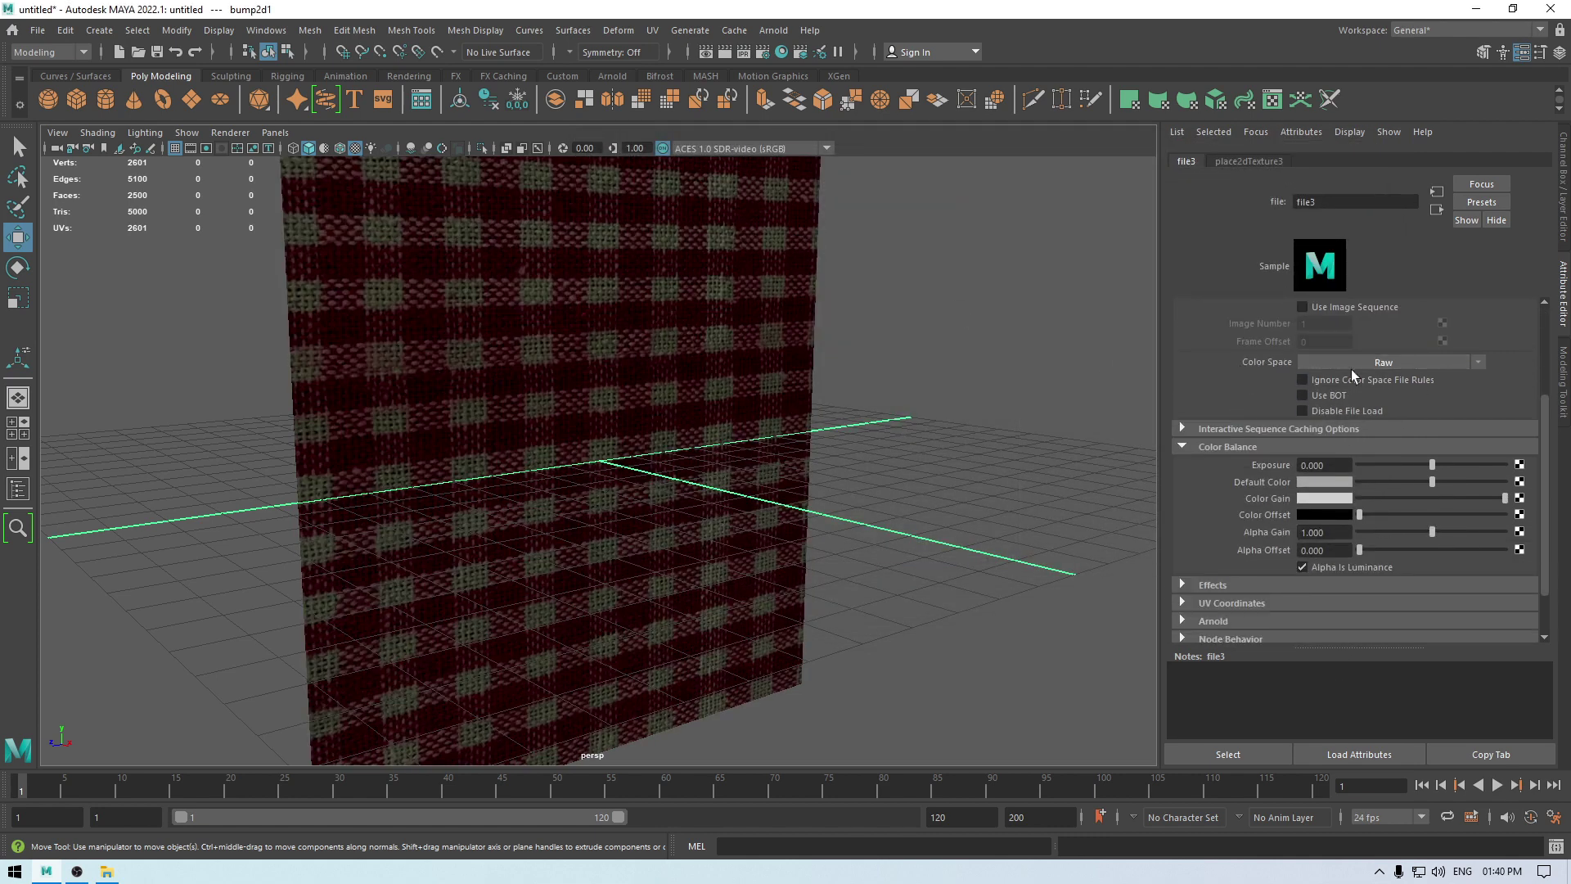
scroll(1390, 339, up, 3)
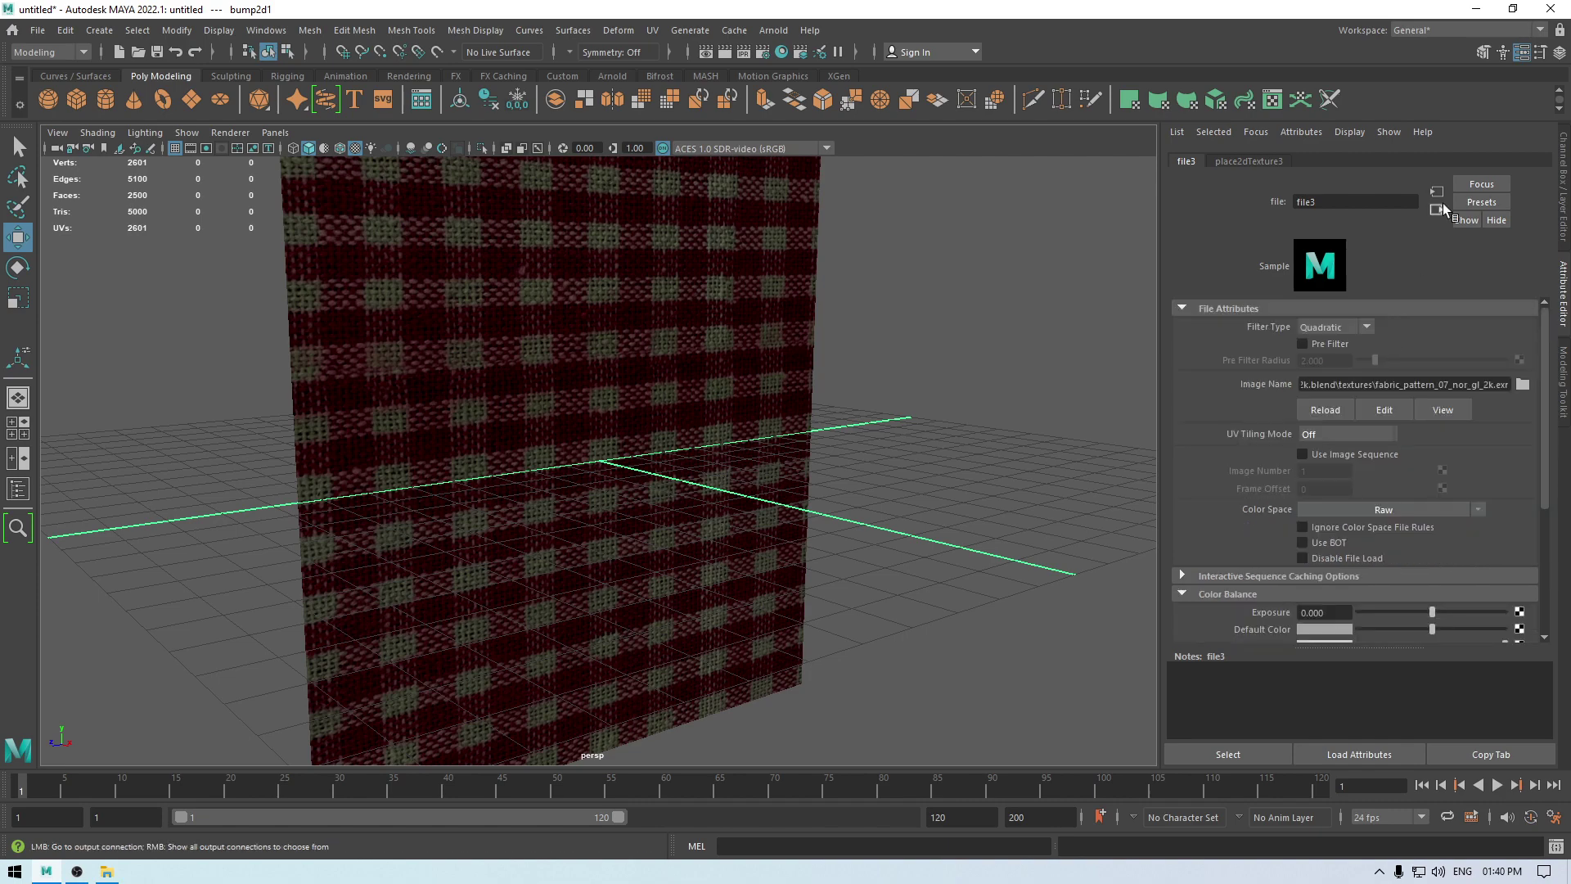
Step: Go from the normal map's file node back to the aiStandardSurface material and inspect the textured plane
click(1437, 209)
click(1437, 209)
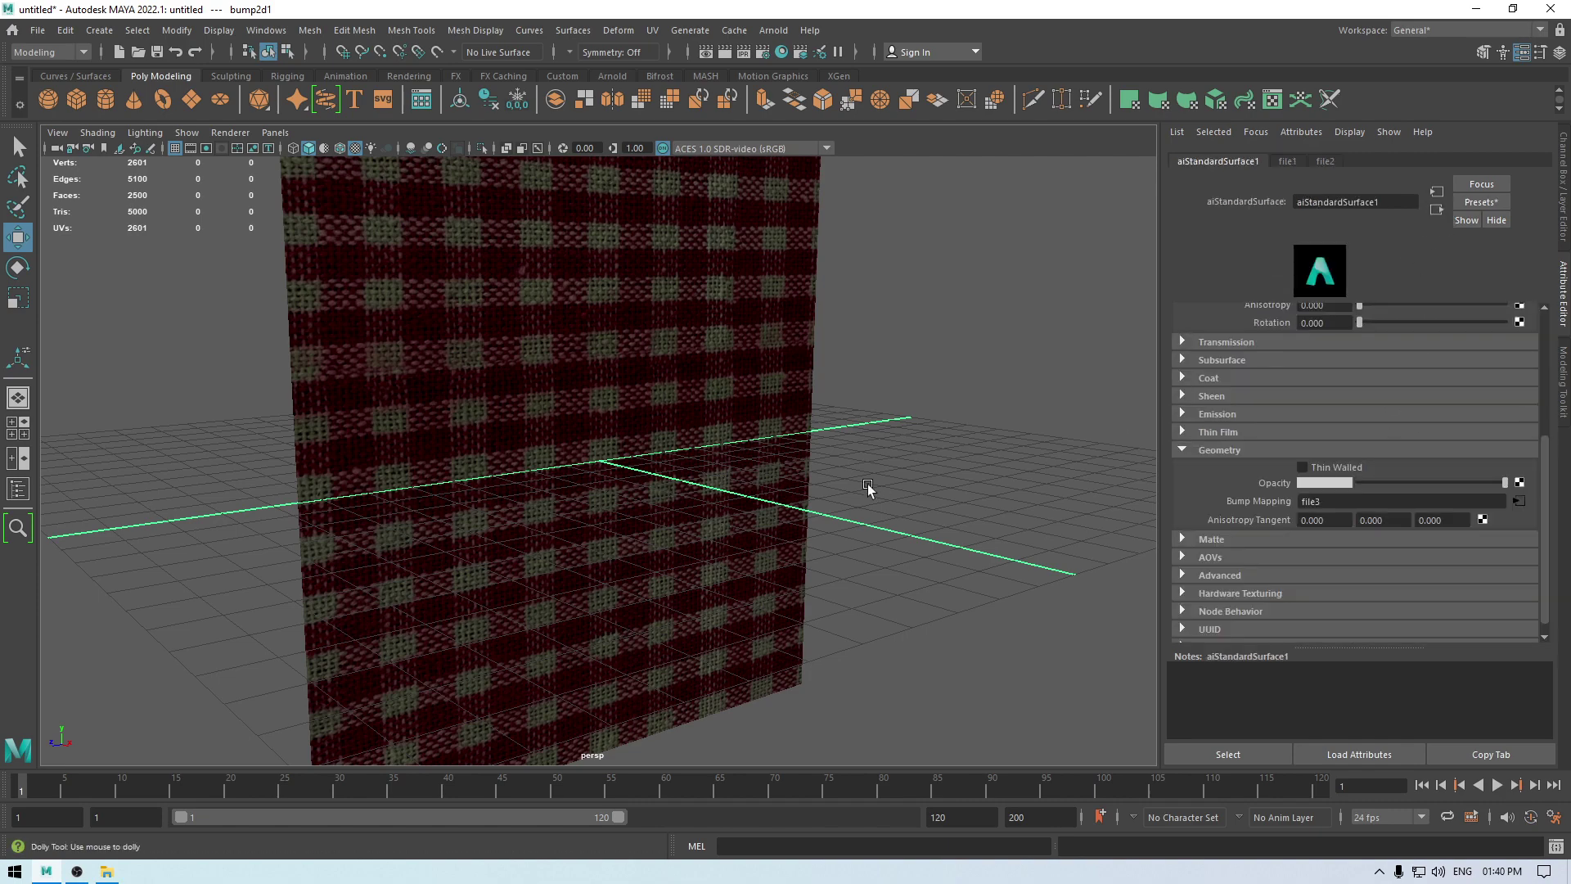
alt+right_drag(869, 489, 704, 360)
mouse_move(704, 360)
alt+mouse_down()
mouse_move(799, 238)
mouse_move(697, 344)
alt+mouse_up()
scroll(697, 343, up, 3)
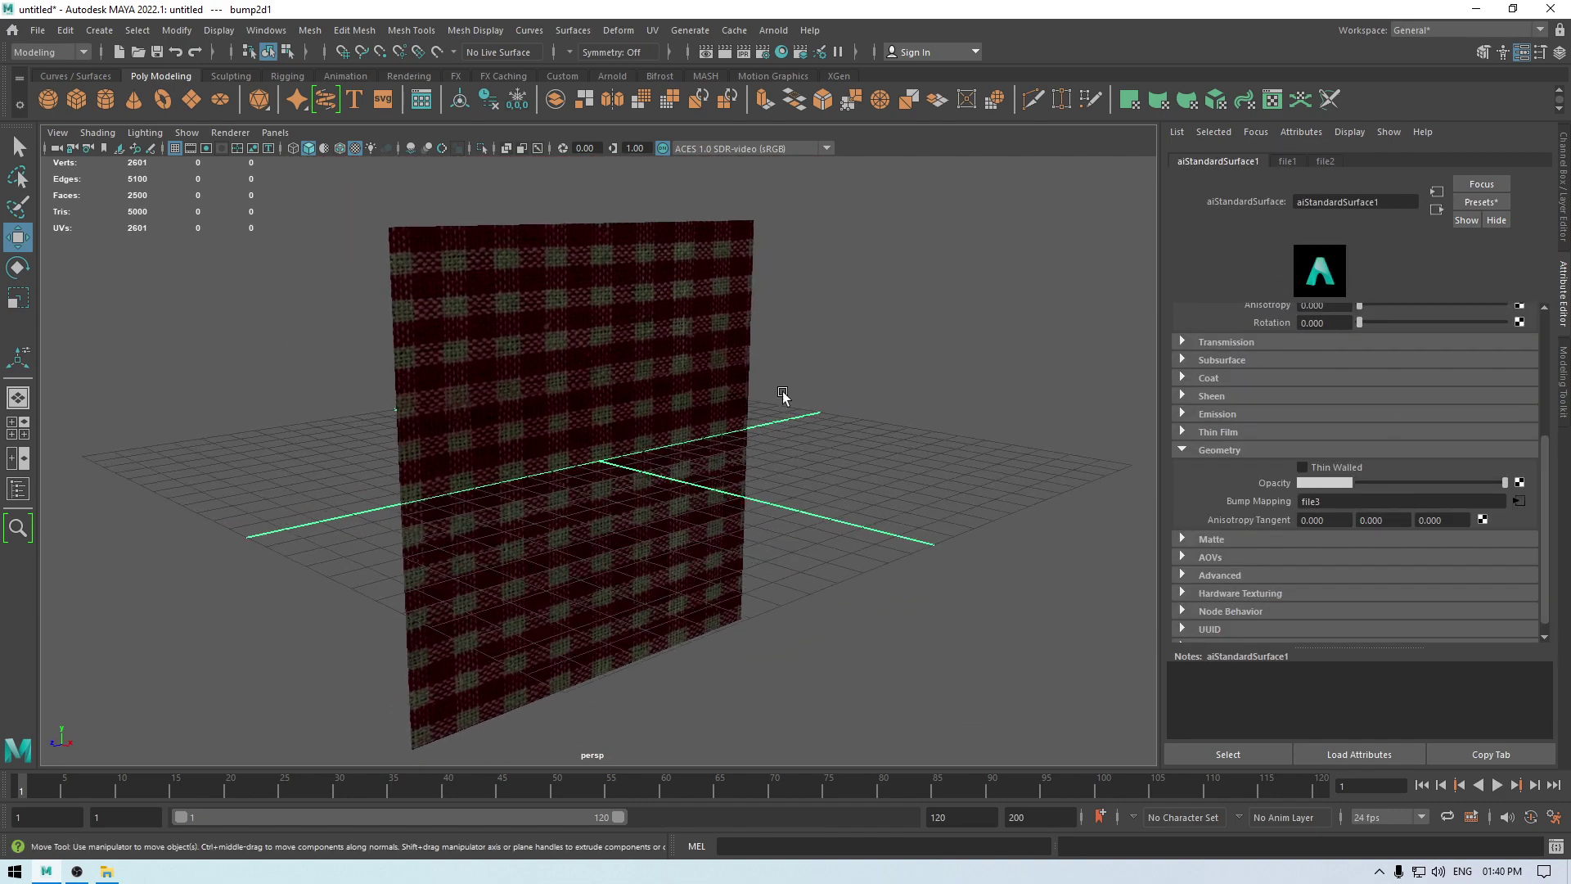
Step: Switch to the UV Editing workspace and apply an automatic UV projection to the plane
click(1505, 31)
click(1450, 152)
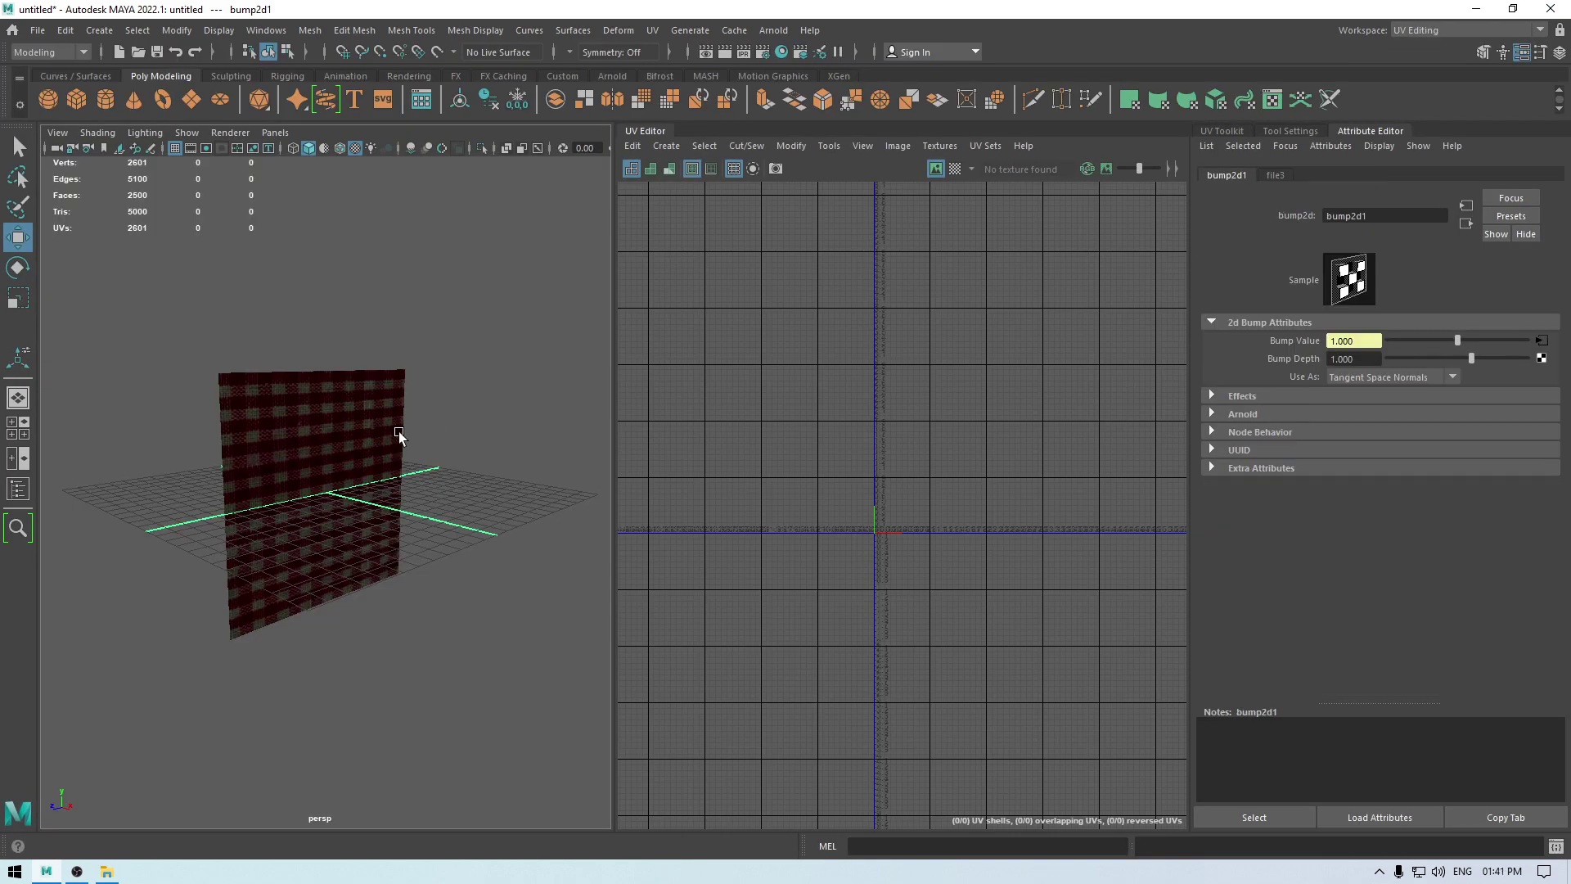
click(382, 445)
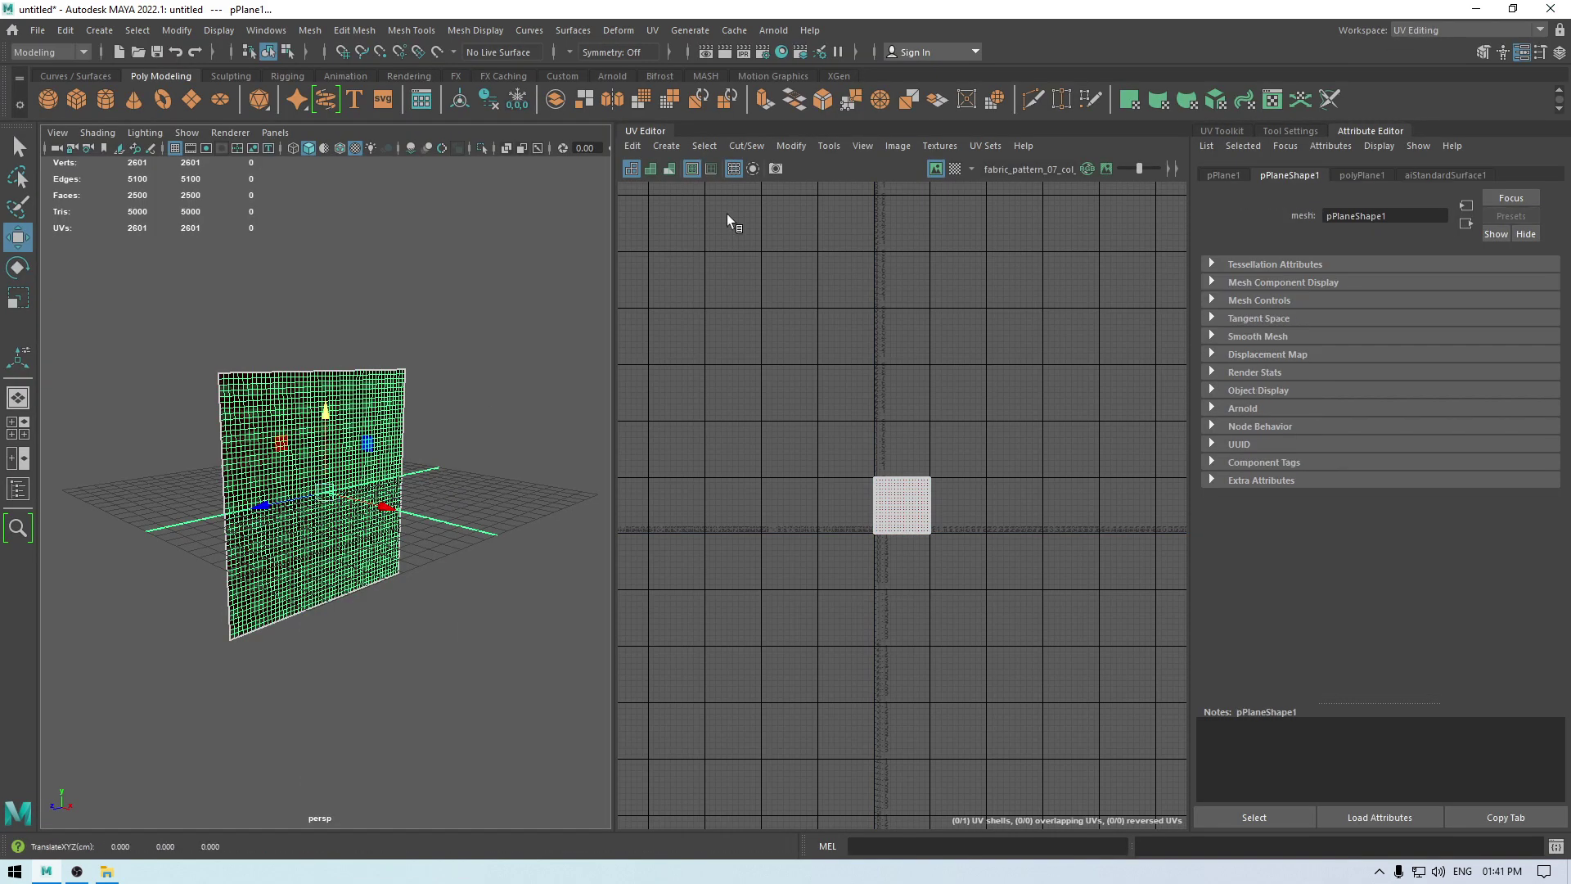
click(667, 148)
click(709, 211)
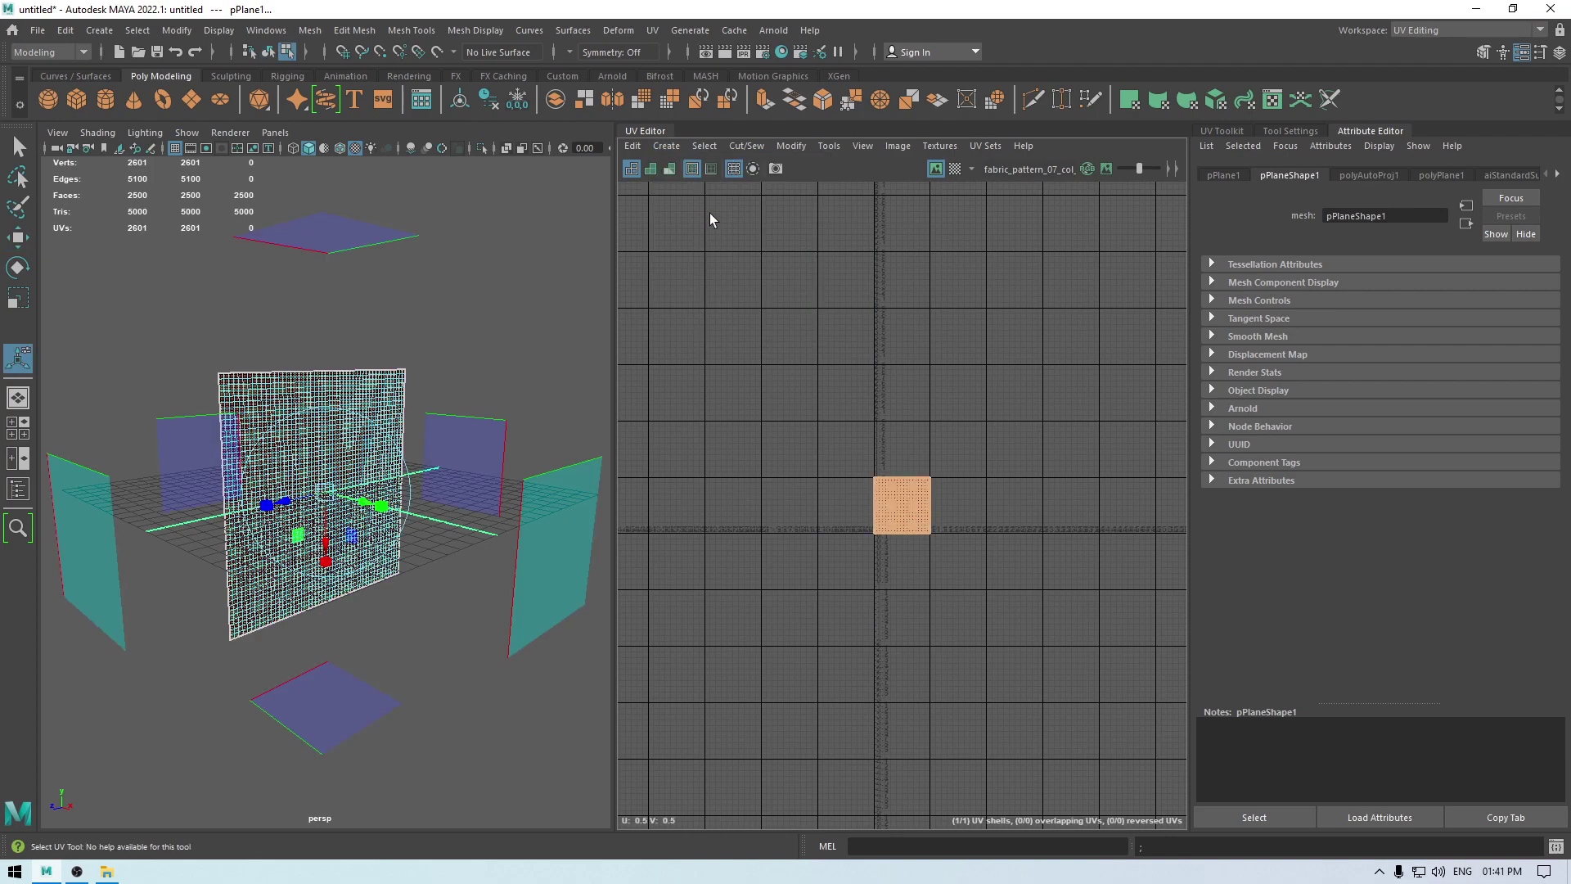
Step: Select the plane's whole UV shell, scale it up uniformly to about 1.8 times its size and check the pattern
right_click(948, 358)
right_drag(936, 353, 879, 335)
click(918, 533)
key(r)
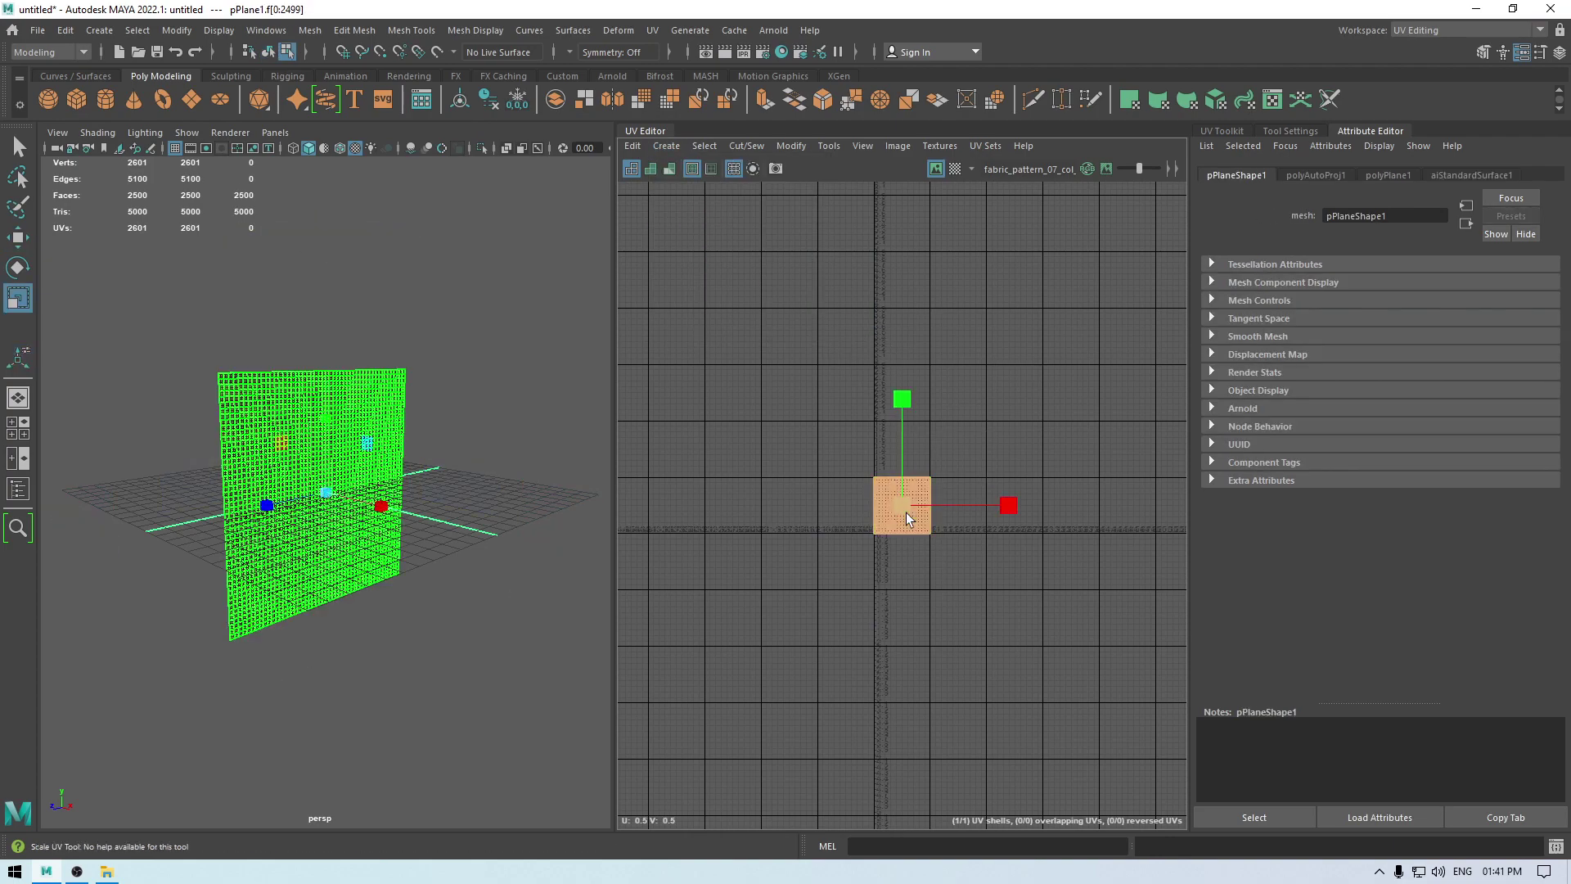
drag(905, 508, 980, 517)
key(w)
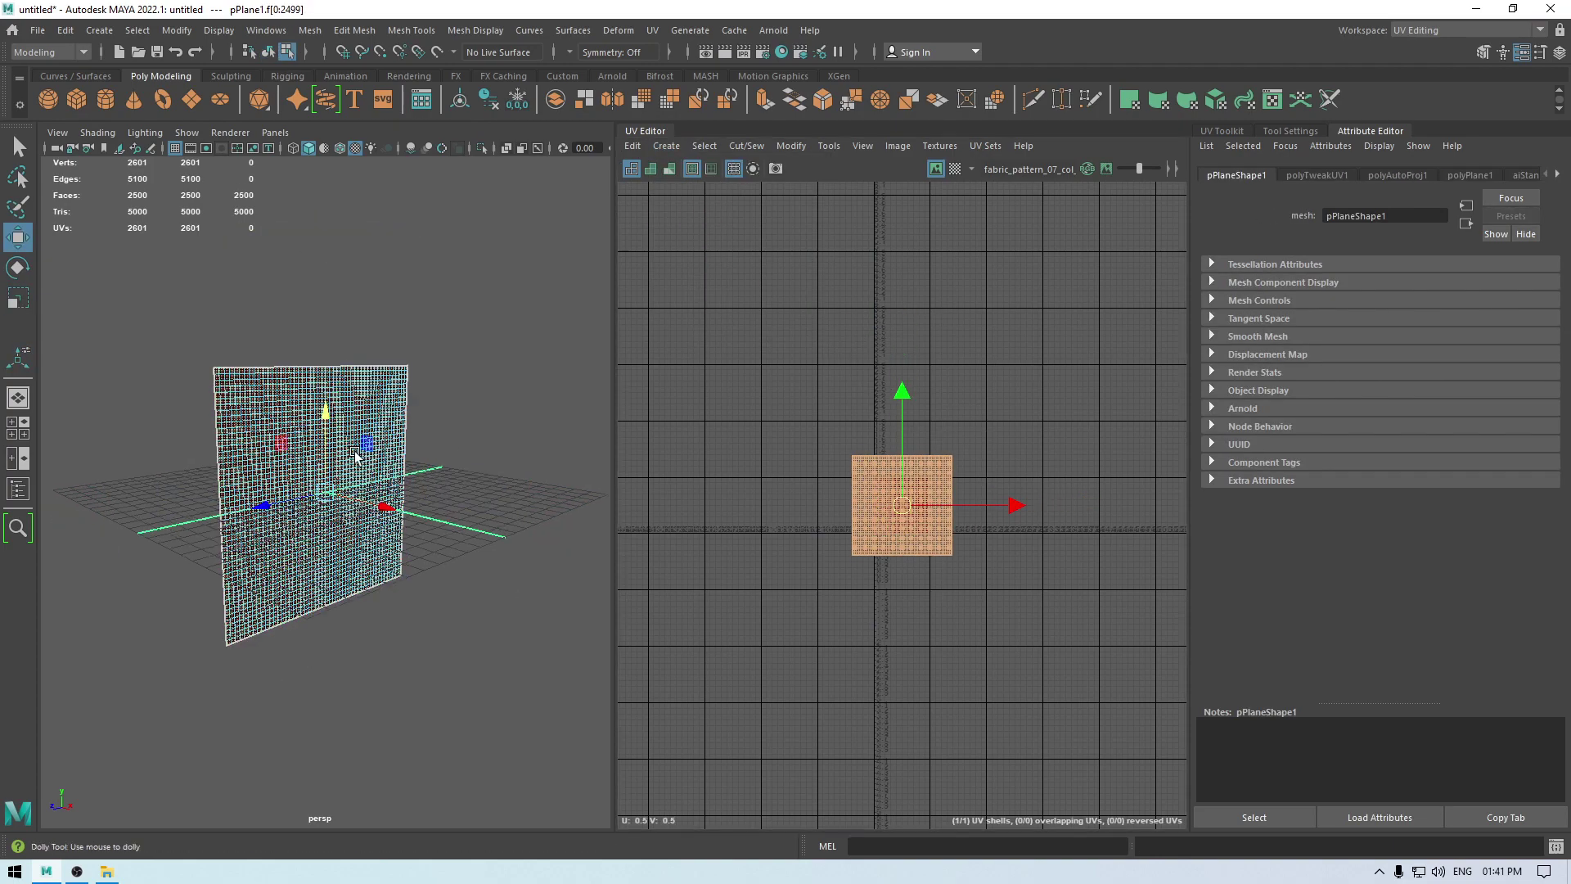
scroll(389, 497, up, 5)
right_drag(386, 417, 508, 358)
click(574, 384)
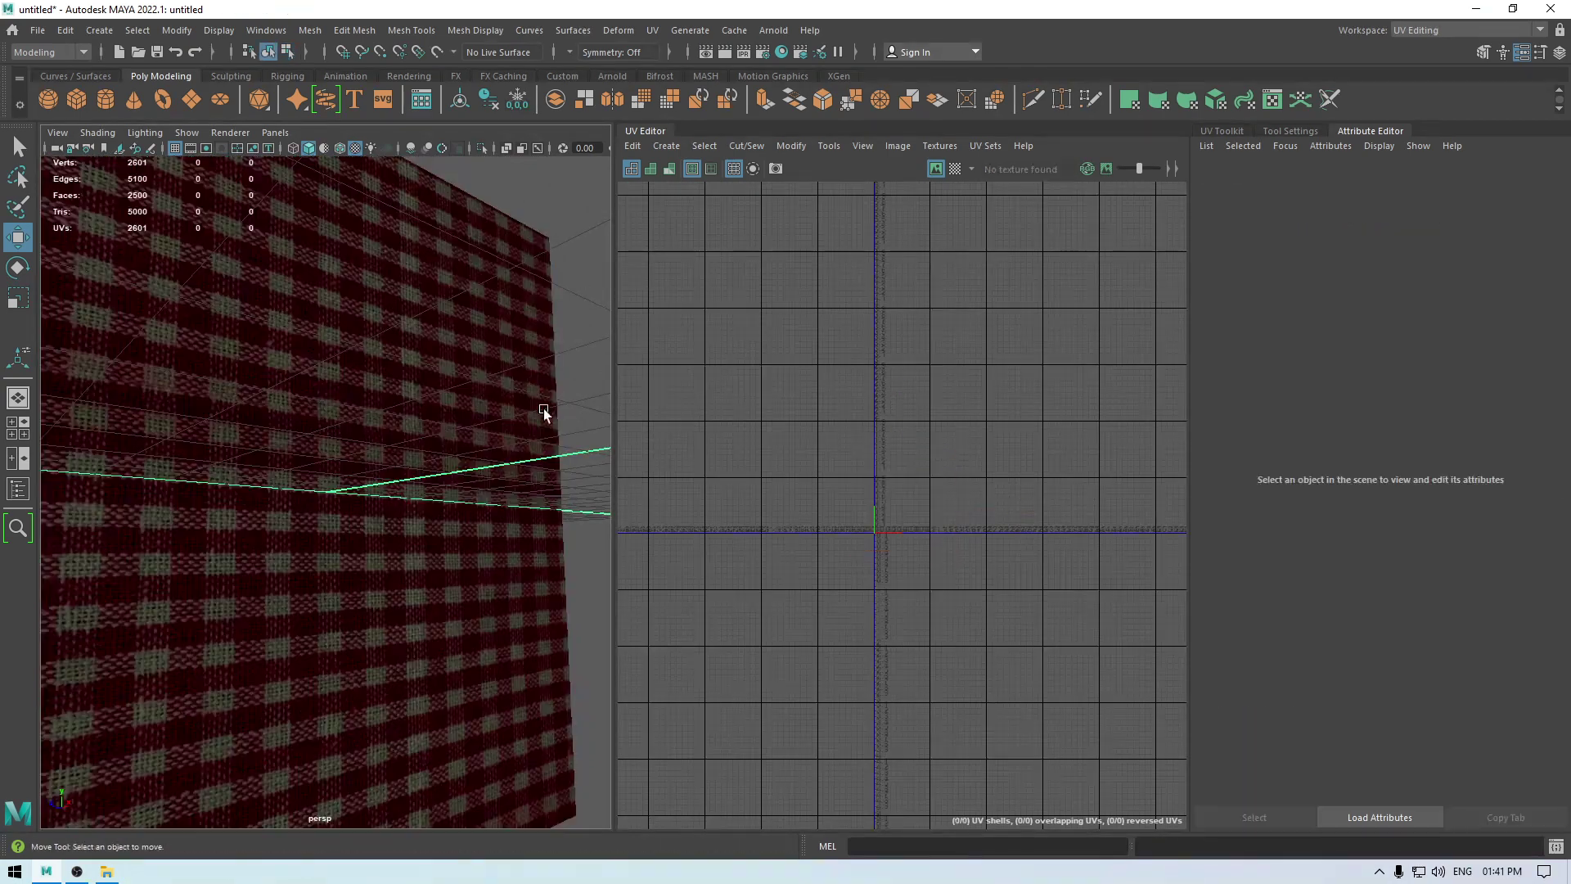
Step: Scale the UV shell up uniformly again until it spans about three UV tiles, making the fabric checks smaller
alt+drag(543, 414, 404, 448)
click(405, 448)
right_drag(886, 414, 830, 394)
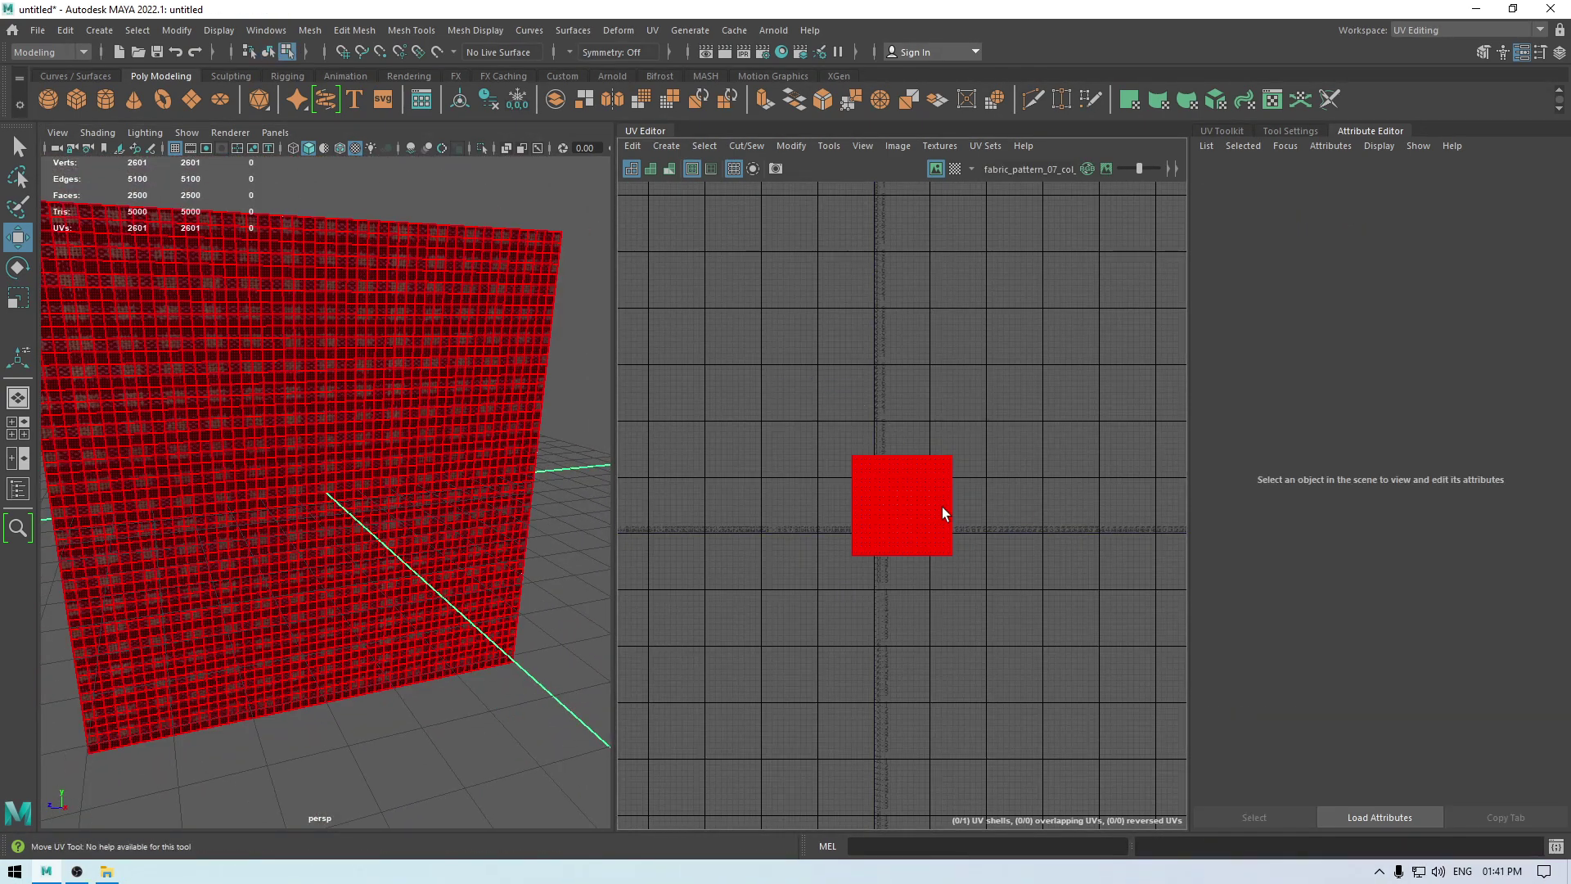
click(942, 510)
key(r)
drag(904, 505, 980, 520)
right_drag(476, 367, 564, 326)
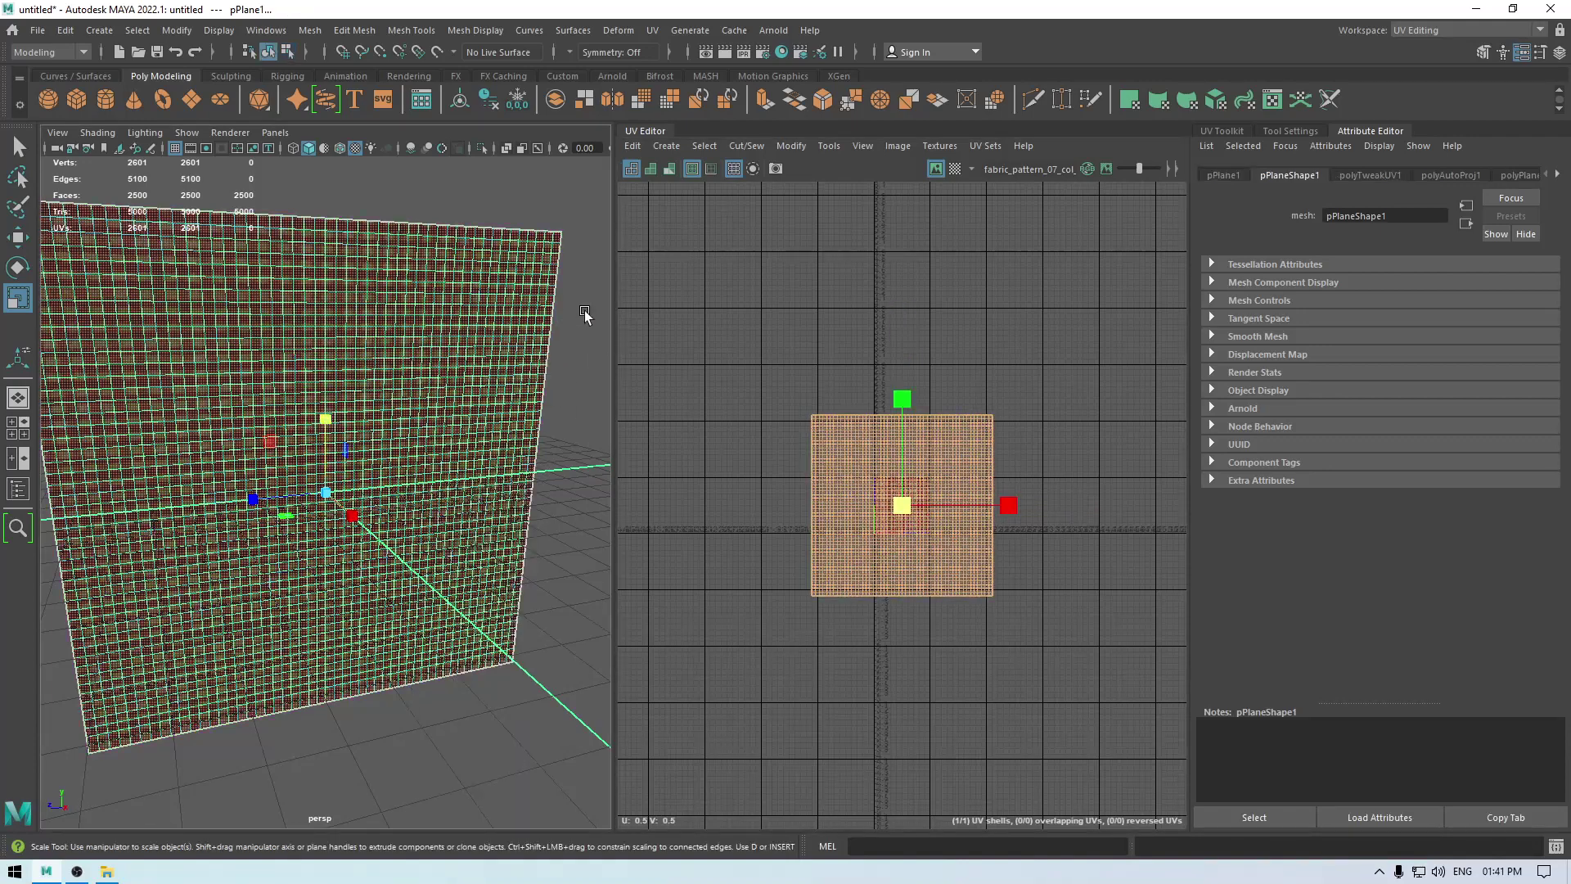
click(584, 312)
key(w)
Step: Return to the General workspace and bring up the Modeling Toolkit
alt+drag(438, 524, 524, 498)
alt+right_drag(523, 499, 355, 361)
mouse_move(354, 362)
alt+mouse_down()
mouse_move(313, 385)
mouse_move(365, 385)
mouse_move(354, 347)
alt+mouse_up()
alt+right_drag(353, 347, 507, 344)
click(1420, 32)
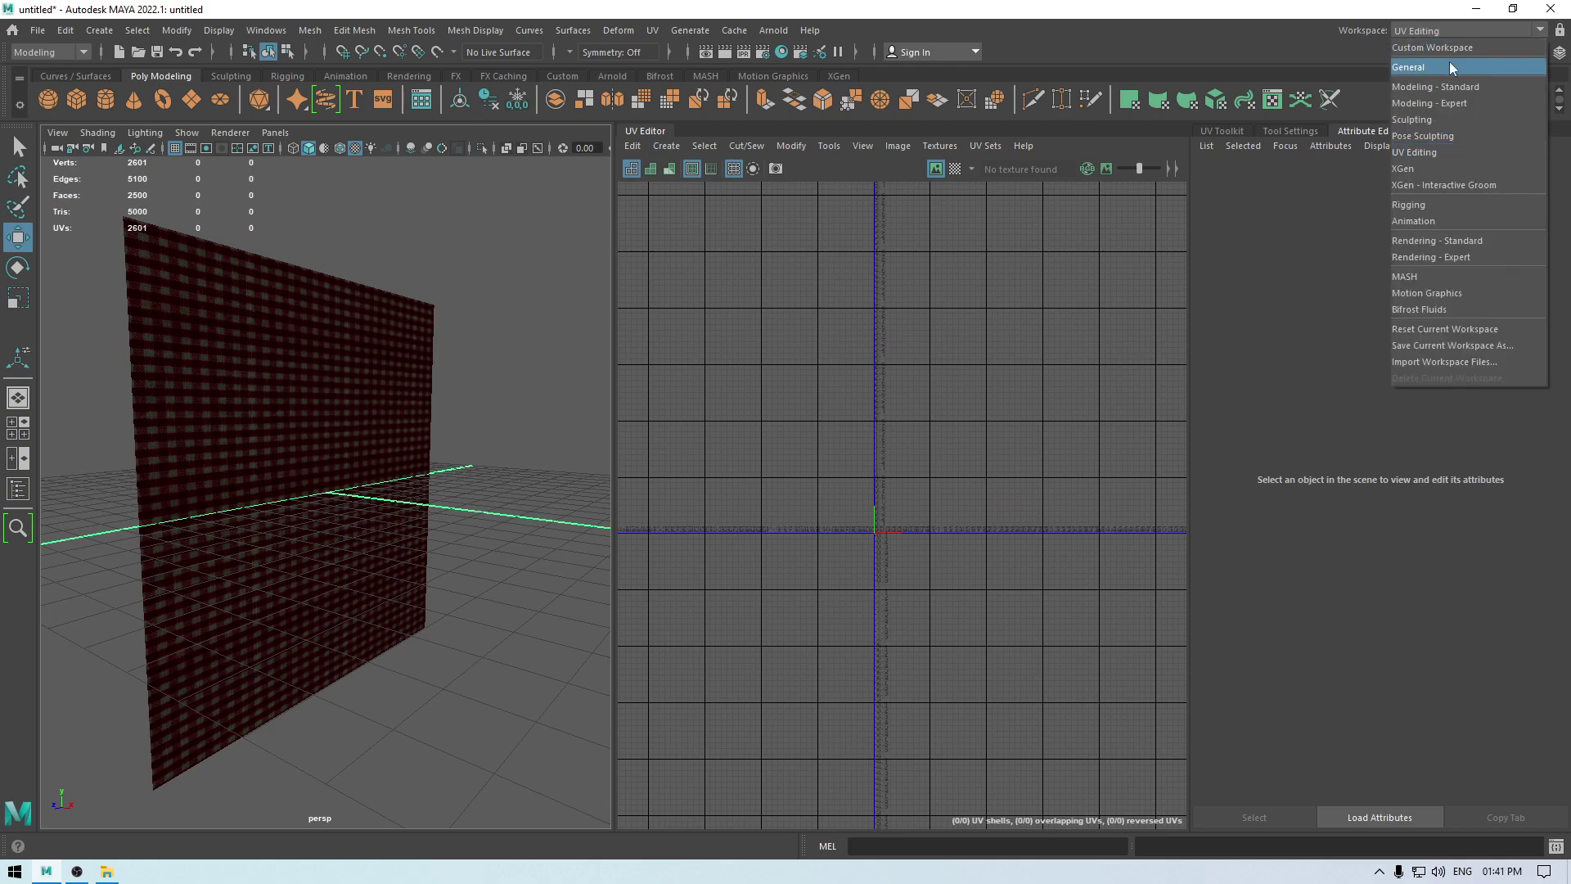
click(1449, 66)
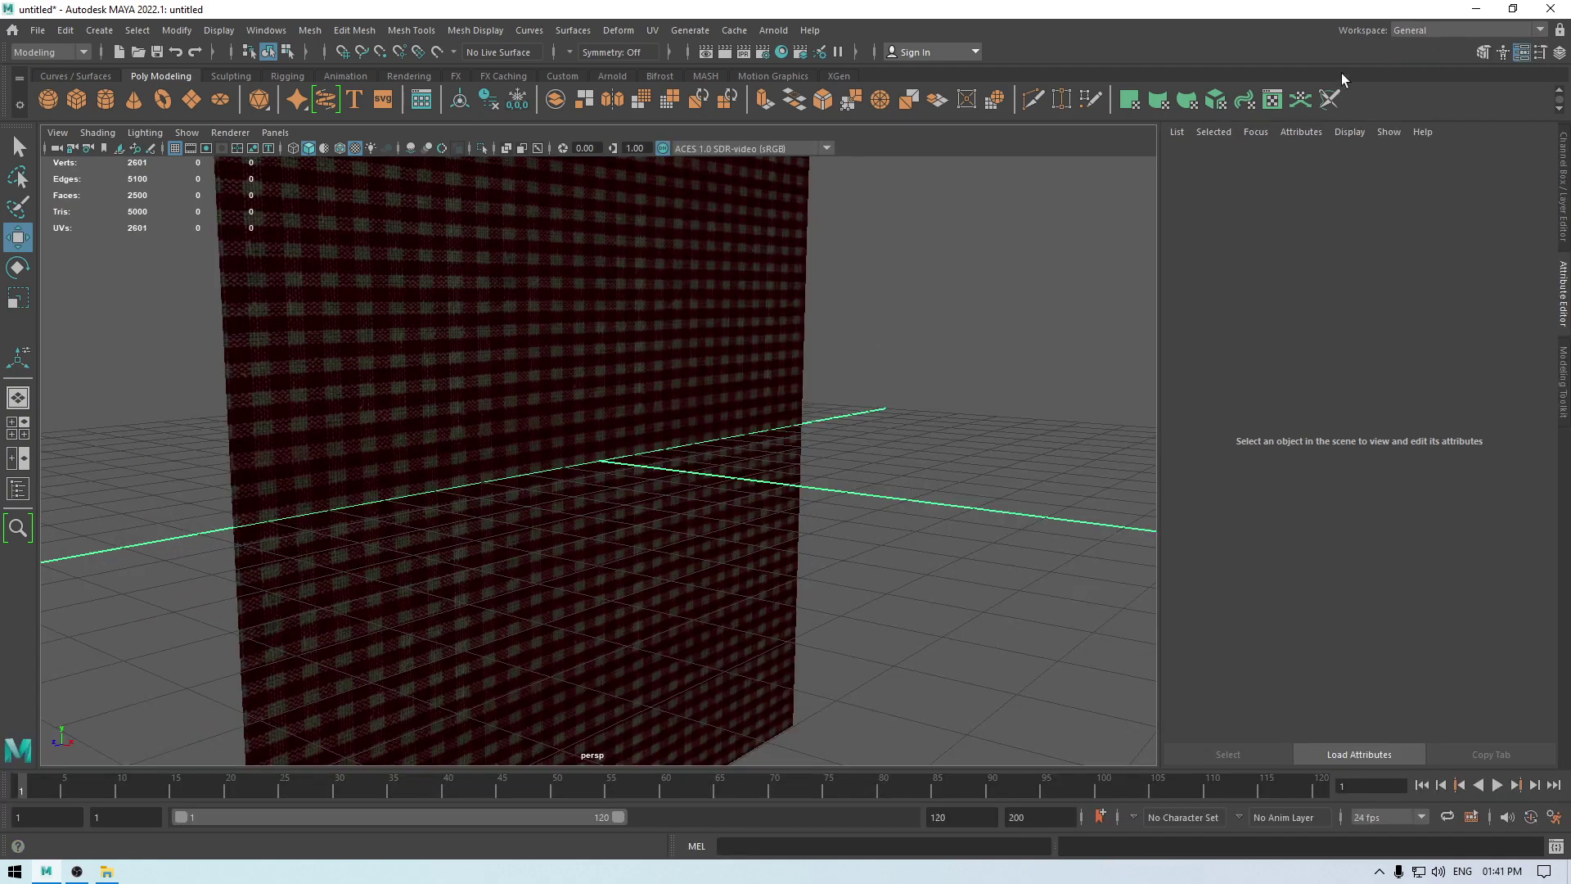
click(1565, 380)
alt+right_drag(867, 393, 697, 390)
mouse_move(698, 390)
alt+mouse_down()
mouse_move(674, 332)
mouse_move(713, 395)
mouse_move(632, 437)
mouse_move(689, 418)
alt+mouse_up()
alt+right_drag(689, 417, 698, 474)
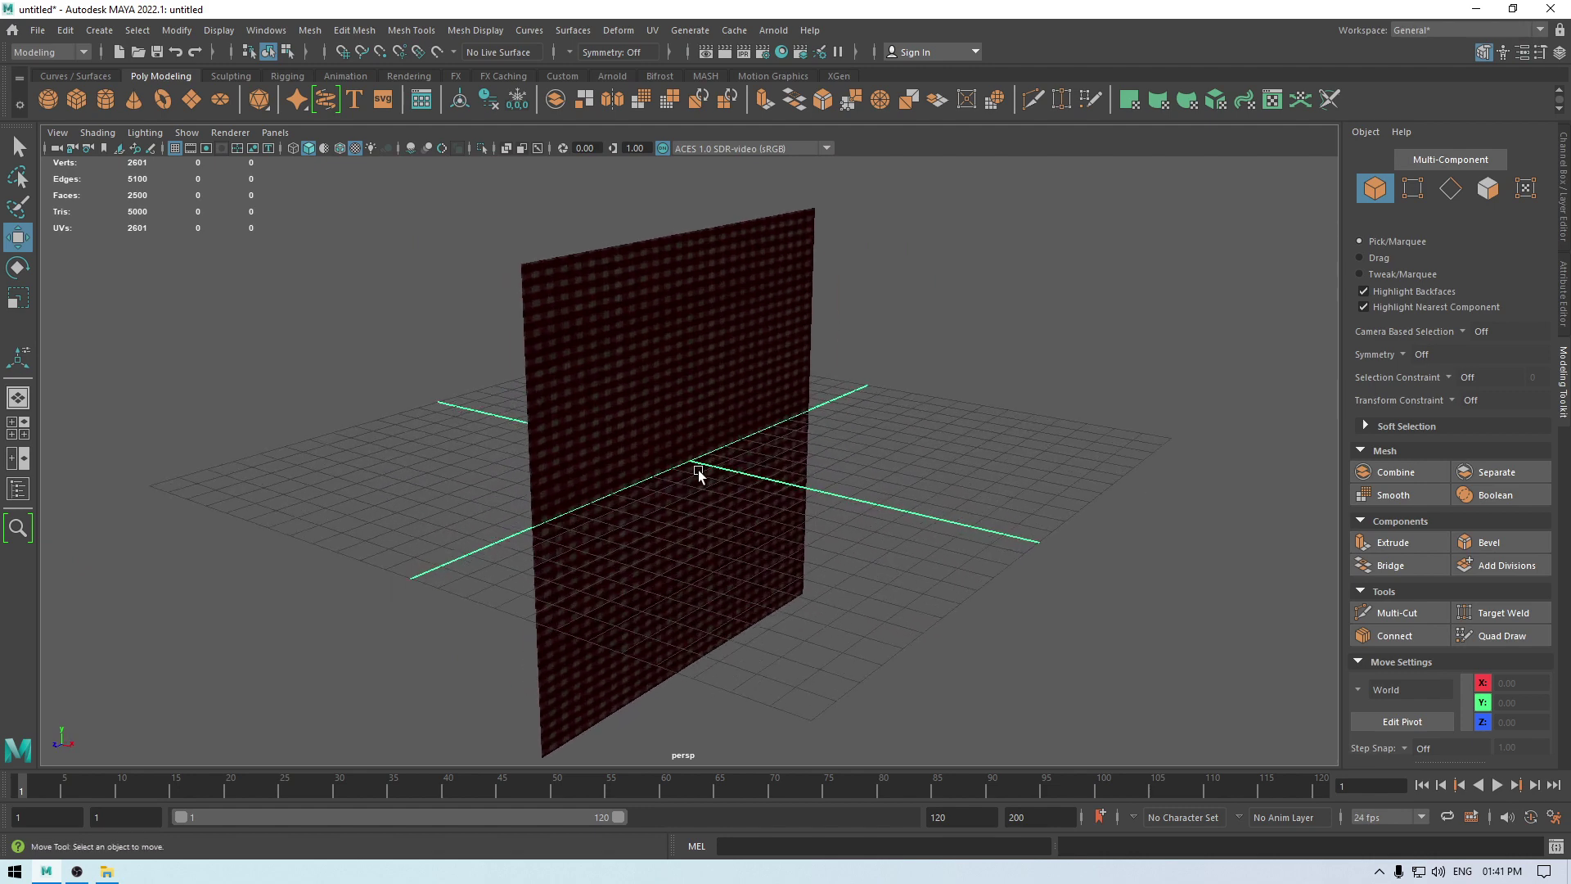
alt+drag(698, 474, 671, 446)
alt+right_drag(670, 446, 589, 409)
Step: Switch to the FX menu set and turn the plane into an nCloth object
click(64, 51)
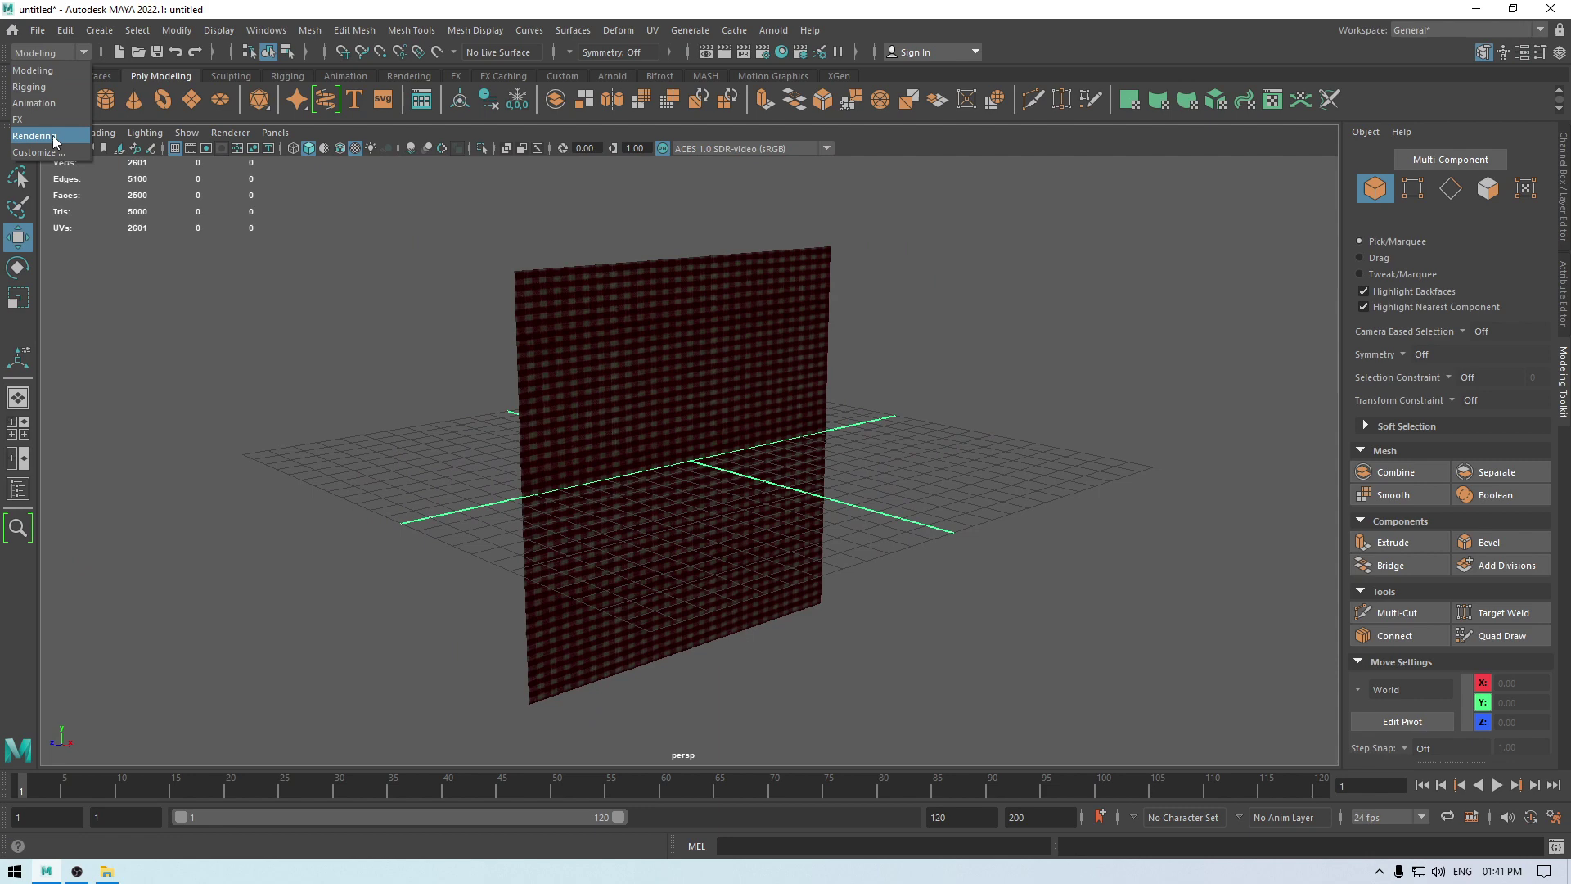
click(29, 119)
click(651, 415)
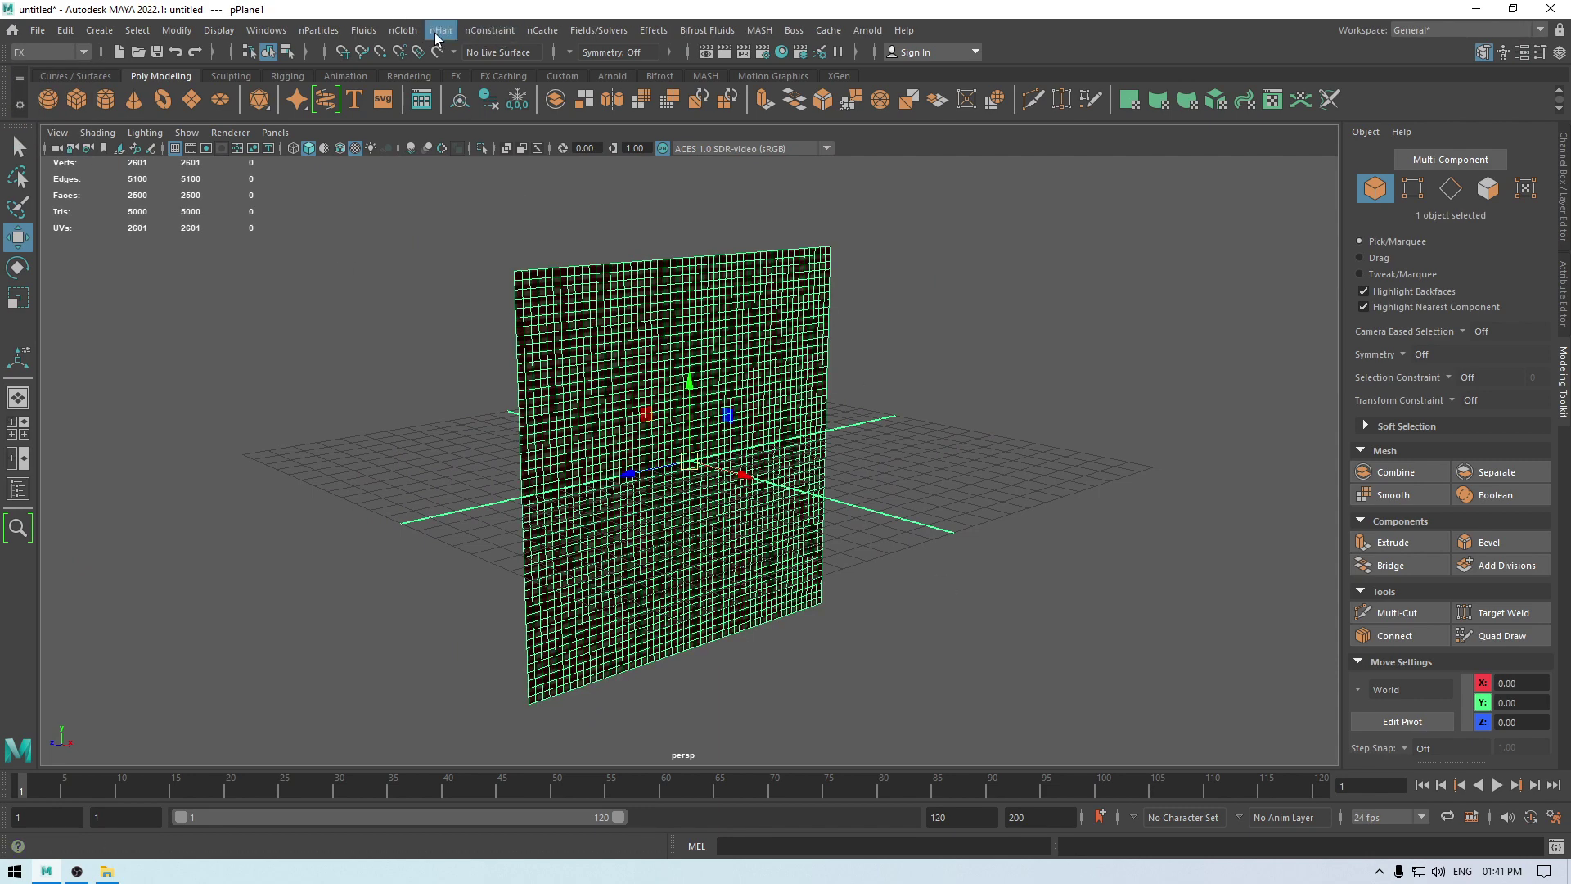
click(404, 32)
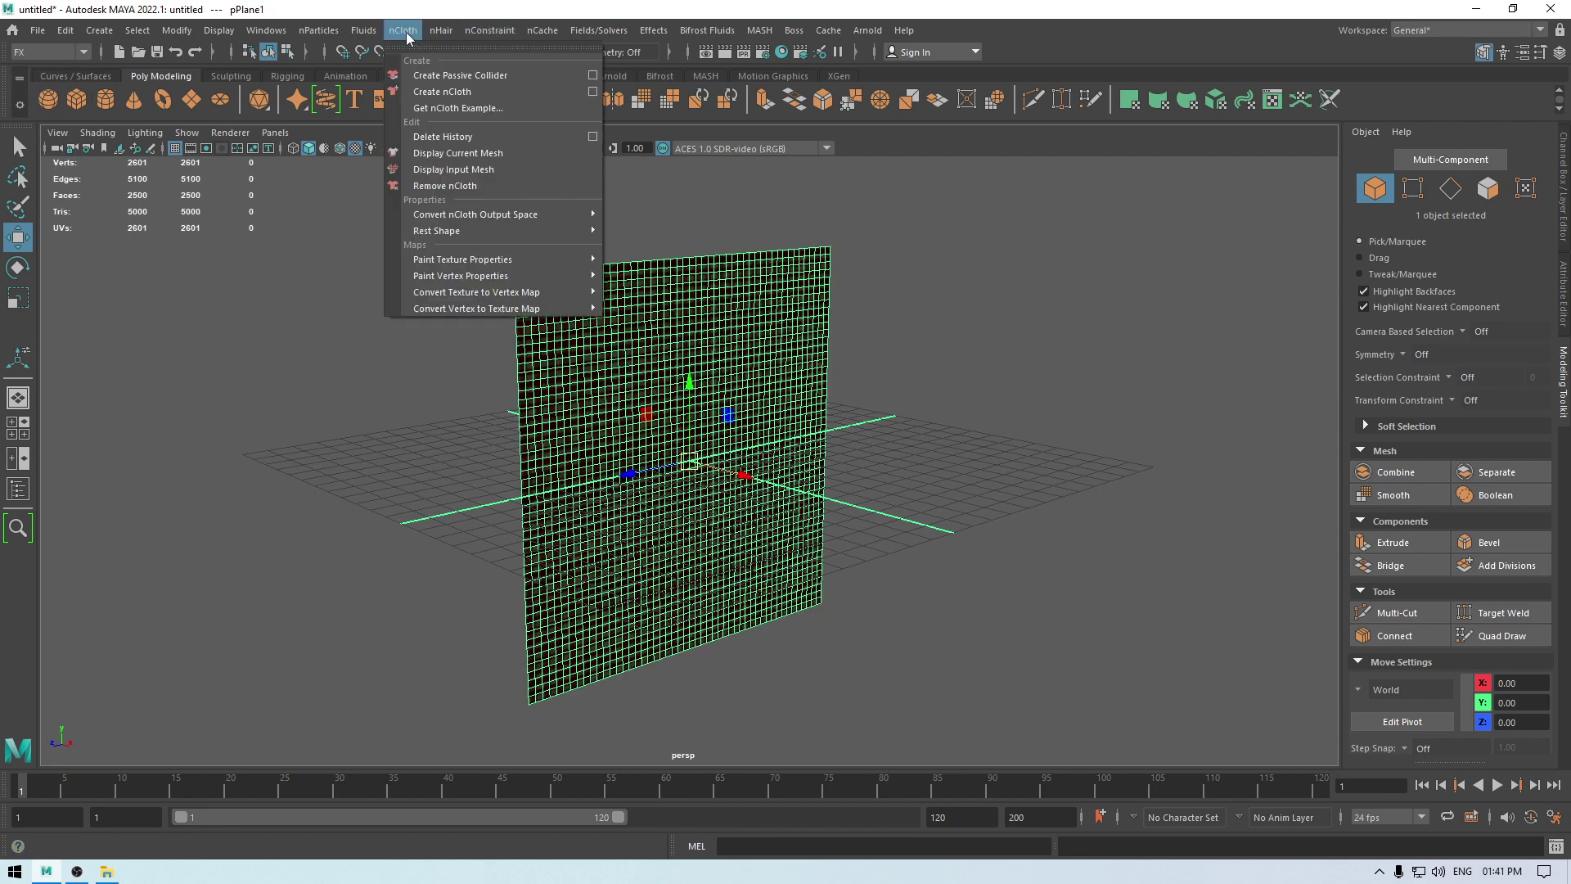
click(455, 94)
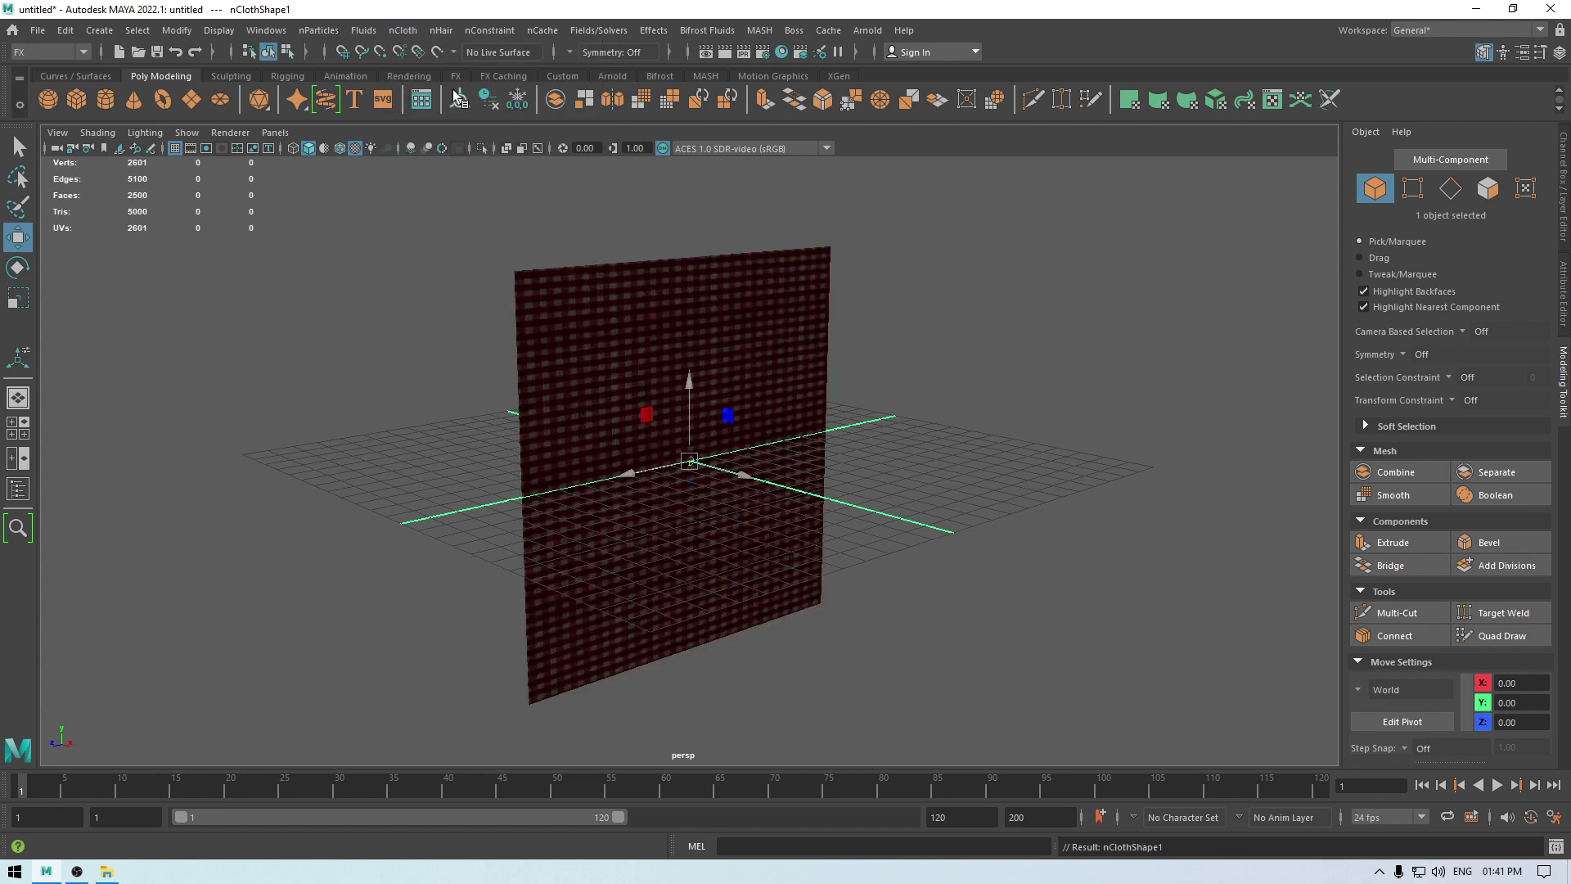
Step: Play the cloth simulation to watch how the plane behaves, stop it and return to the first frame
alt+drag(744, 330, 673, 361)
alt+drag(941, 577, 998, 593)
scroll(999, 596, down, 3)
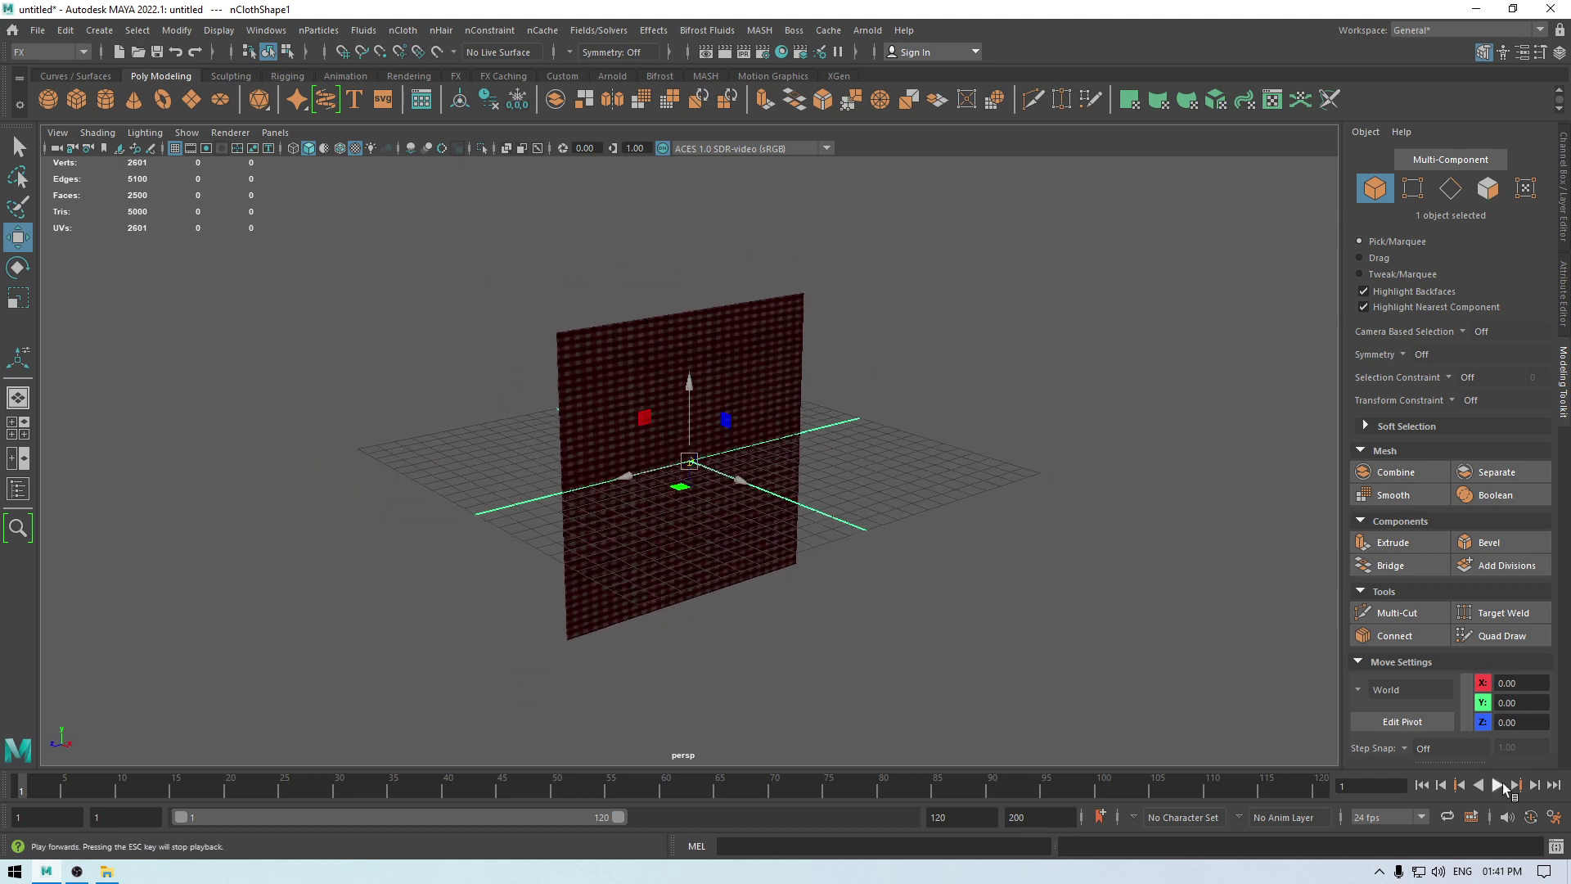
click(1498, 785)
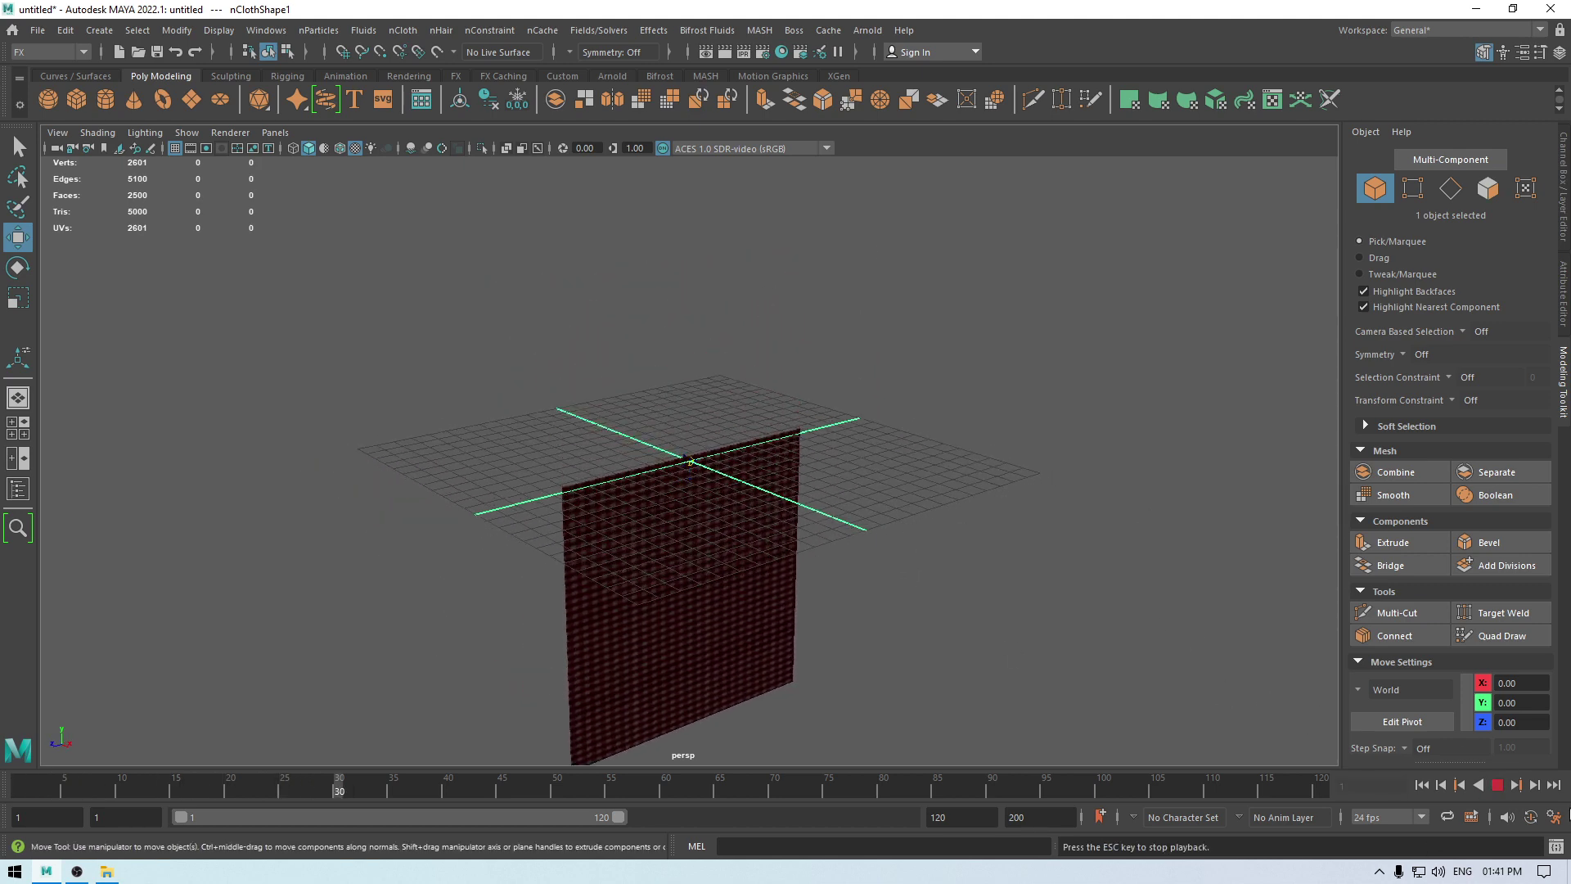
click(1498, 785)
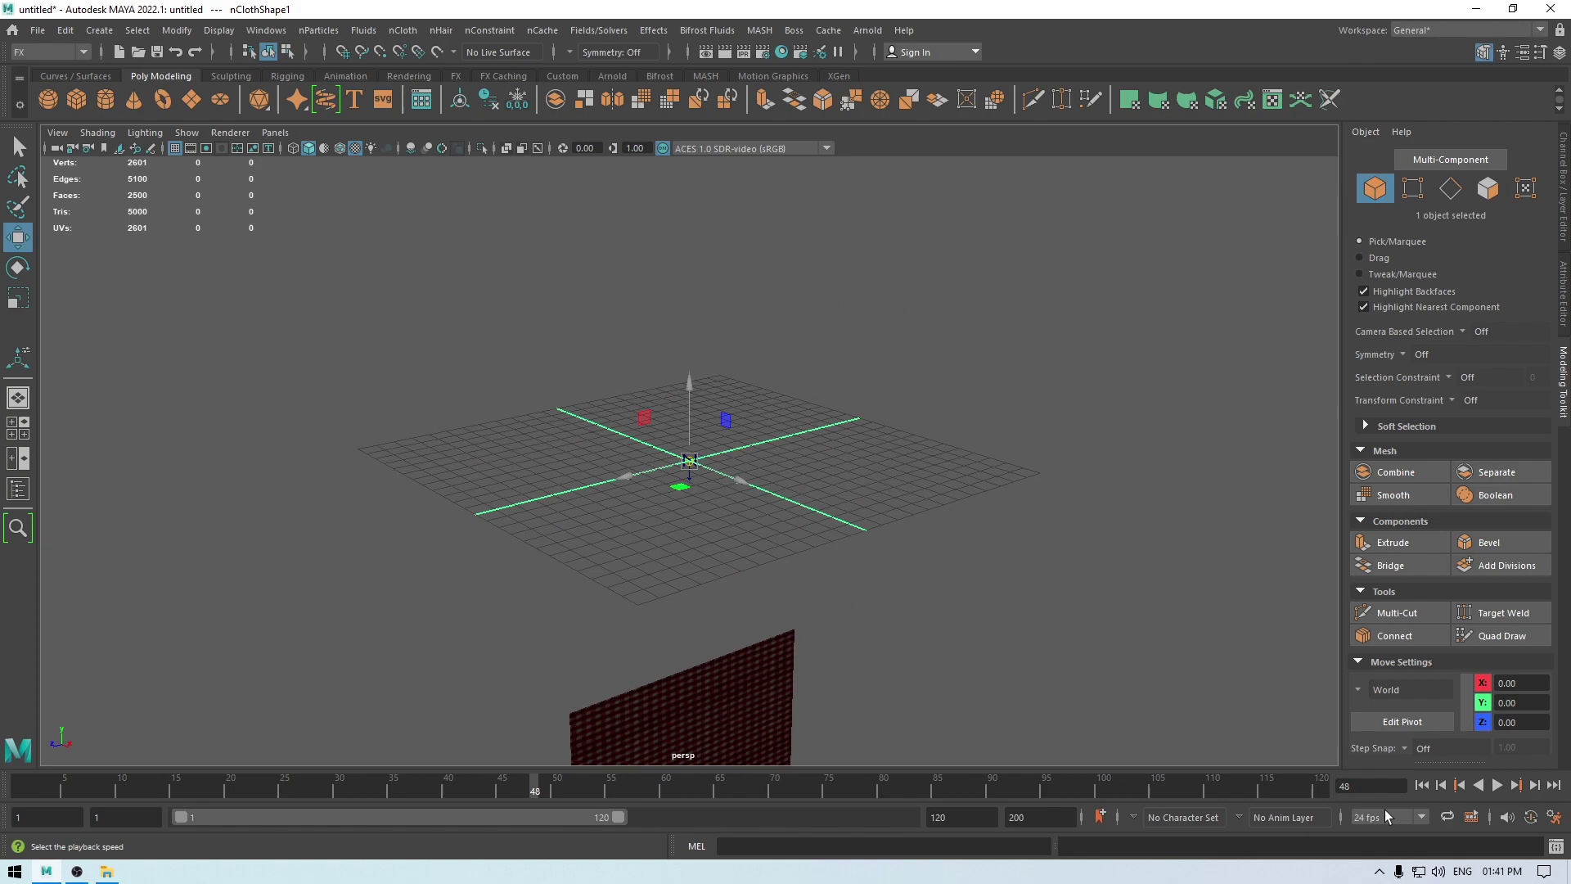
click(1422, 786)
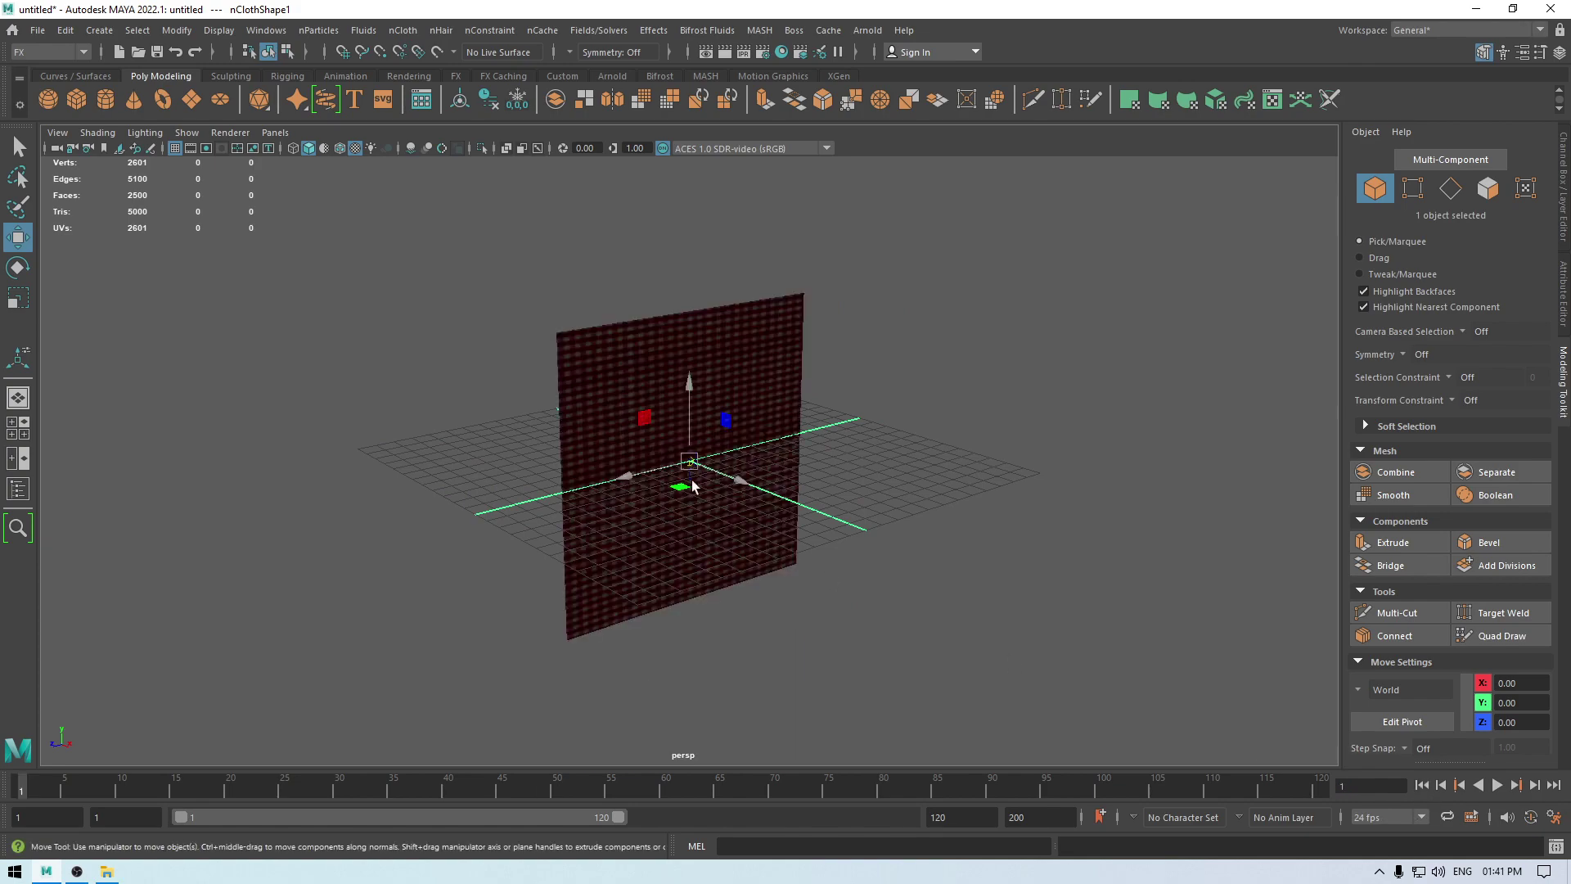
Step: Put the cloth plane in vertex selection mode and view it face-on in the orthographic side view
right_click(605, 335)
right_drag(605, 336, 516, 311)
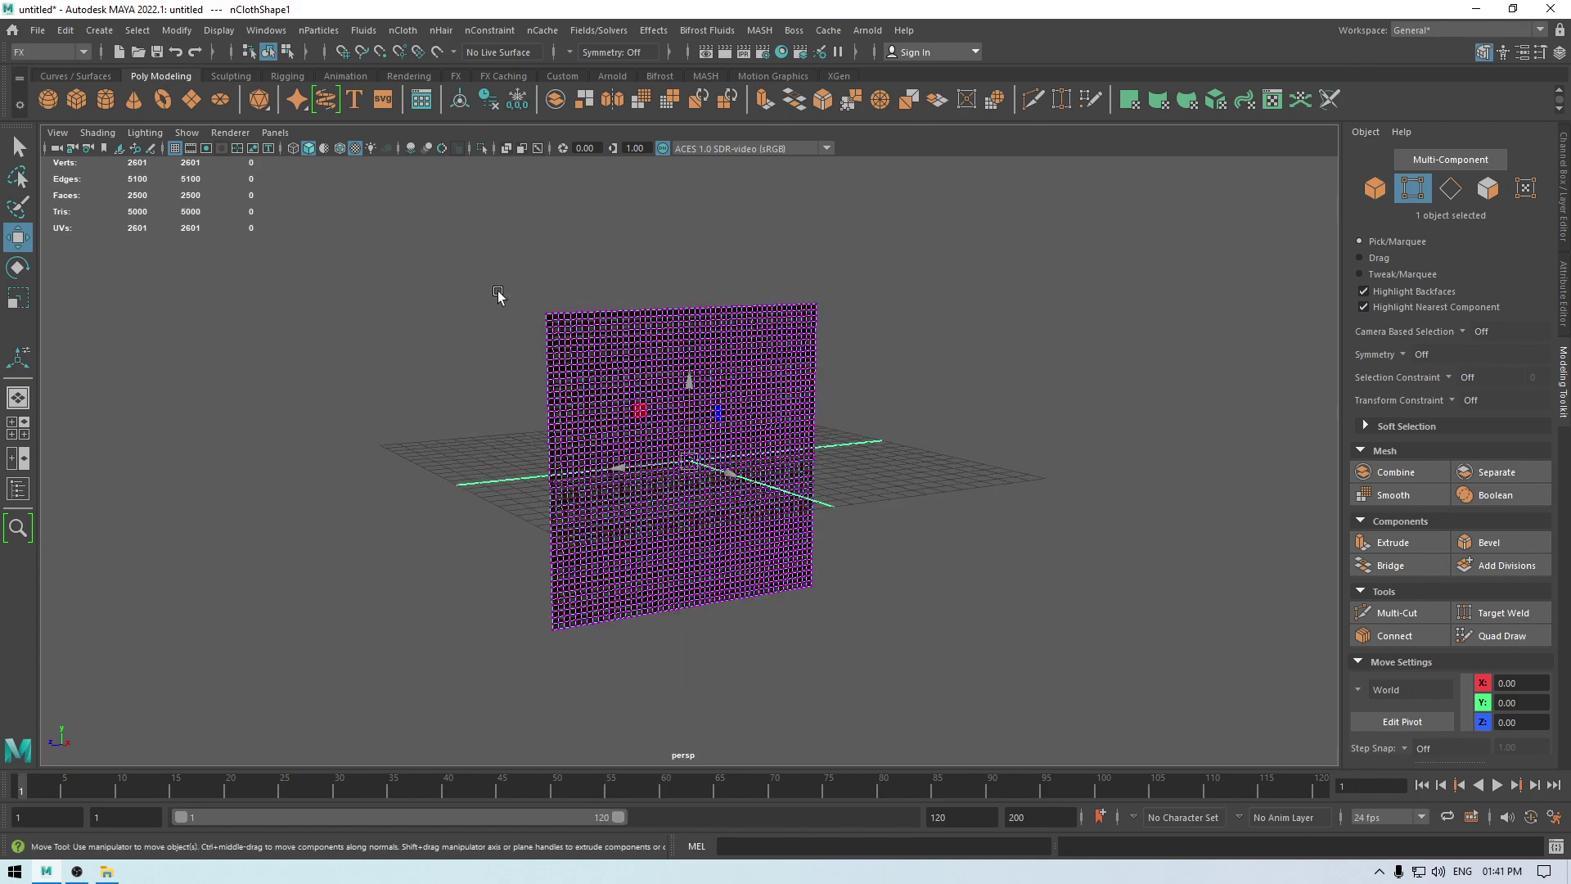
alt+drag(512, 287, 459, 285)
scroll(488, 276, up, 3)
alt+middle_drag(458, 286, 478, 340)
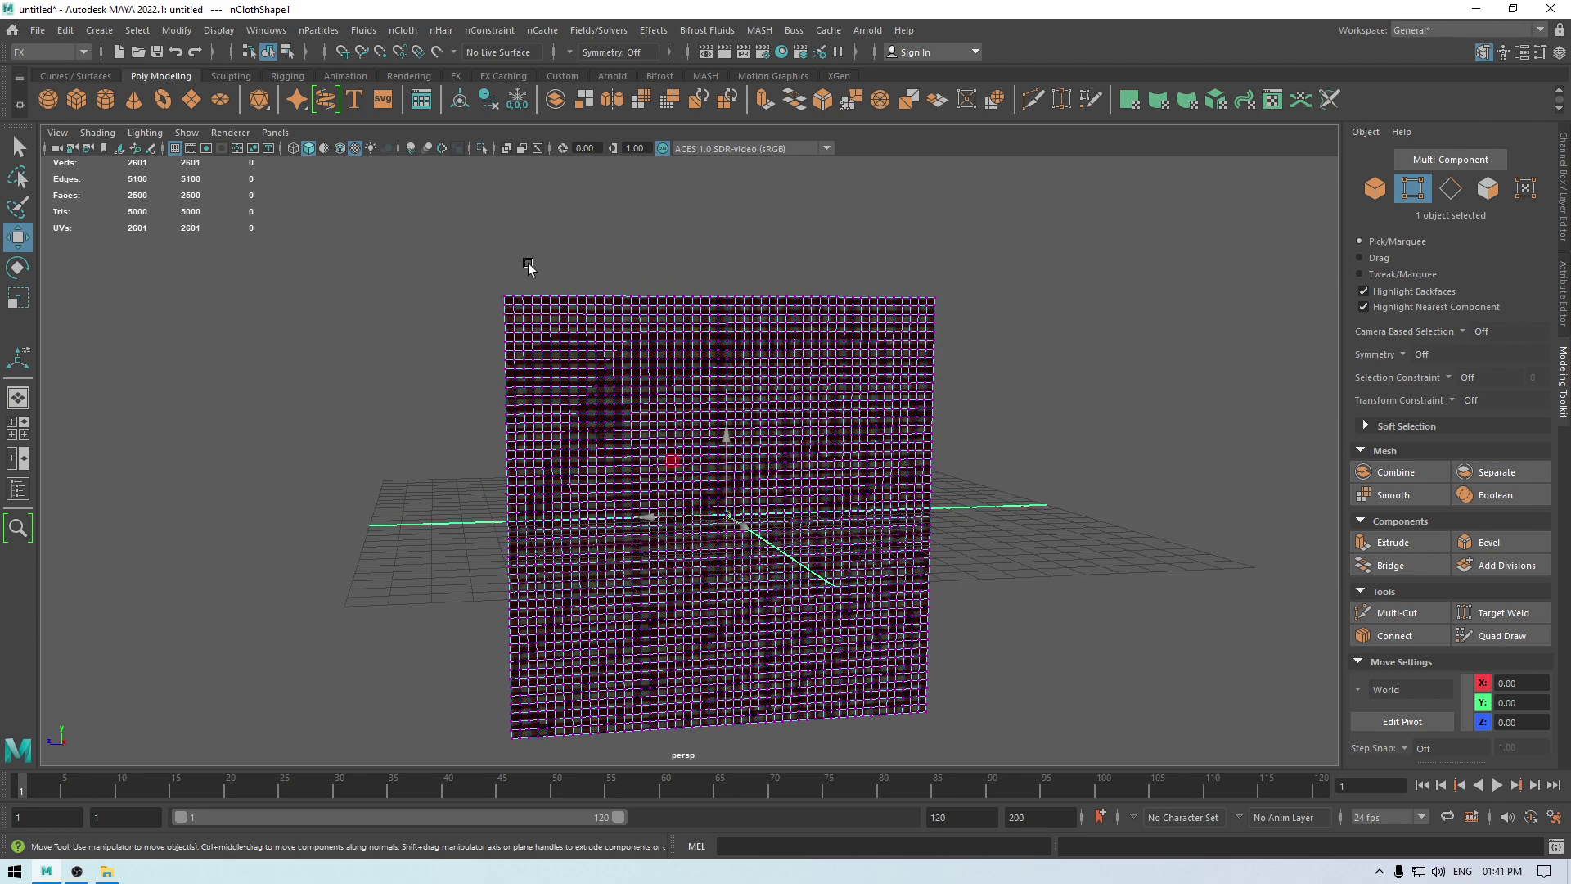
scroll(708, 503, down, 2)
mouse_move(704, 494)
alt+mouse_down()
mouse_move(723, 487)
mouse_move(678, 493)
alt+mouse_up()
key(space)
drag(617, 375, 701, 391)
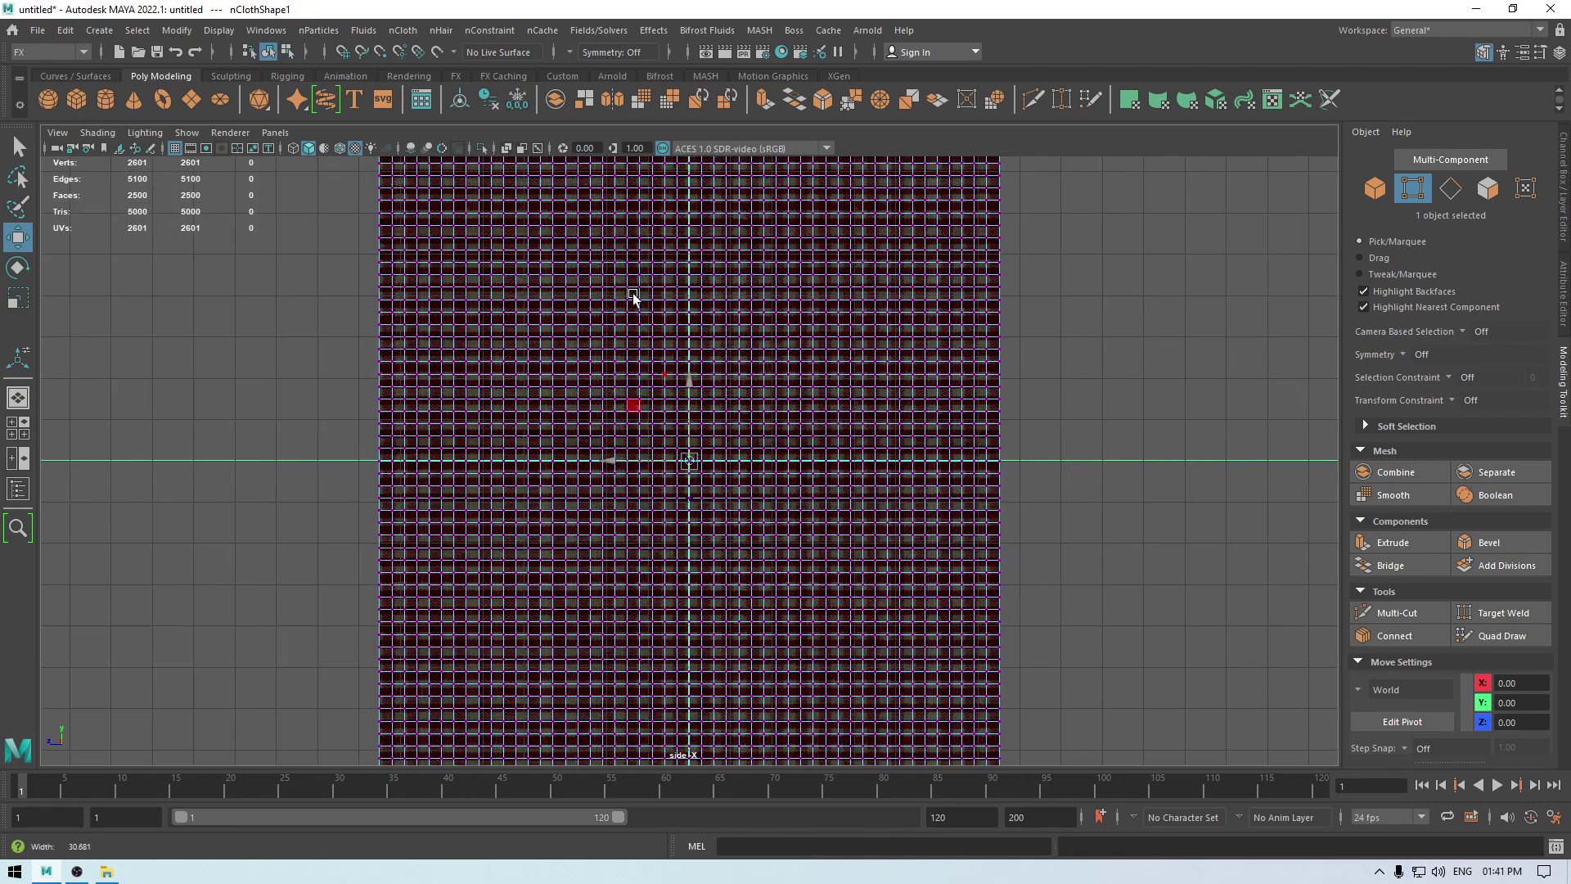
Step: Select the four corner vertices of the cloth plane and return to the perspective view
drag(382, 209, 1033, 241)
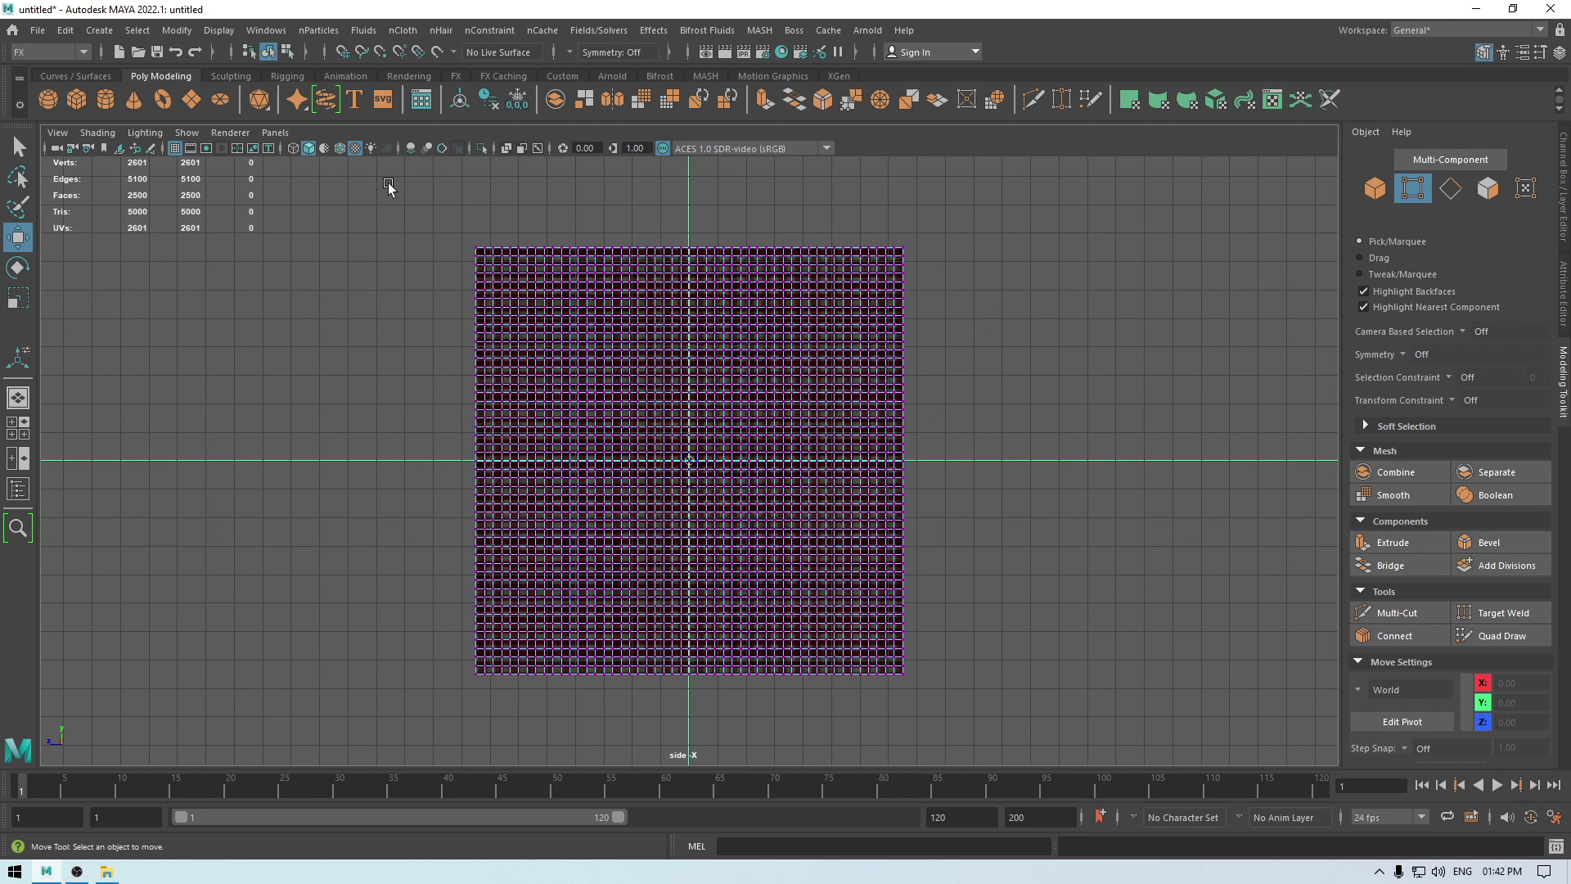
drag(423, 194, 486, 256)
scroll(414, 275, up, 2)
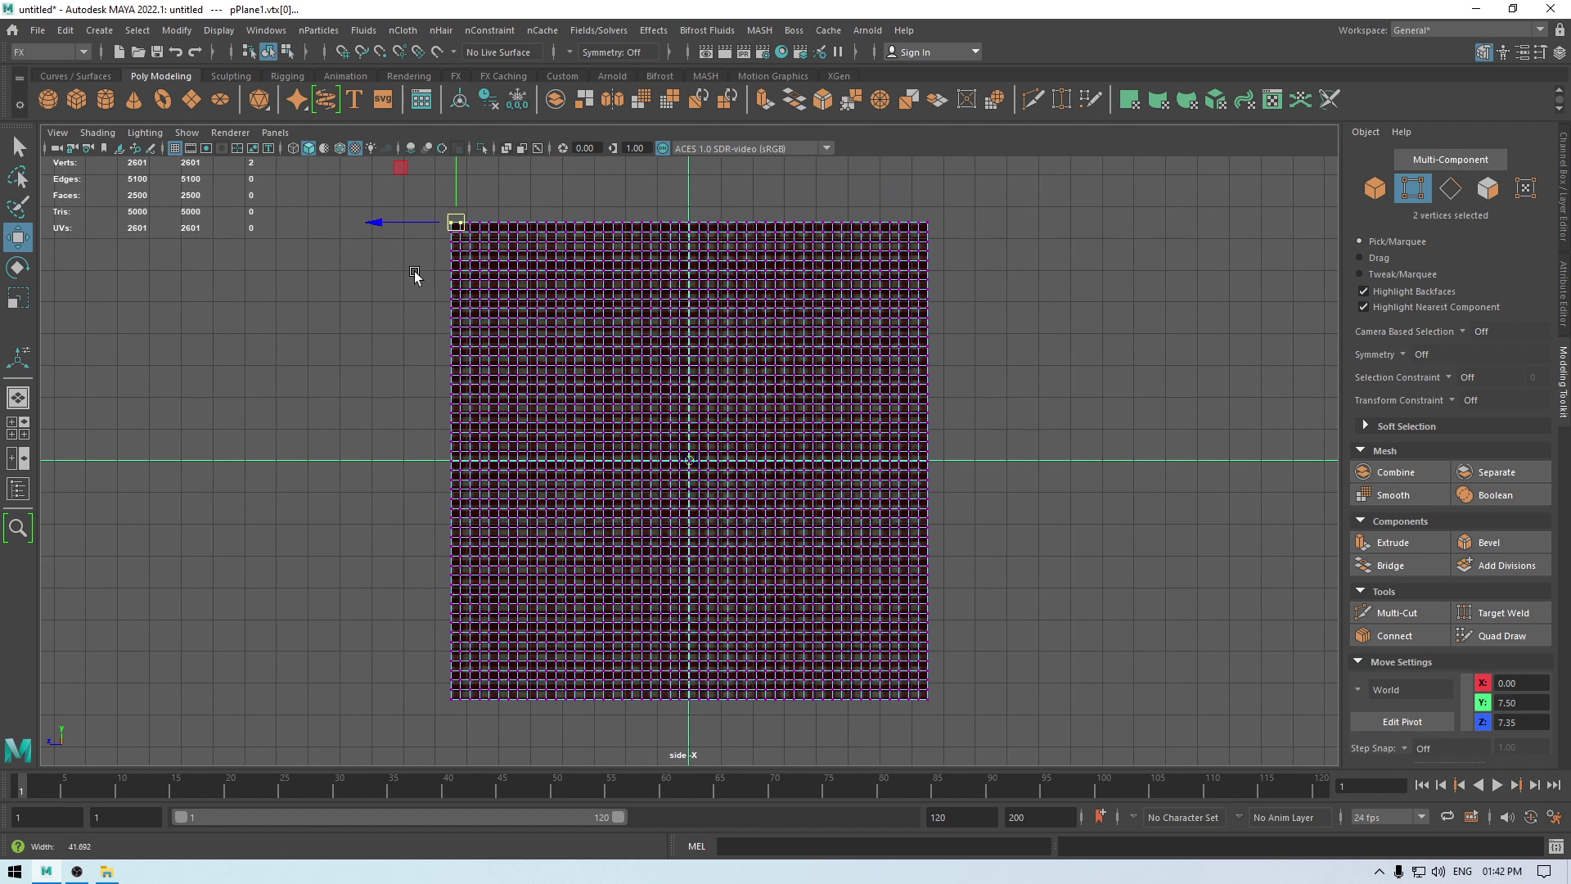
click(409, 246)
click(442, 222)
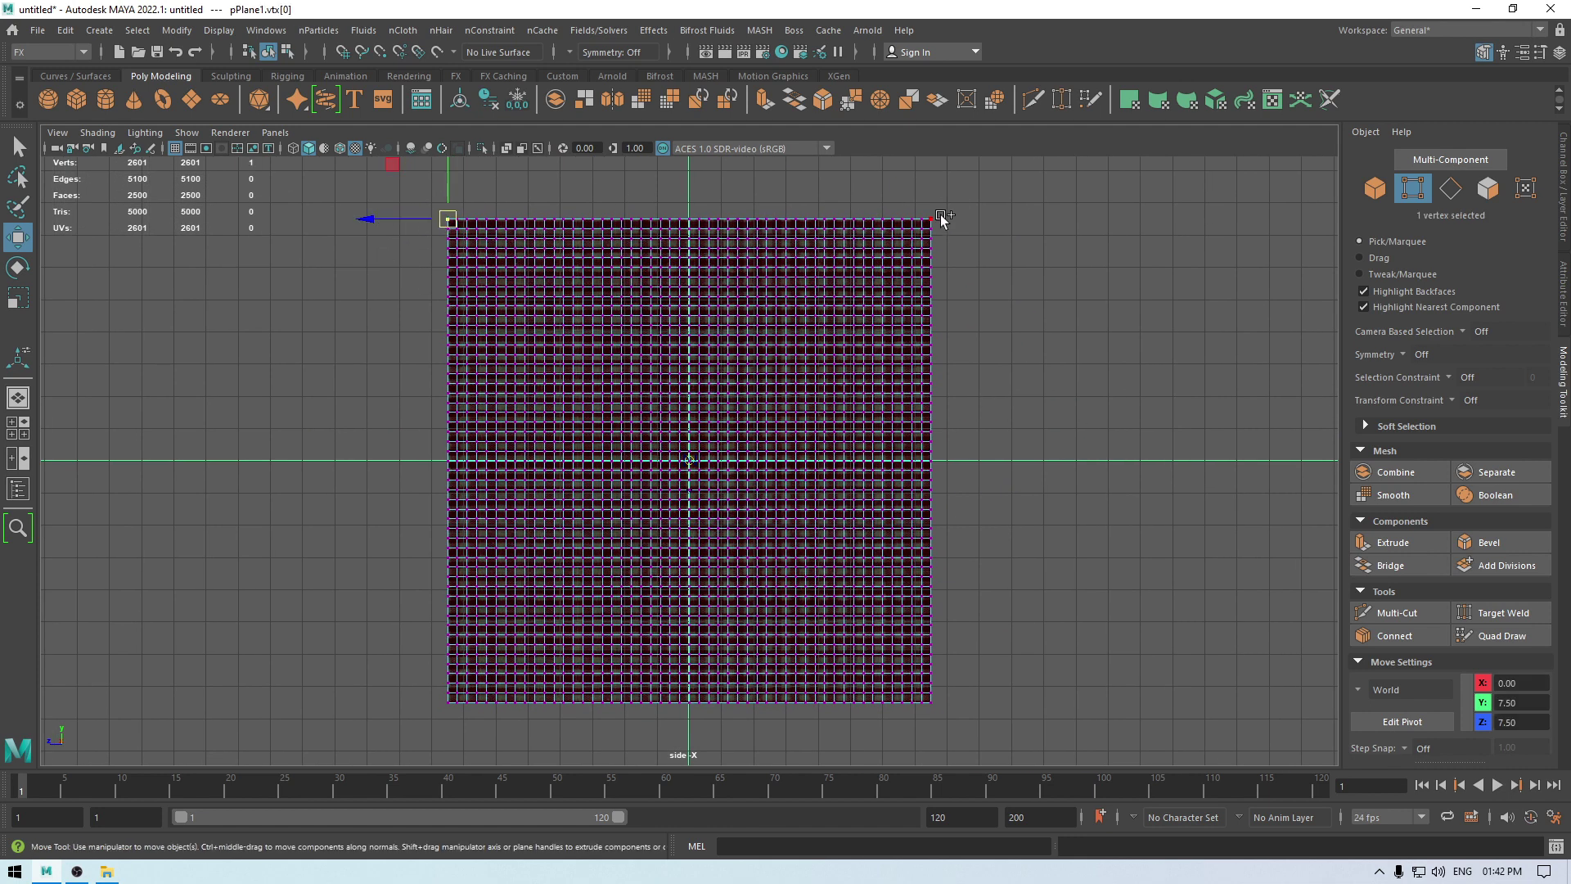
shift+click(940, 216)
alt+middle_drag(1011, 376, 1044, 188)
shift+click(969, 524)
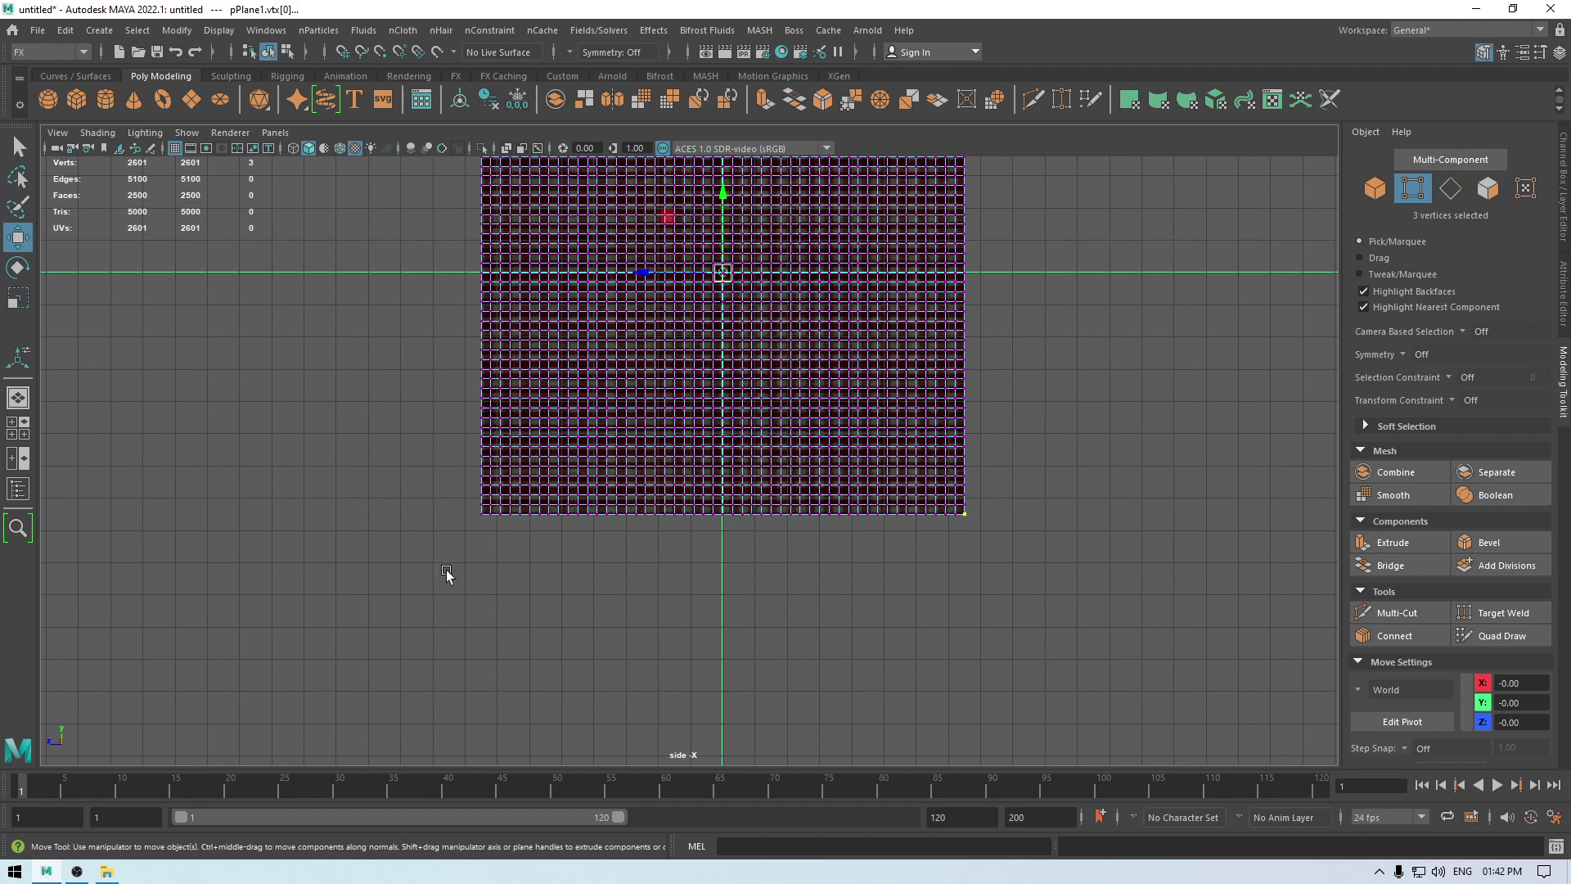
shift+click(481, 516)
alt+drag(498, 525, 521, 336)
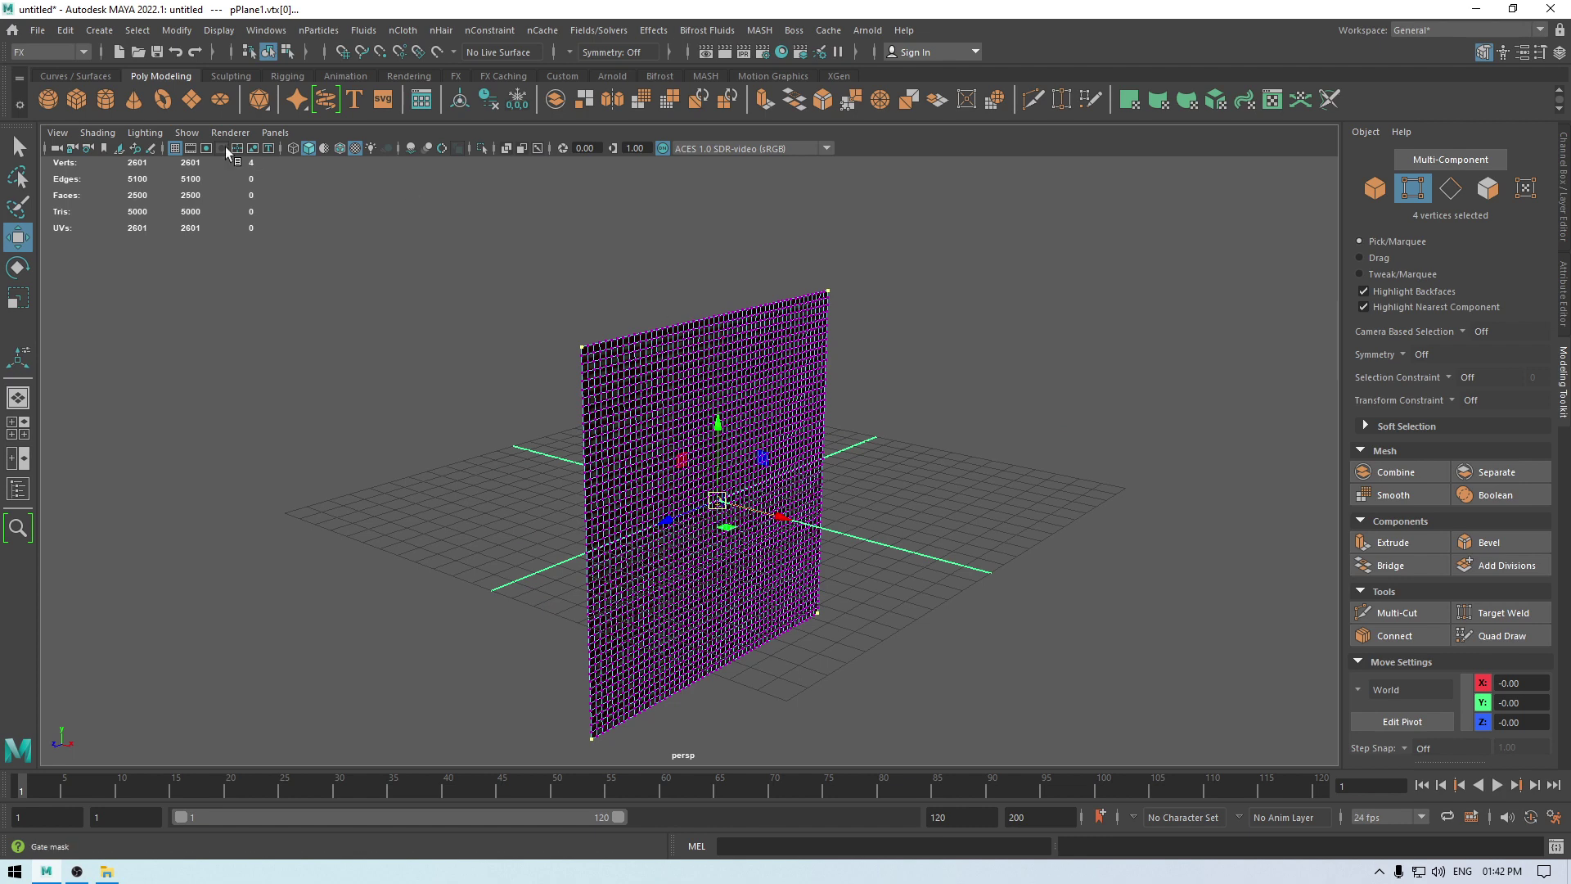
Step: Pin the four selected corner vertices with a Transform Constraint and return to object selection mode
click(489, 31)
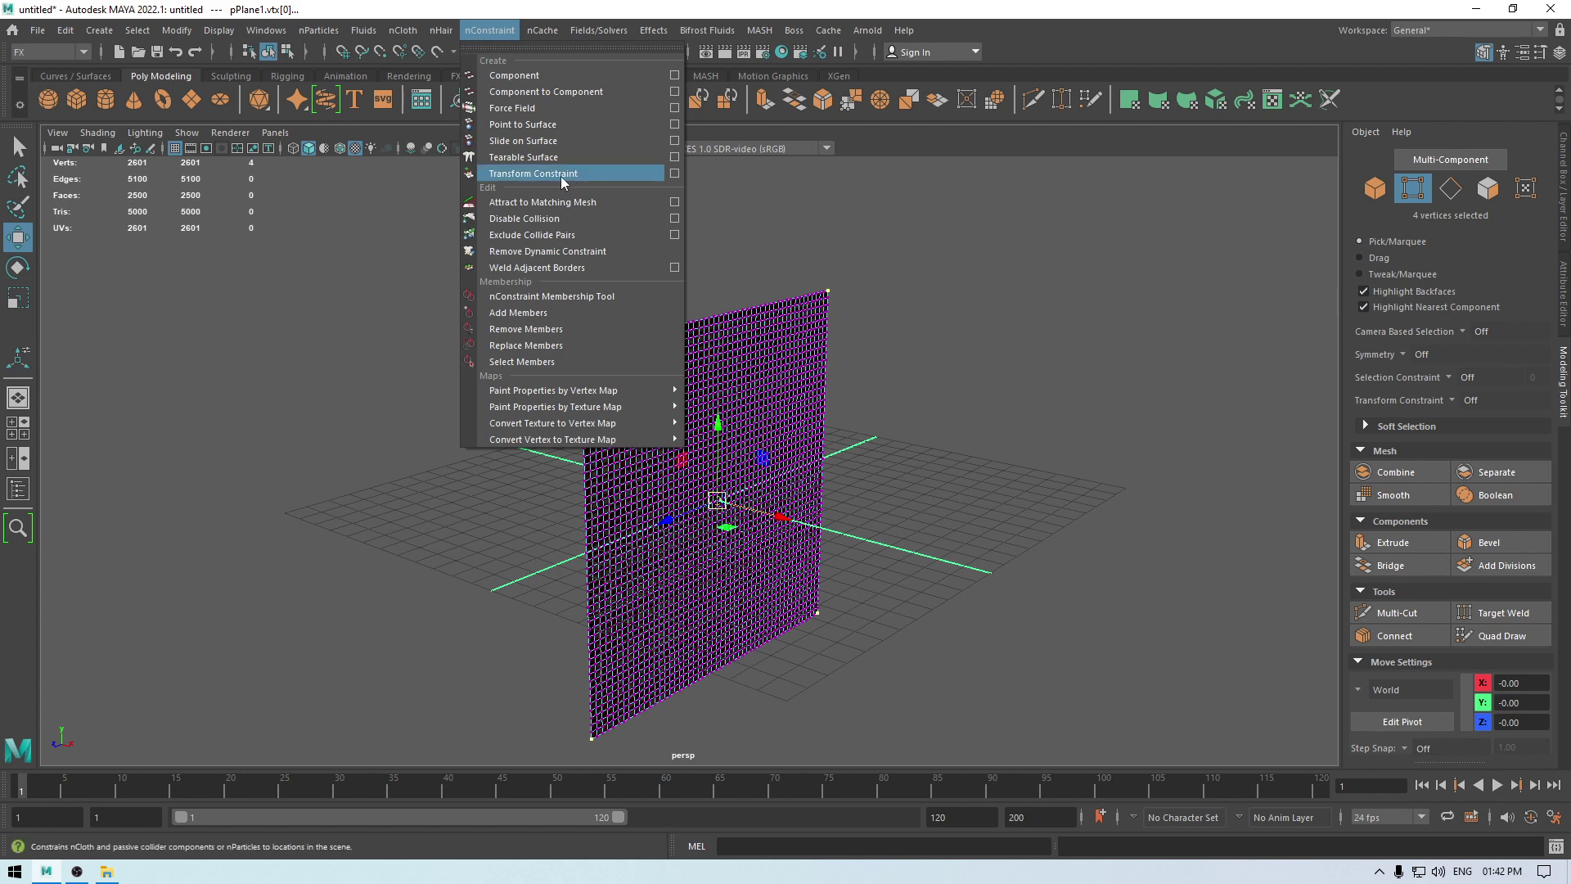
click(533, 173)
right_drag(886, 296, 960, 285)
click(1163, 501)
Step: Play the simulation of the corner-pinned cloth, inspect its draping from several angles, stop and return to the first frame
click(1494, 786)
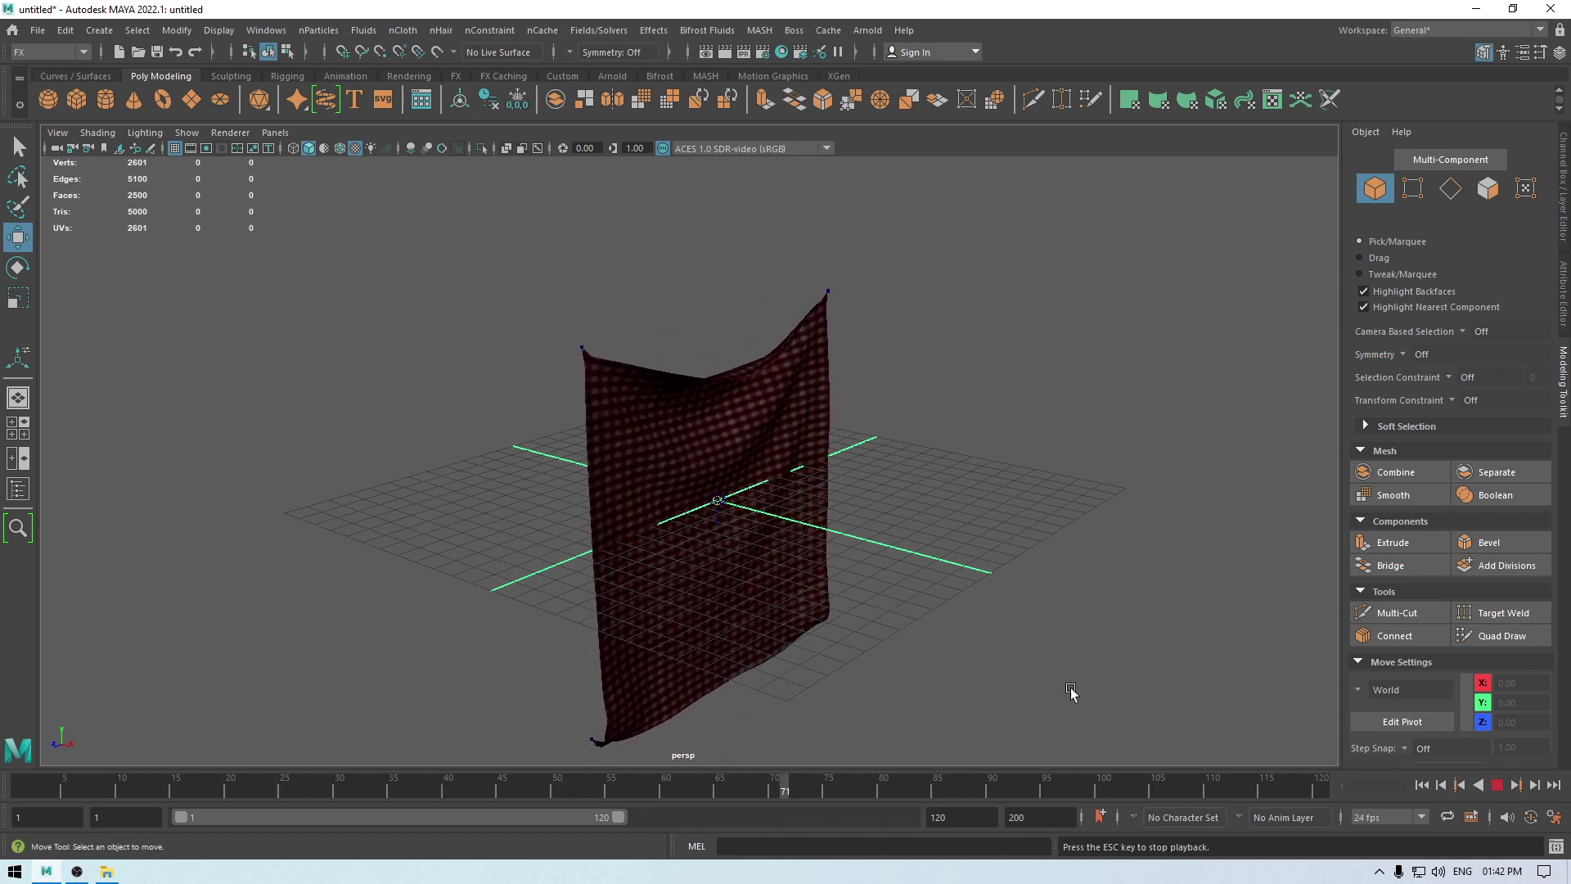
alt+drag(882, 631, 813, 585)
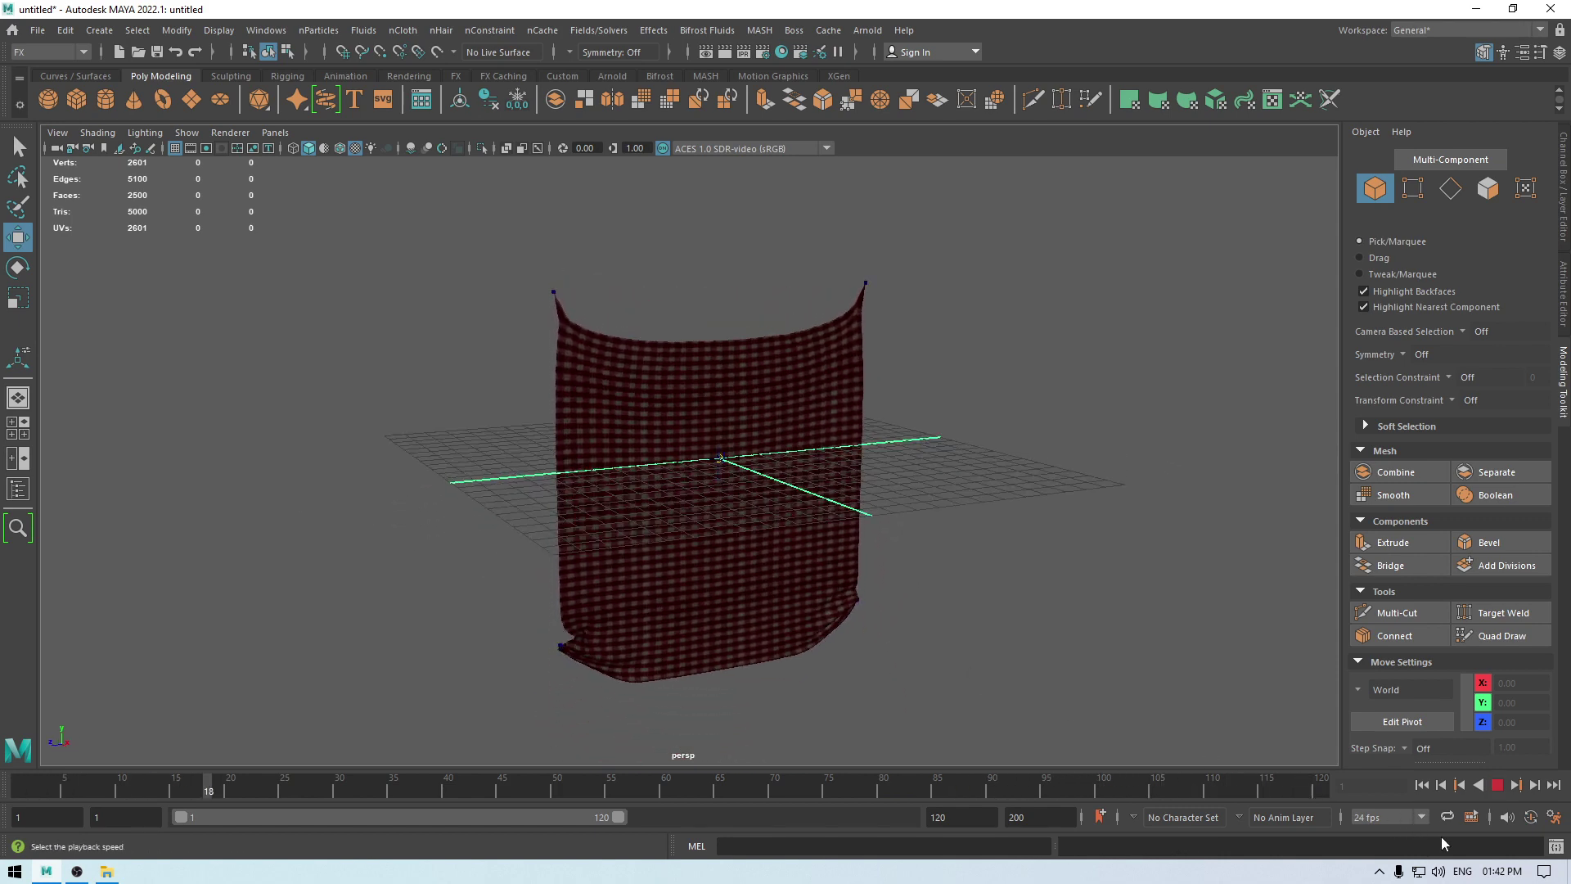
click(1499, 790)
alt+drag(634, 569, 819, 536)
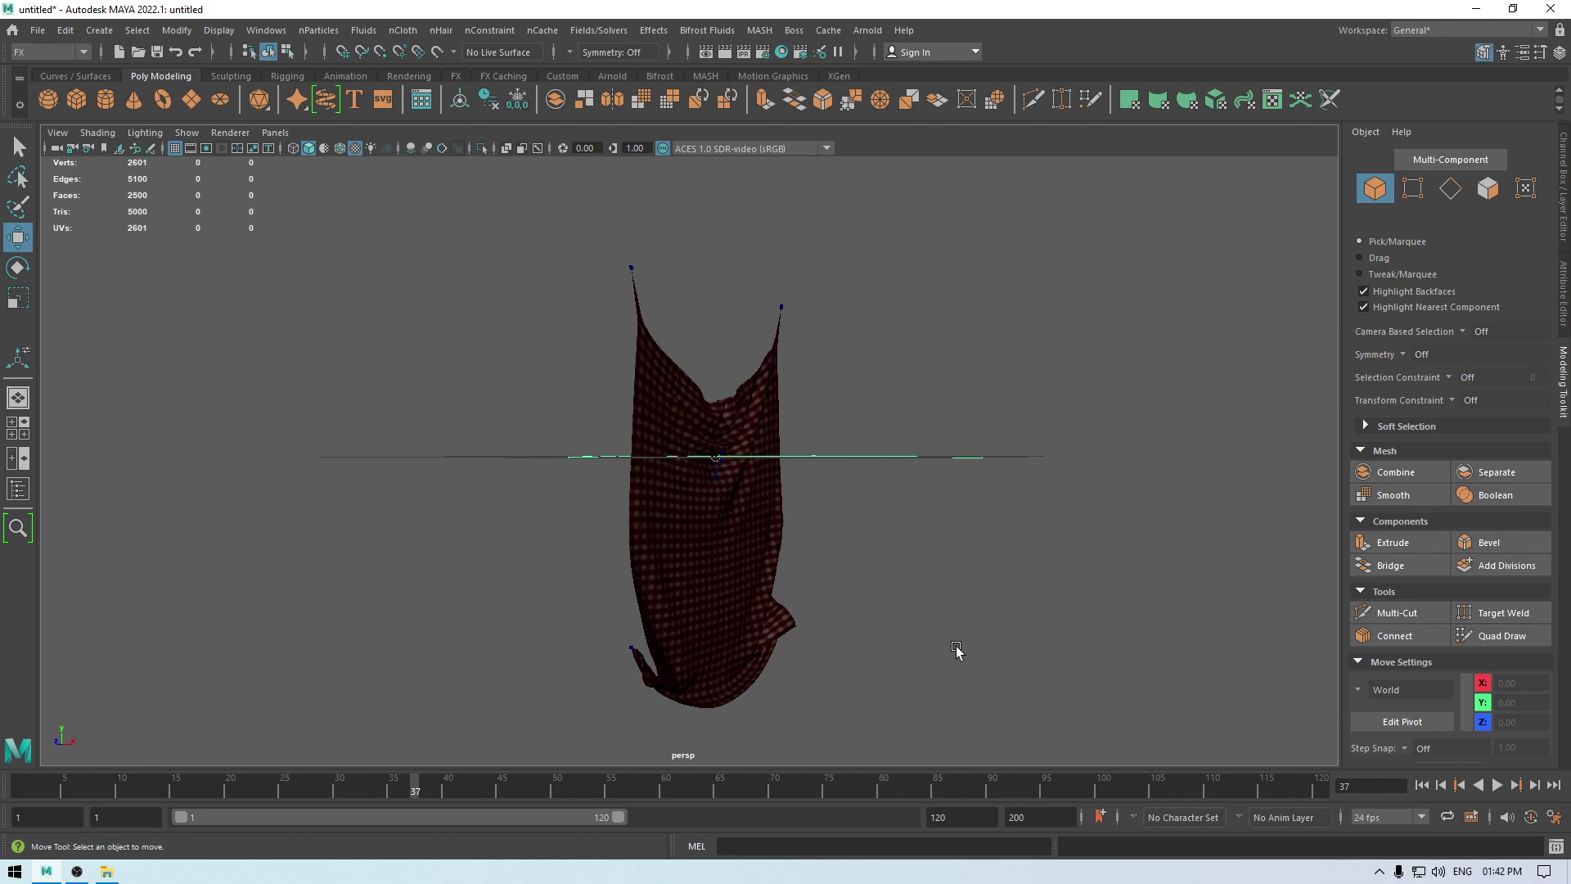
click(1422, 785)
alt+drag(747, 488, 568, 431)
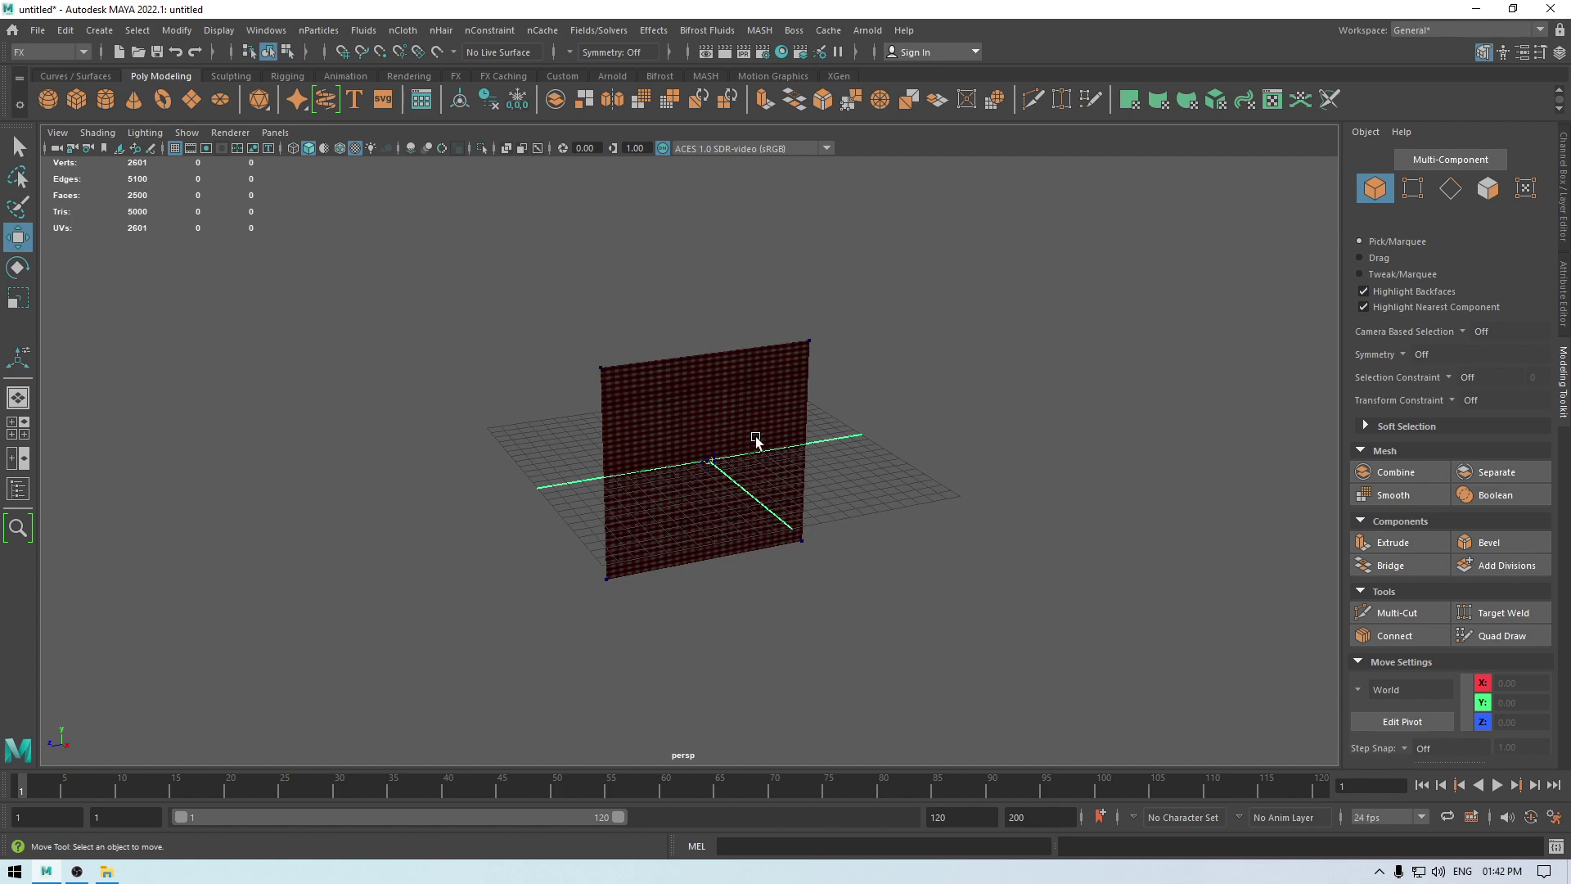
Step: View the cloth plane face-on in the side view and put it in vertex selection mode
key(space)
drag(895, 438, 950, 438)
alt+middle_drag(721, 462, 653, 602)
scroll(639, 601, up, 2)
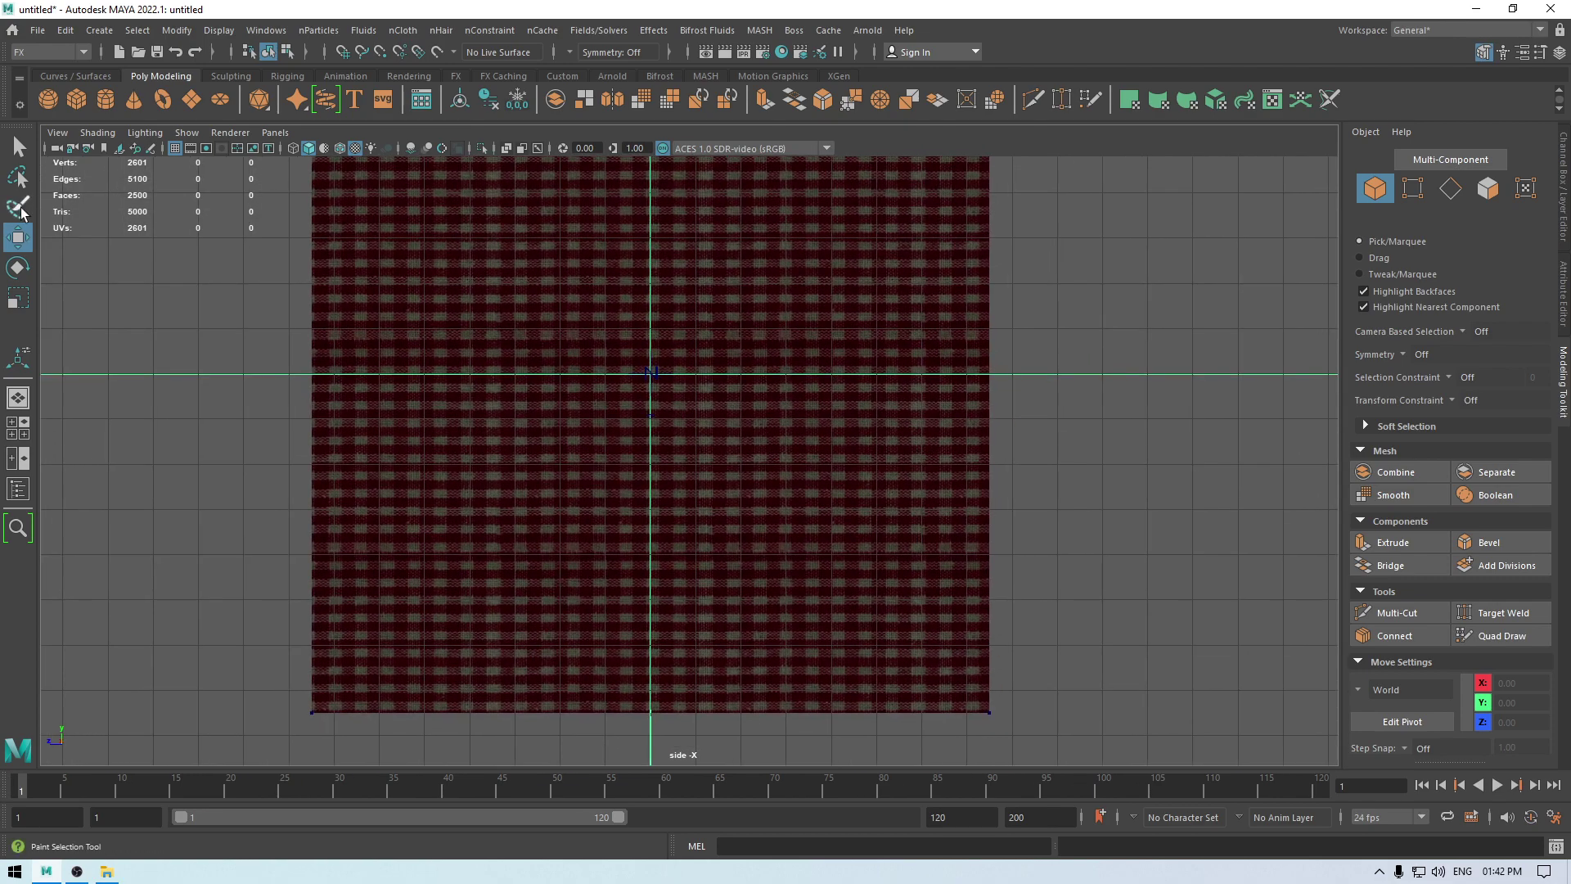
click(21, 210)
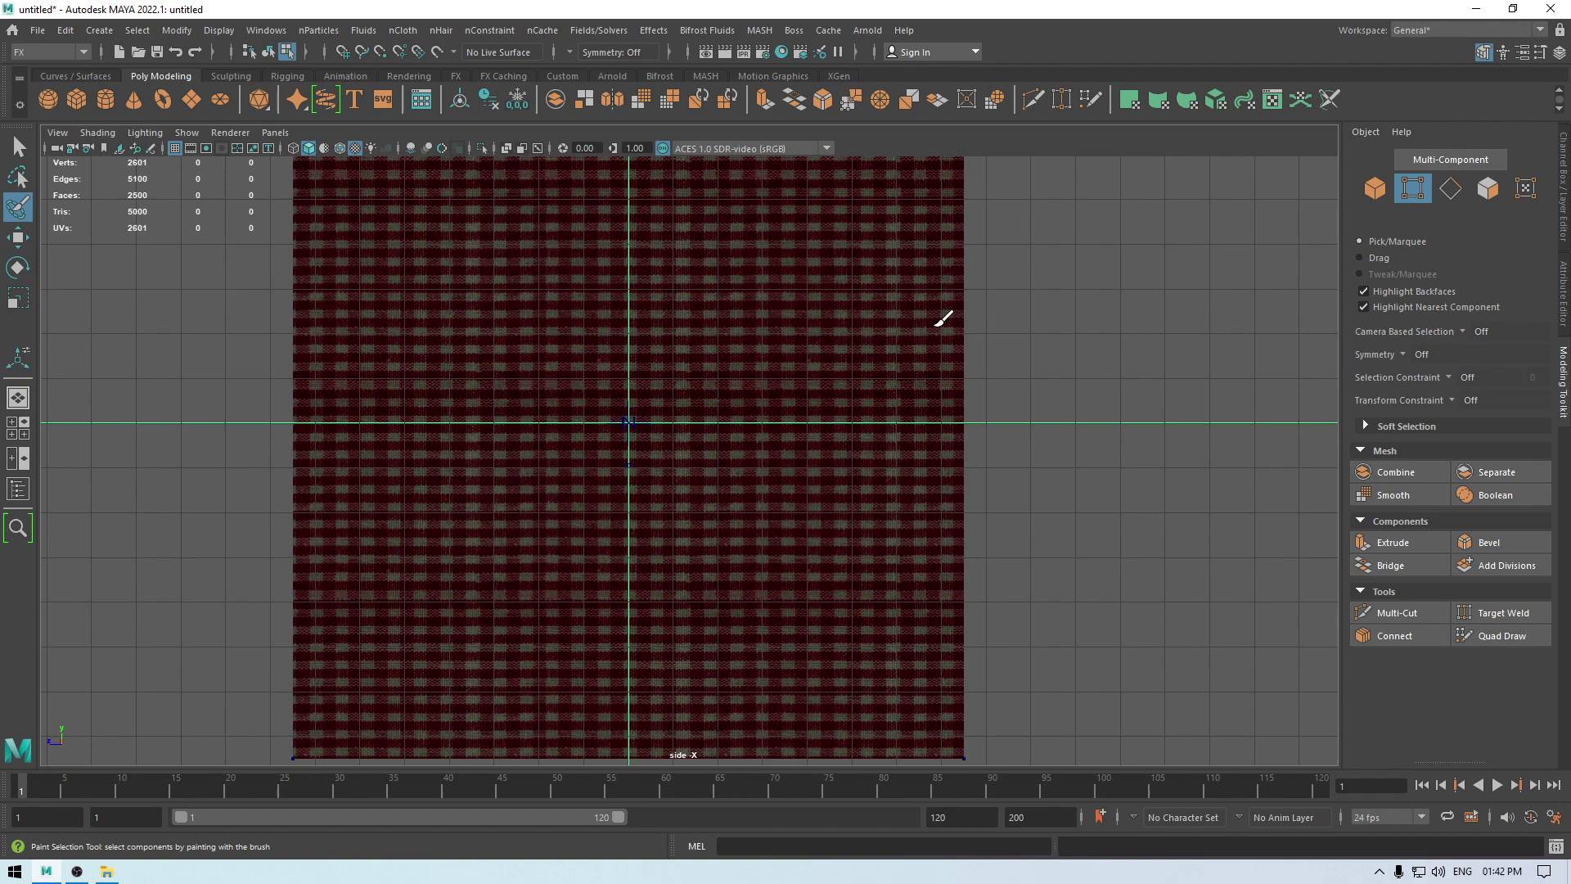
key(w)
right_drag(714, 301, 632, 291)
alt+middle_drag(629, 383, 715, 361)
alt+right_drag(581, 336, 594, 337)
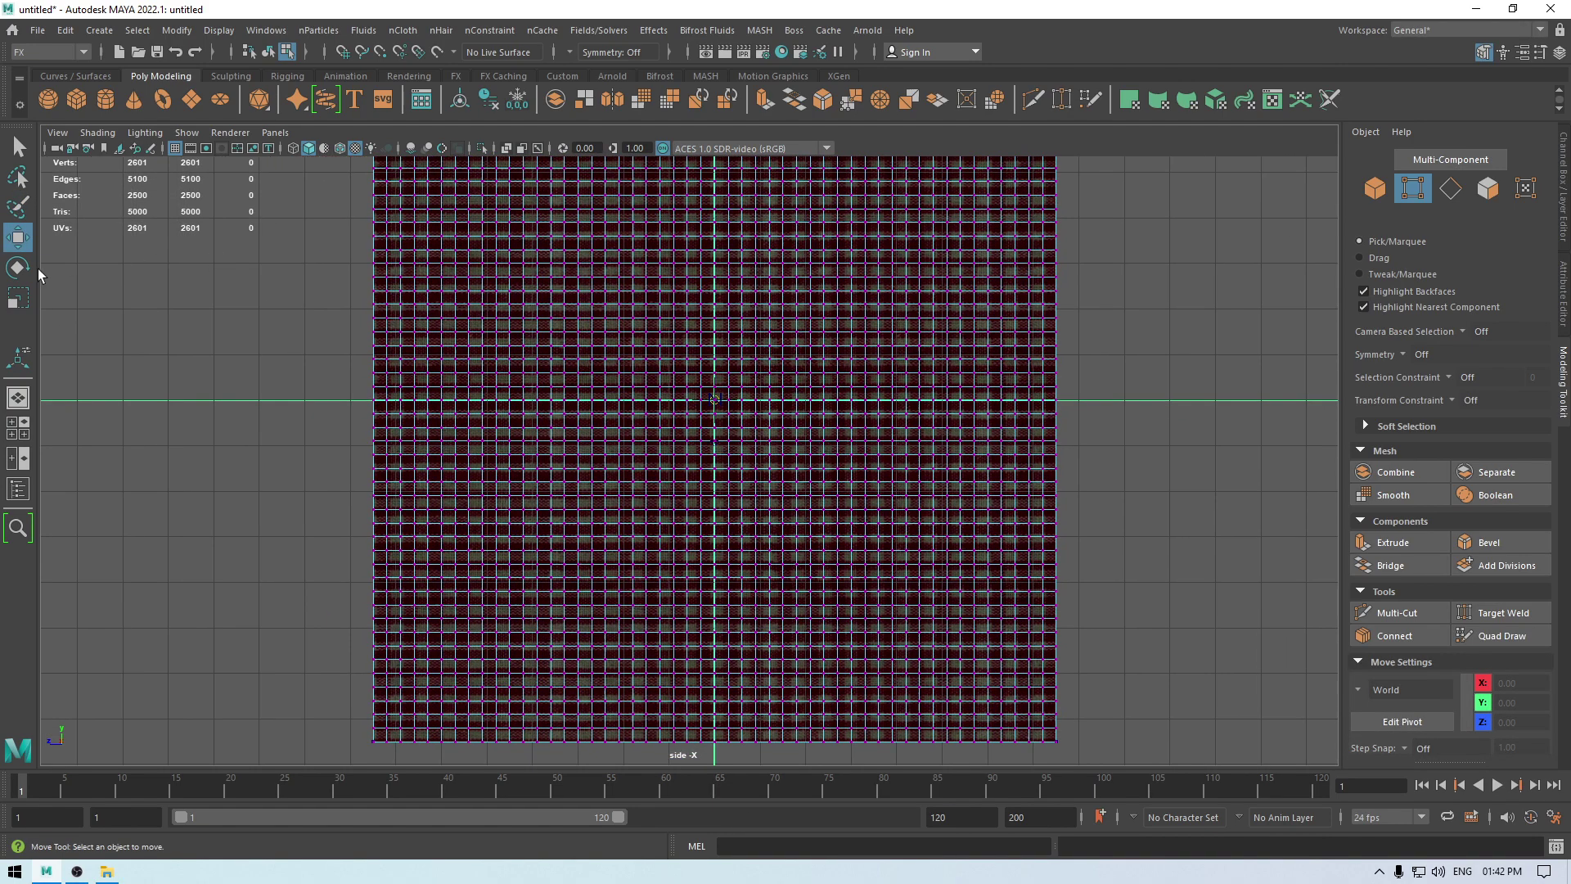
Step: Paint-select a cross-shaped patch of vertices at the centre of the cloth plane and return to the perspective view
click(18, 206)
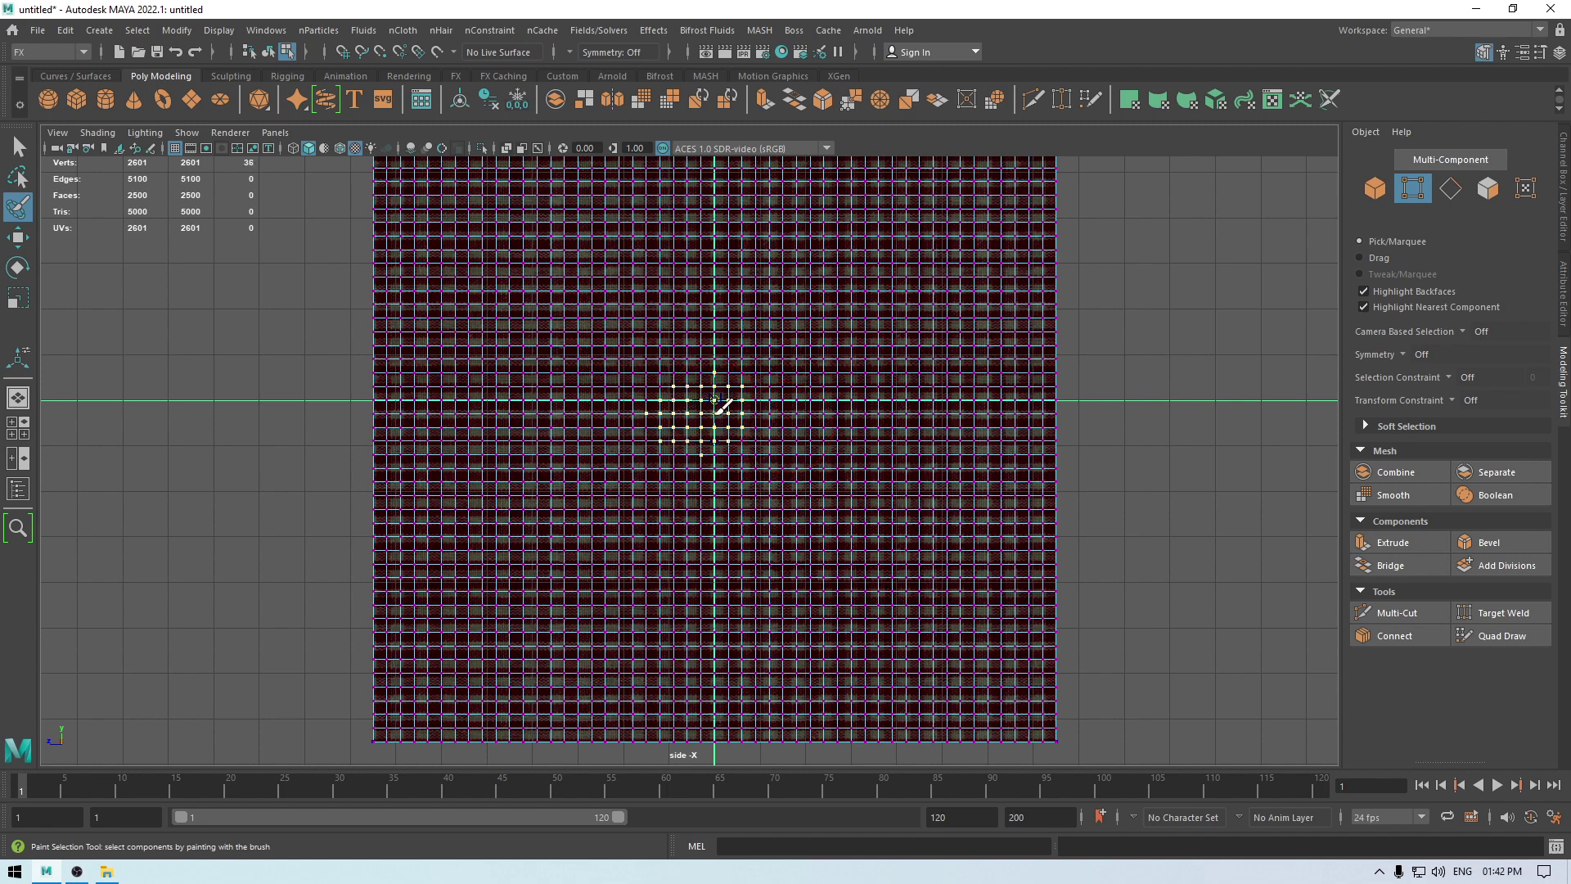
mouse_move(746, 415)
mouse_down()
mouse_move(716, 451)
mouse_move(791, 404)
mouse_up()
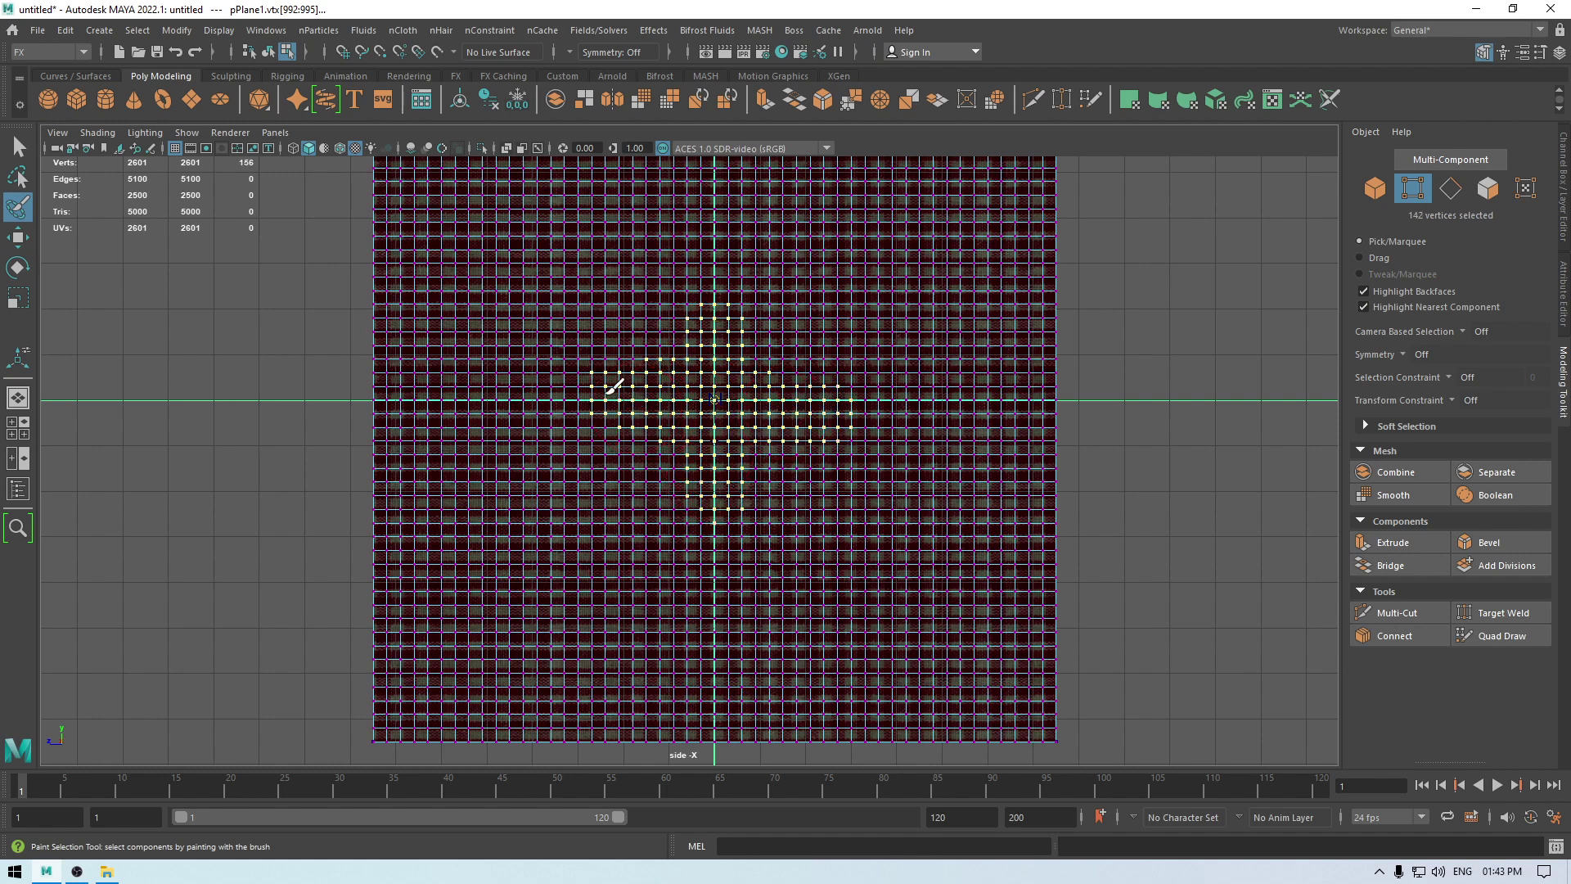
drag(612, 388, 667, 370)
key(space)
drag(725, 434, 753, 402)
alt+right_drag(753, 402, 822, 691)
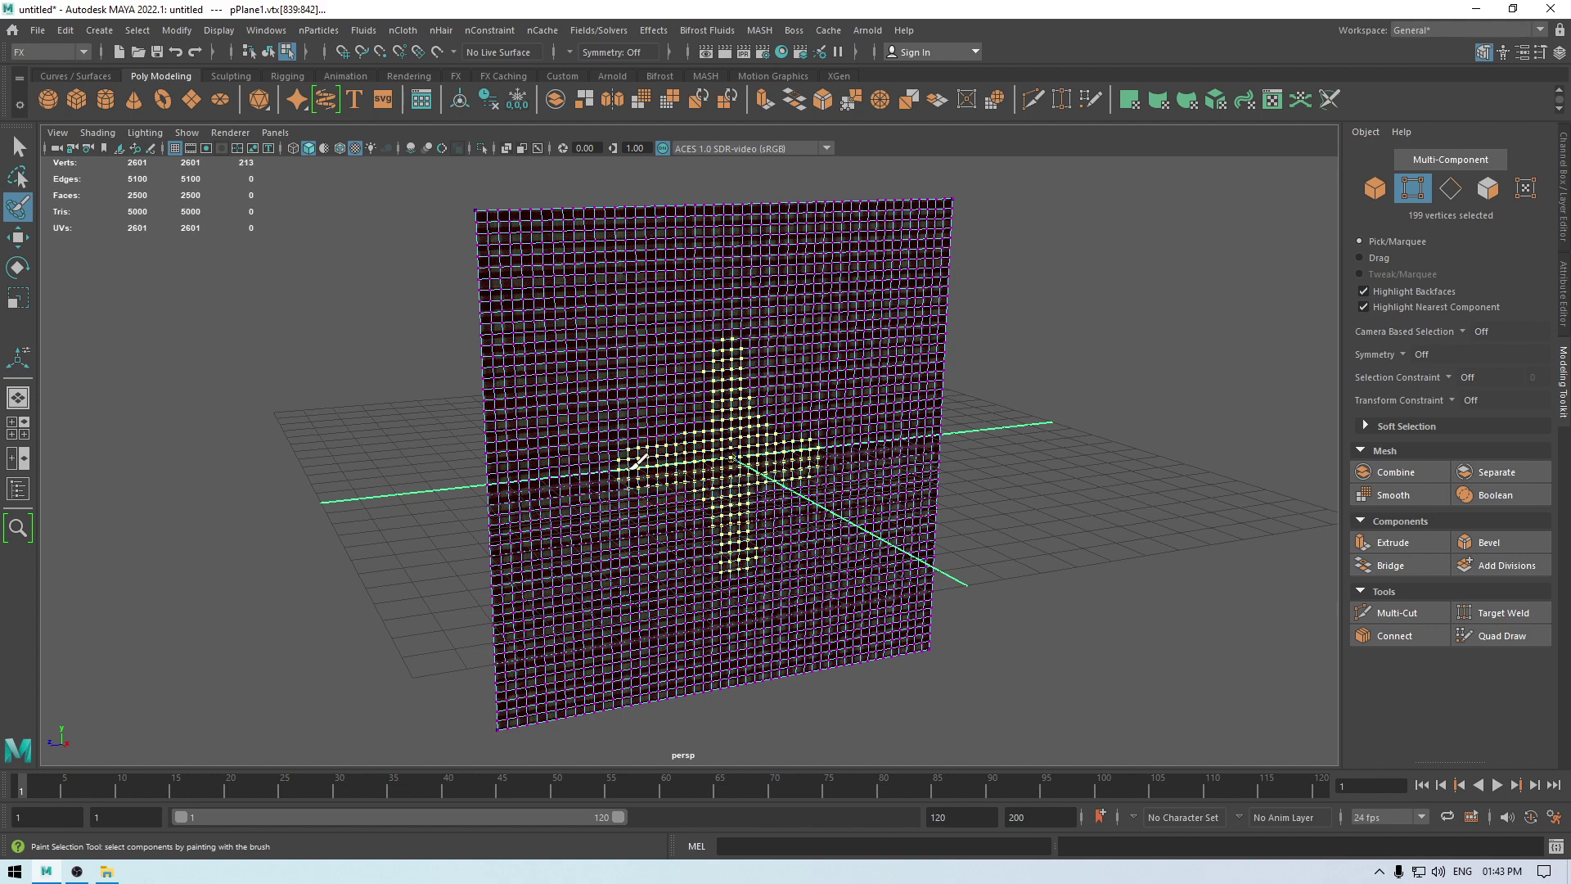
Step: Extend the painted vertex selection along the arms and between the arms of the central cross
mouse_move(636, 462)
mouse_down()
mouse_move(790, 448)
mouse_move(743, 477)
mouse_up()
alt+right_drag(743, 477, 734, 440)
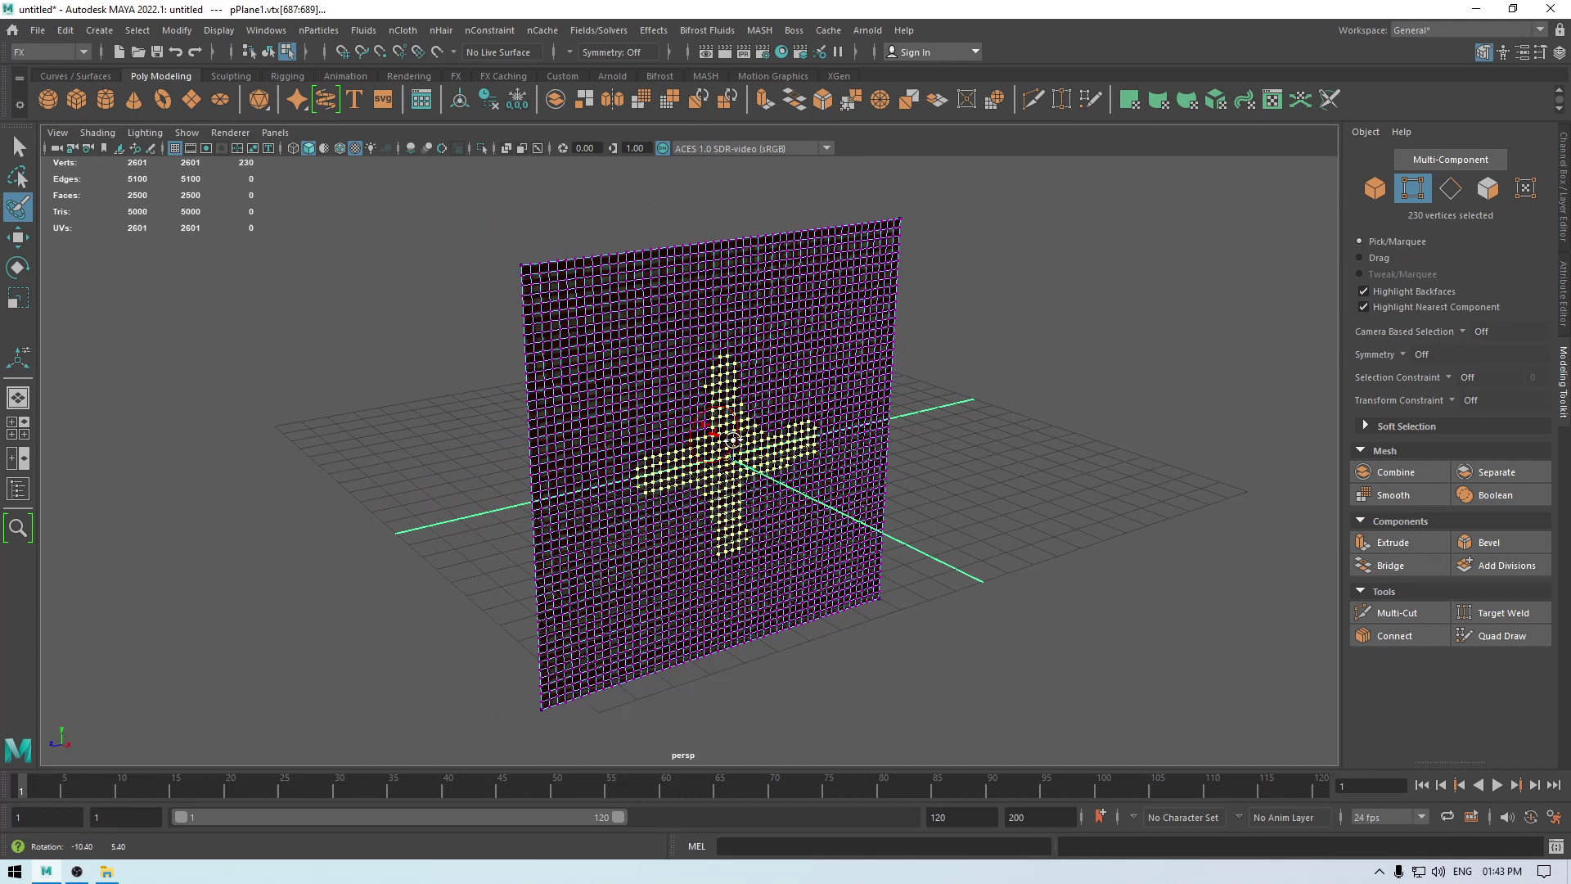
drag(815, 425, 807, 424)
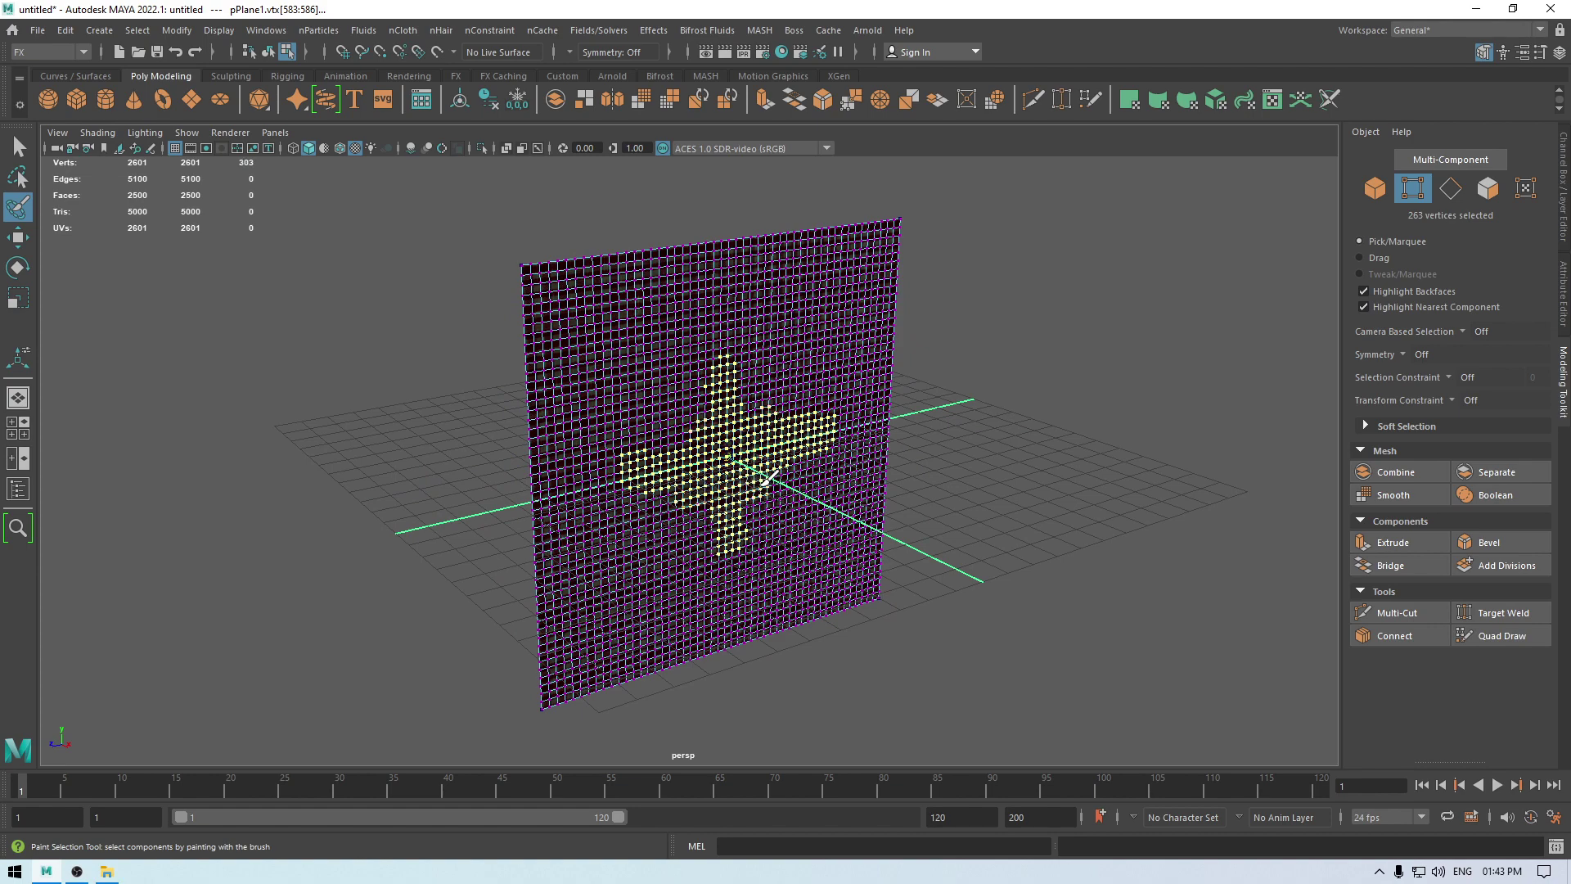
drag(762, 485, 785, 468)
alt+right_drag(786, 468, 722, 434)
Step: Apply a Tearable Surface constraint to the painted central vertices and clear the selection
key(w)
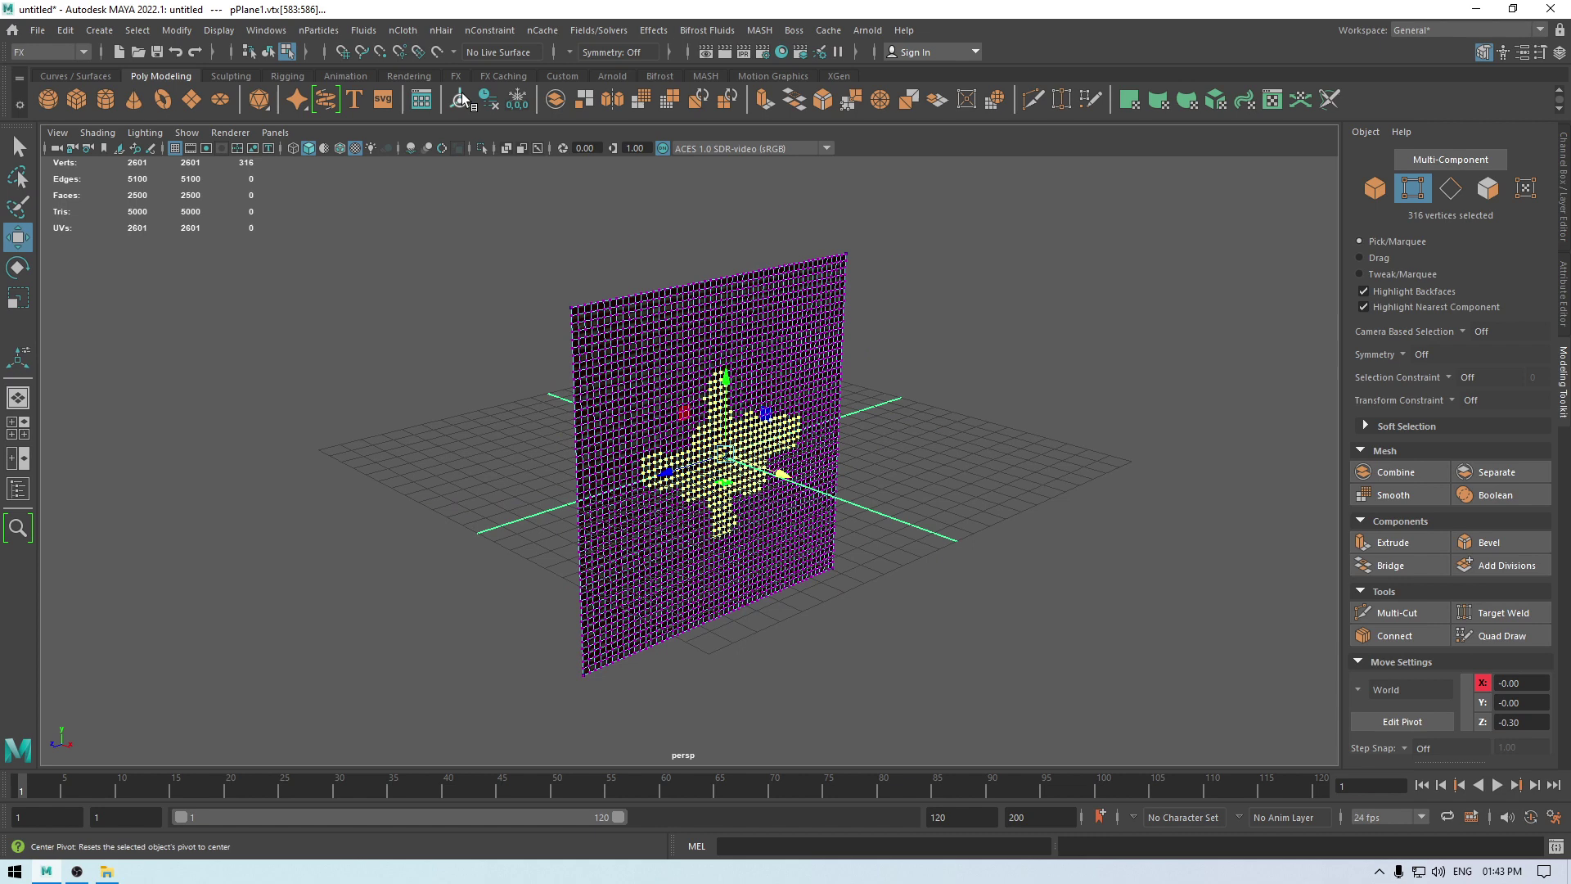
click(489, 30)
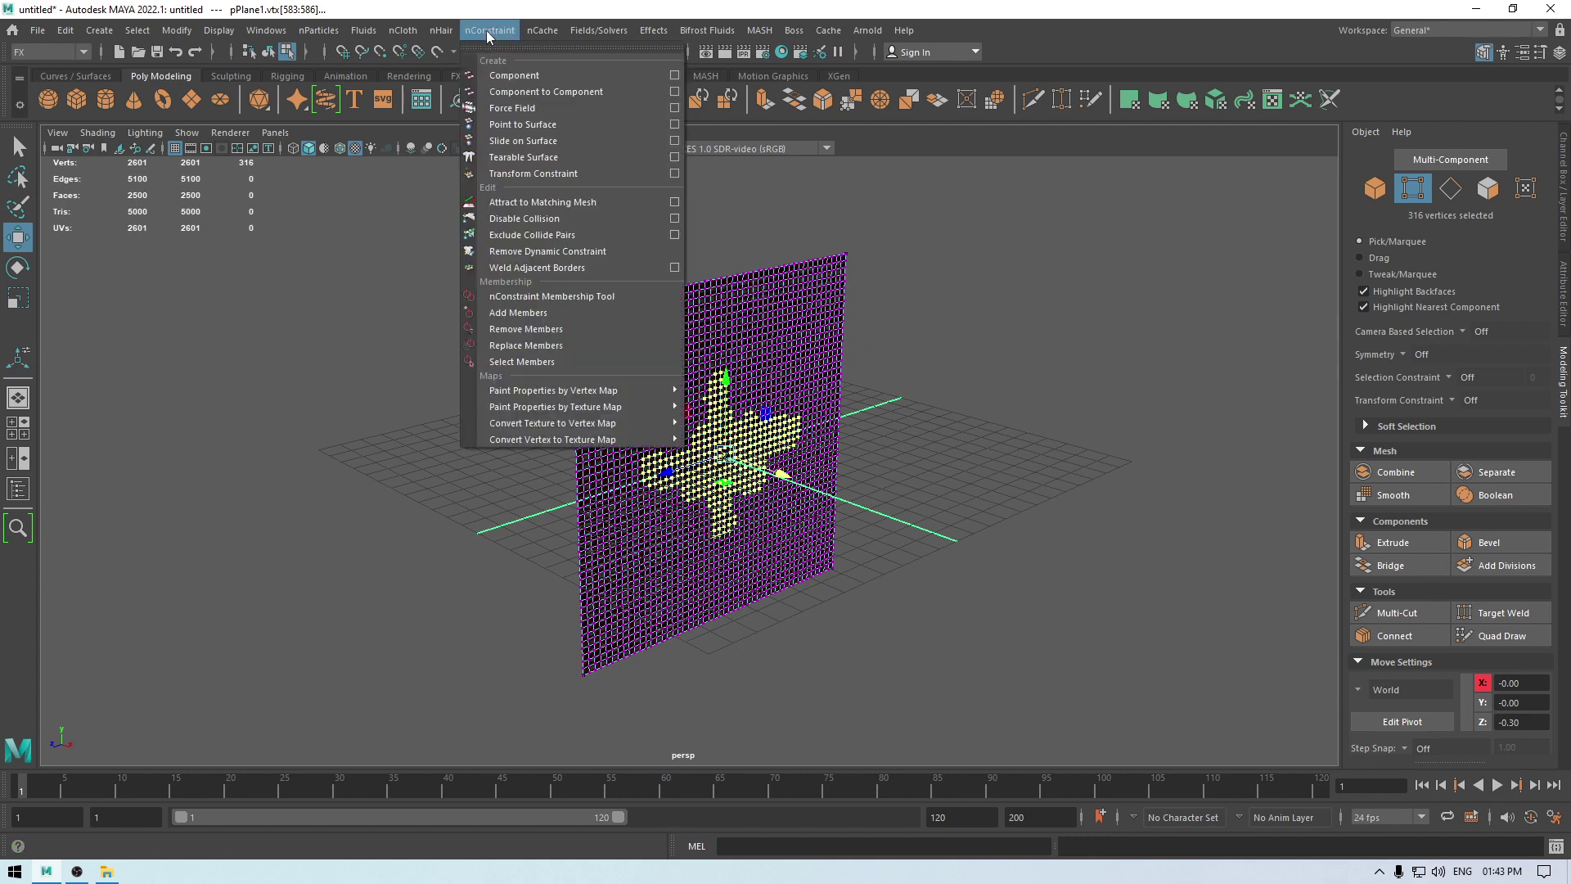
click(518, 157)
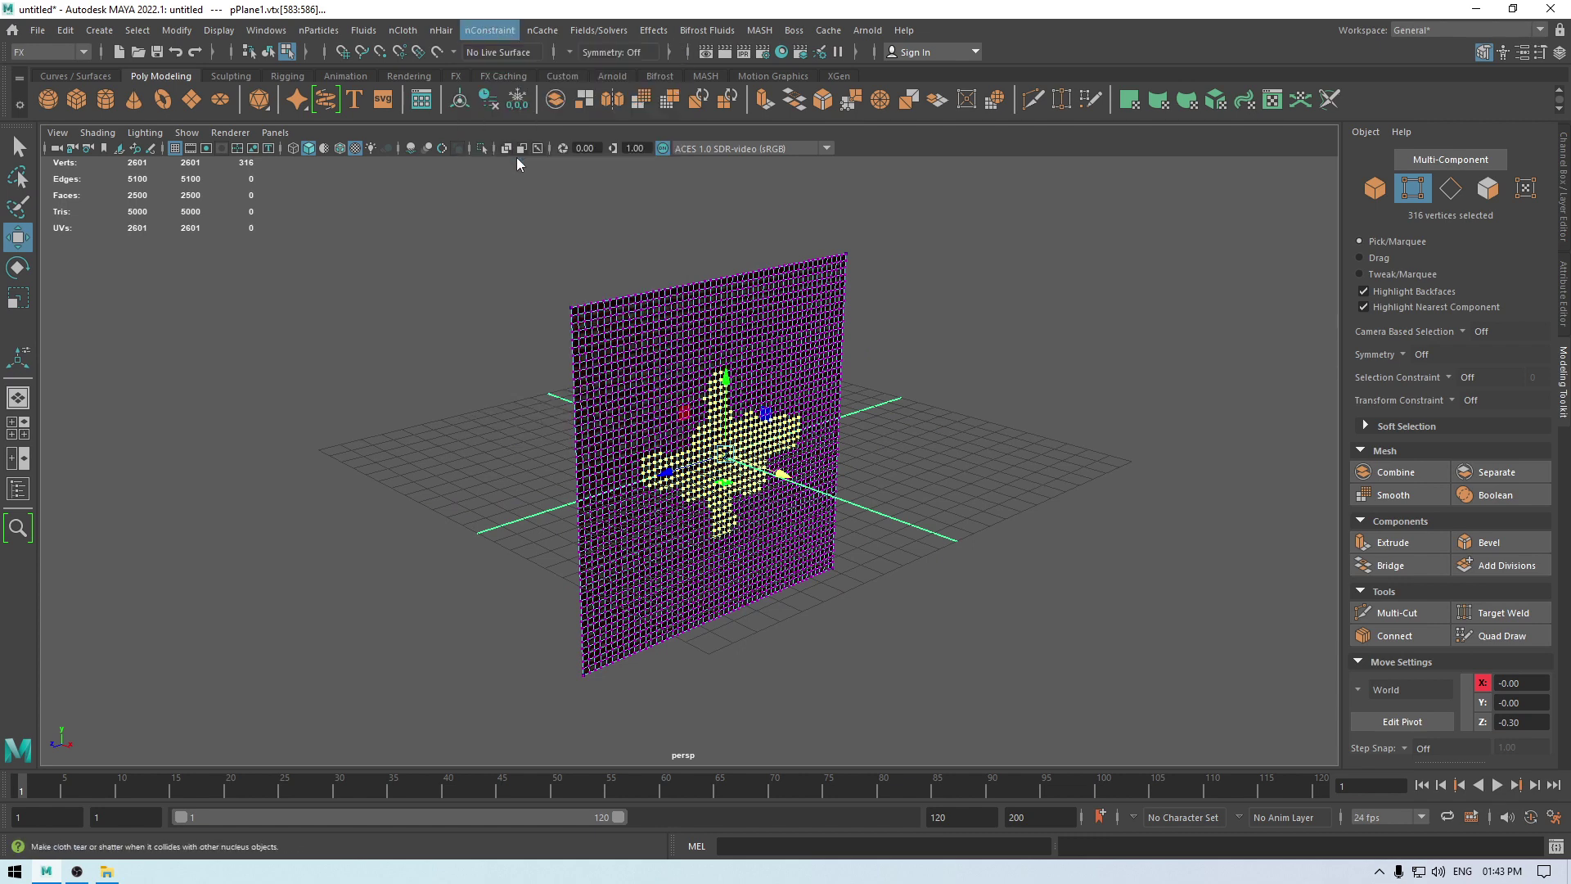
right_click(938, 347)
click(971, 449)
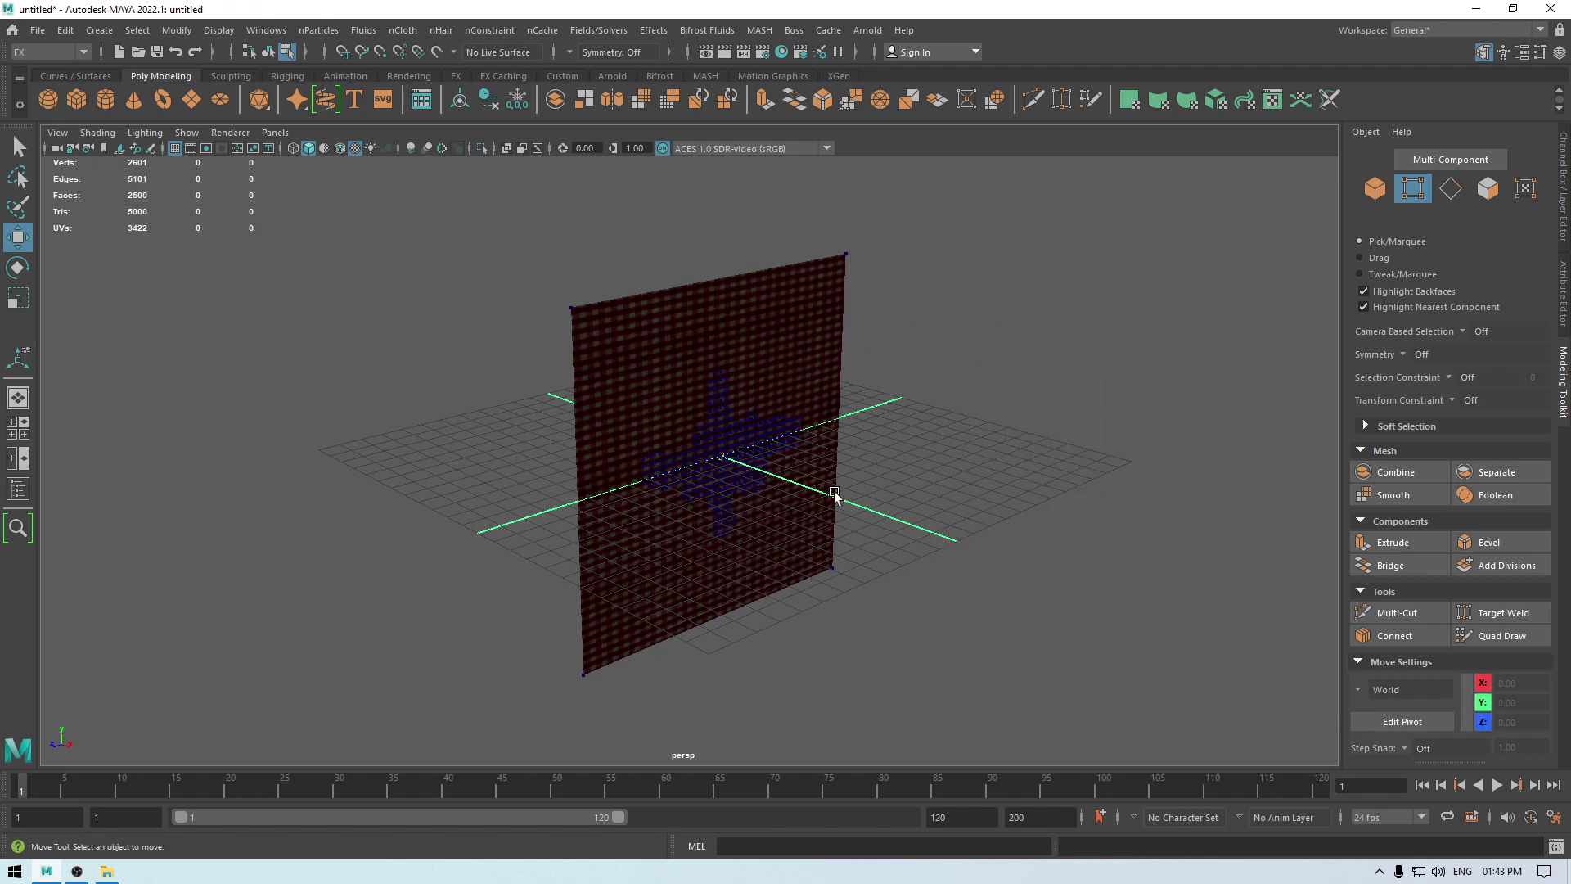
Step: Create a polygon sphere and move it to about X 7.24 in front of the cloth, checking its alignment in the side view
alt+drag(834, 493, 836, 488)
alt+drag(972, 460, 933, 425)
shift+right_click(939, 419)
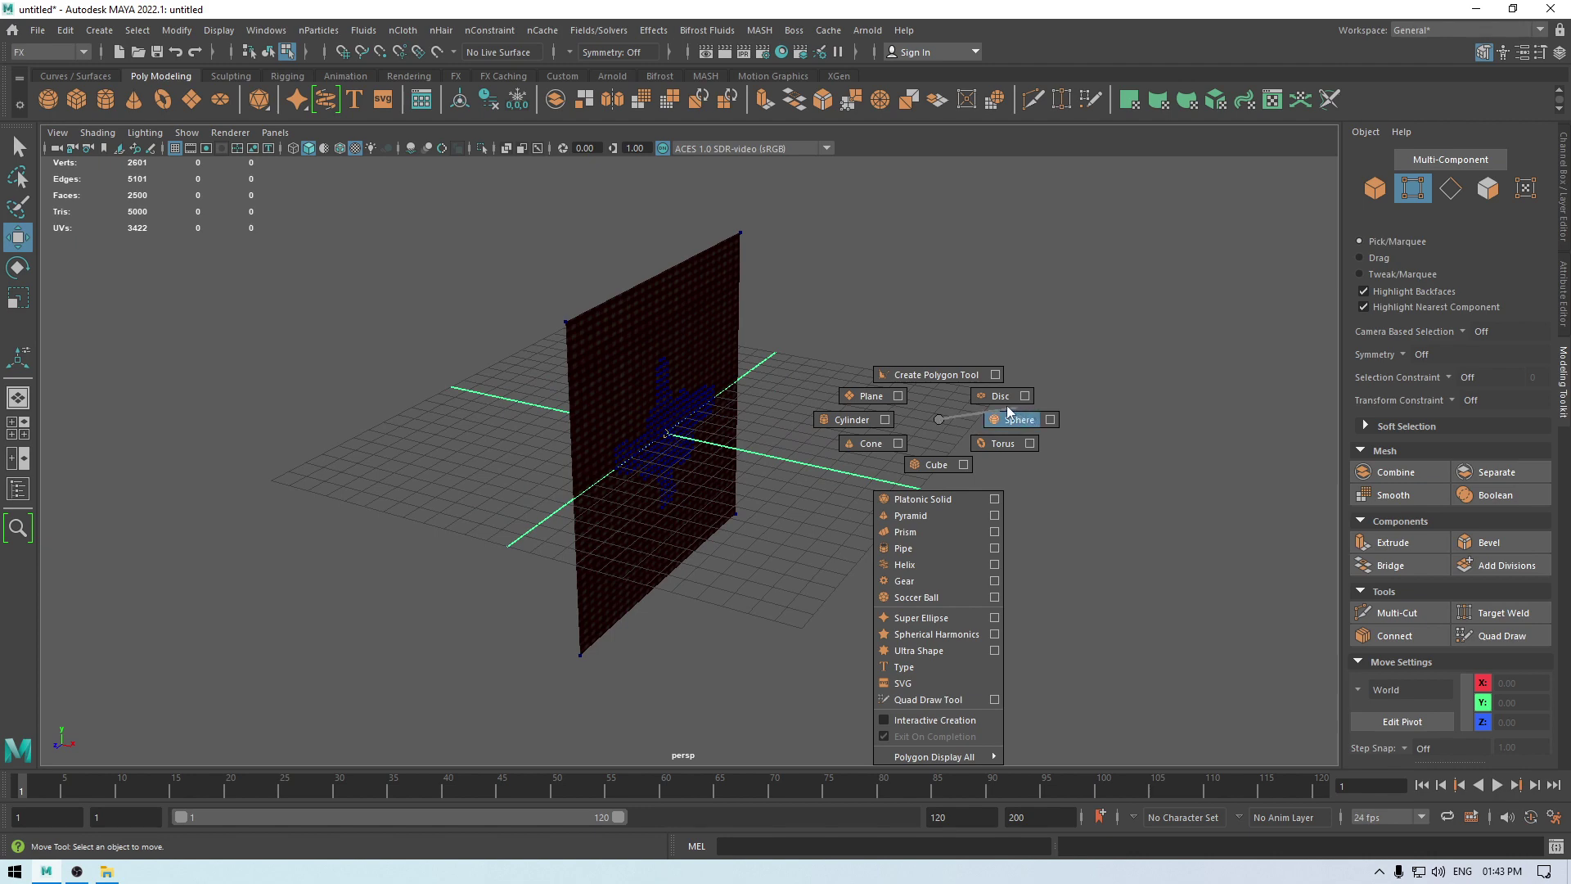
shift+right_drag(940, 419, 997, 421)
alt+drag(699, 487, 810, 503)
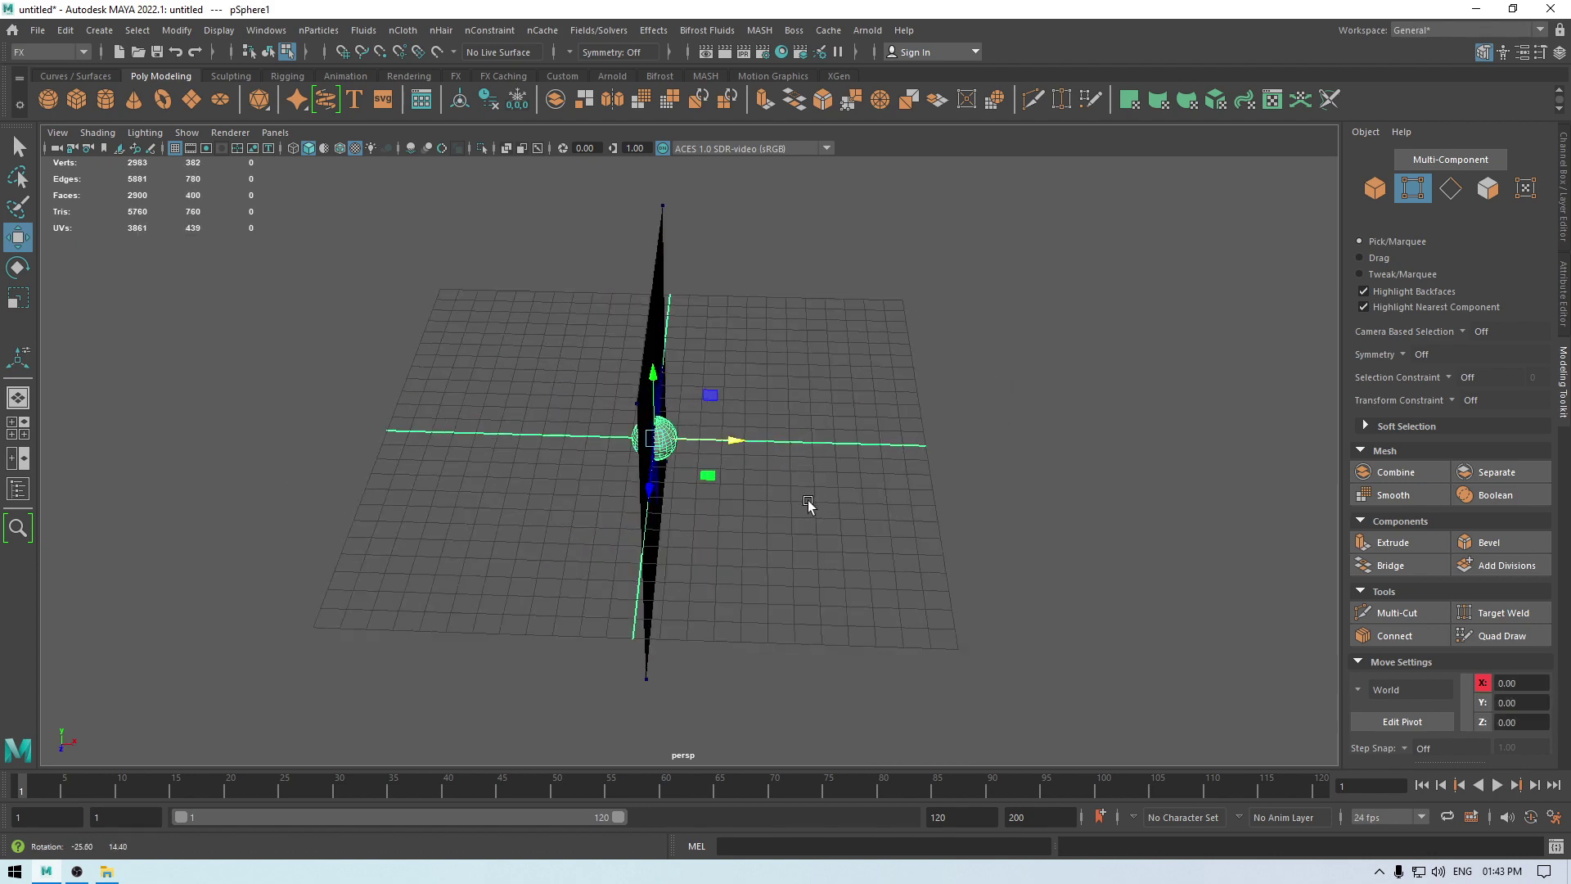
drag(728, 441, 944, 472)
key(space)
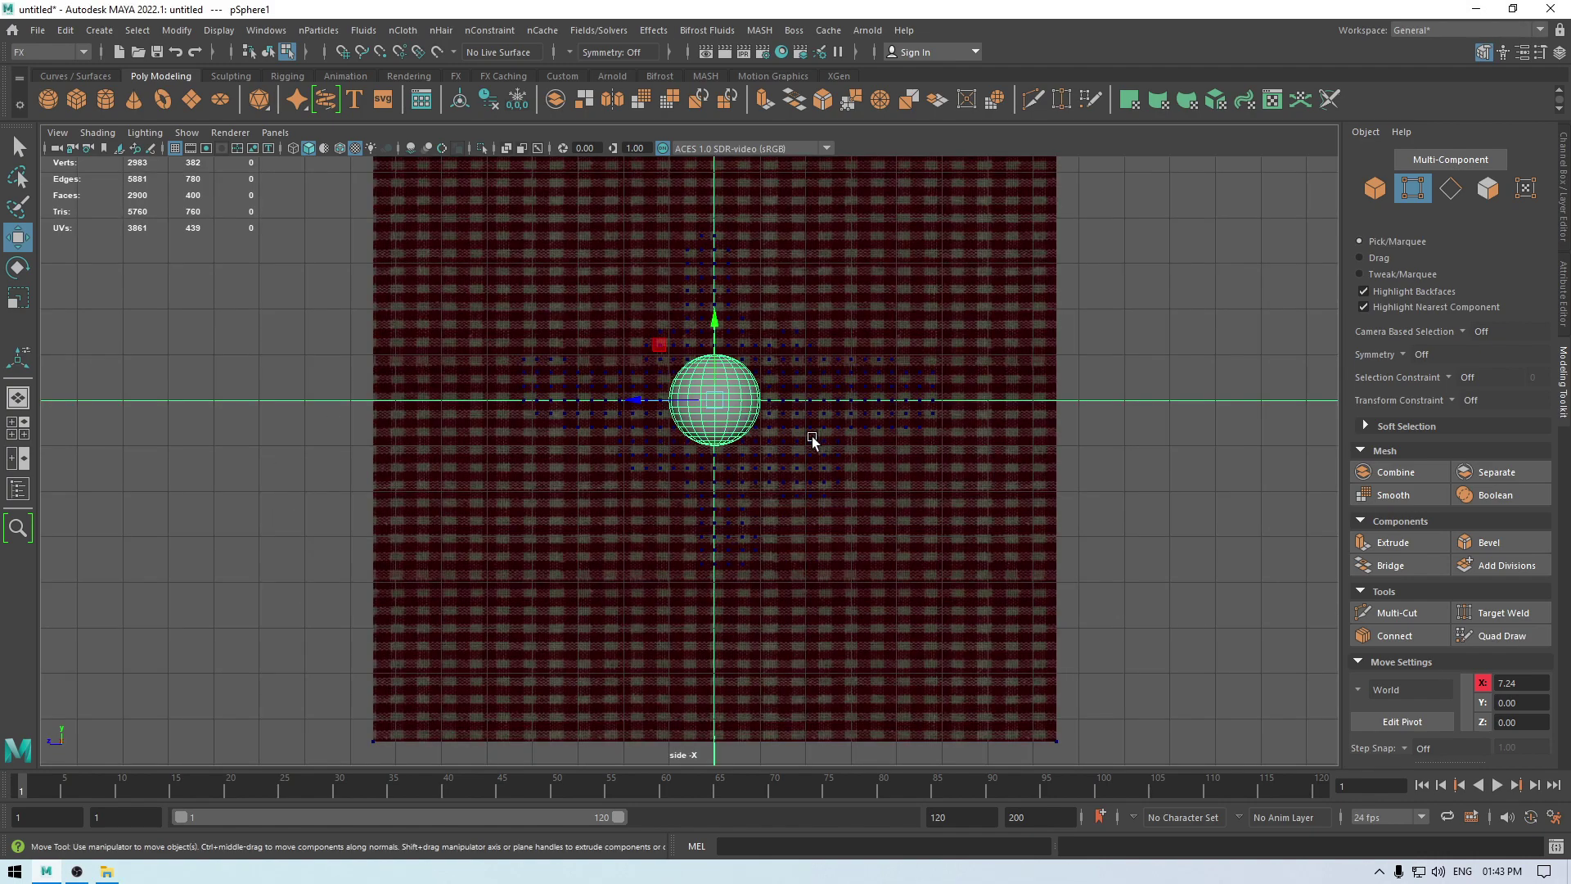
key(space)
drag(804, 435, 800, 394)
Step: Keyframe the sphere at frame 1 in front of the cloth and move the timeline to frame 30
alt+drag(750, 457, 673, 448)
alt+right_drag(674, 448, 695, 626)
alt+middle_drag(695, 626, 663, 546)
alt+drag(663, 547, 704, 537)
alt+middle_drag(704, 537, 711, 555)
alt+drag(711, 555, 734, 595)
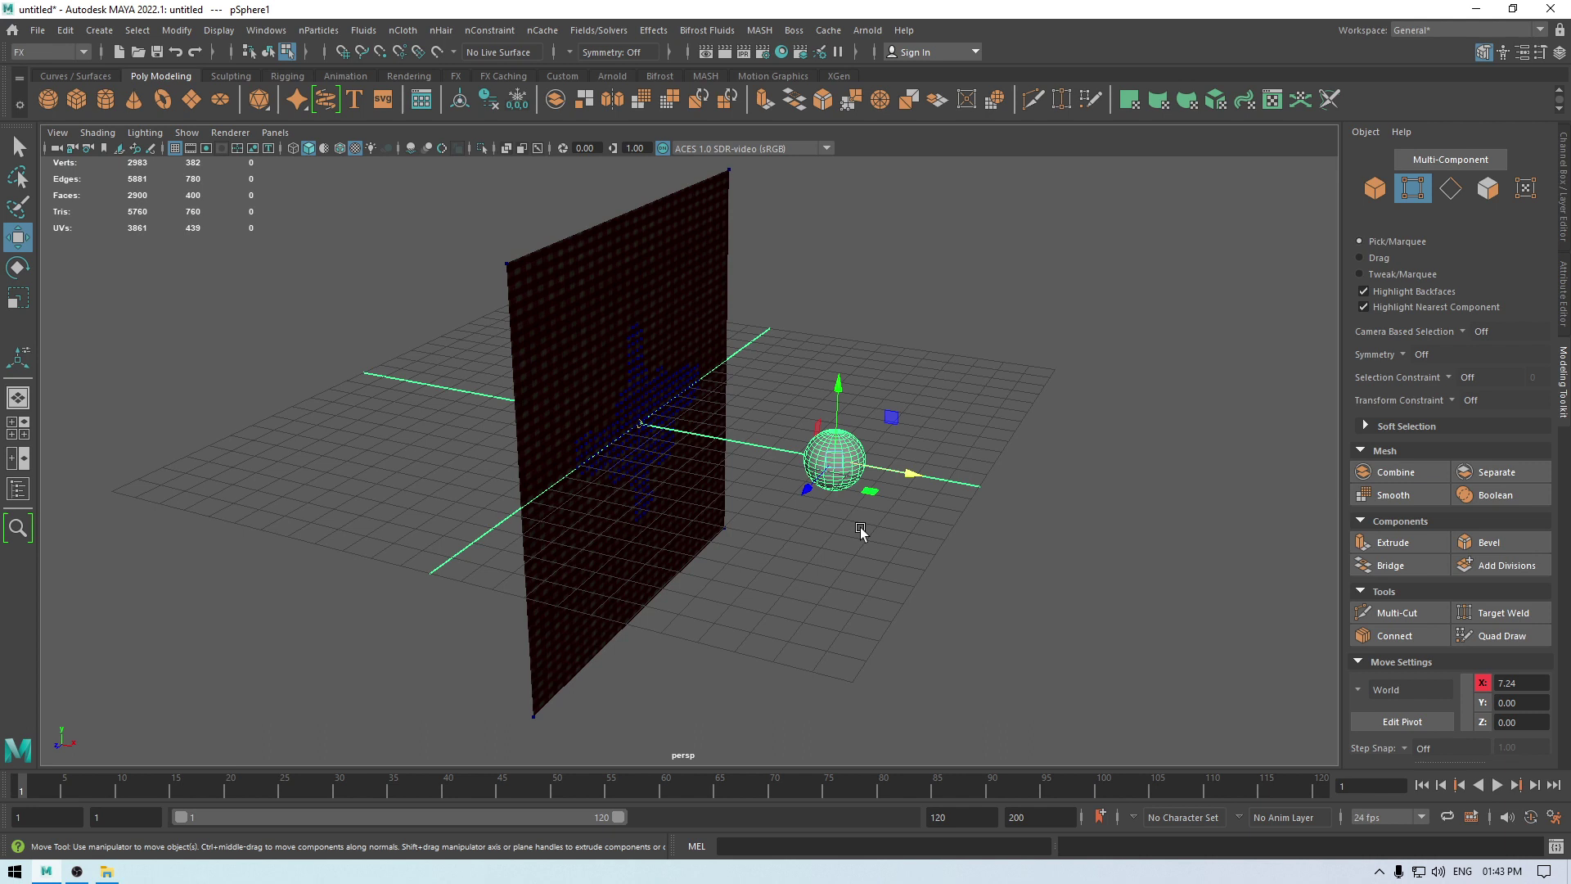
key(alt+v)
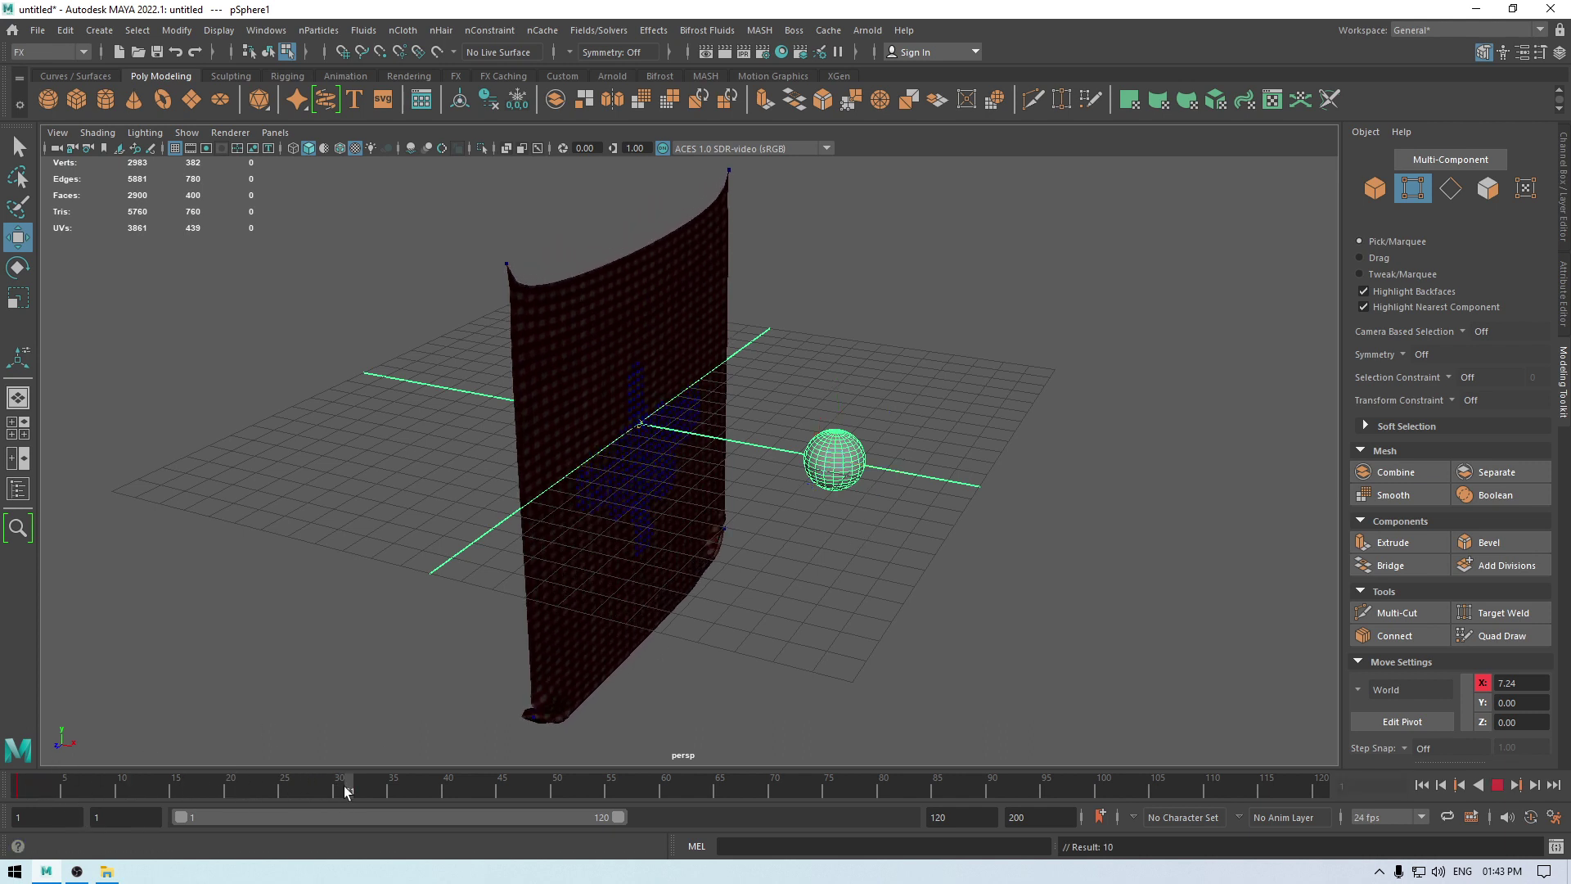
drag(345, 791, 339, 791)
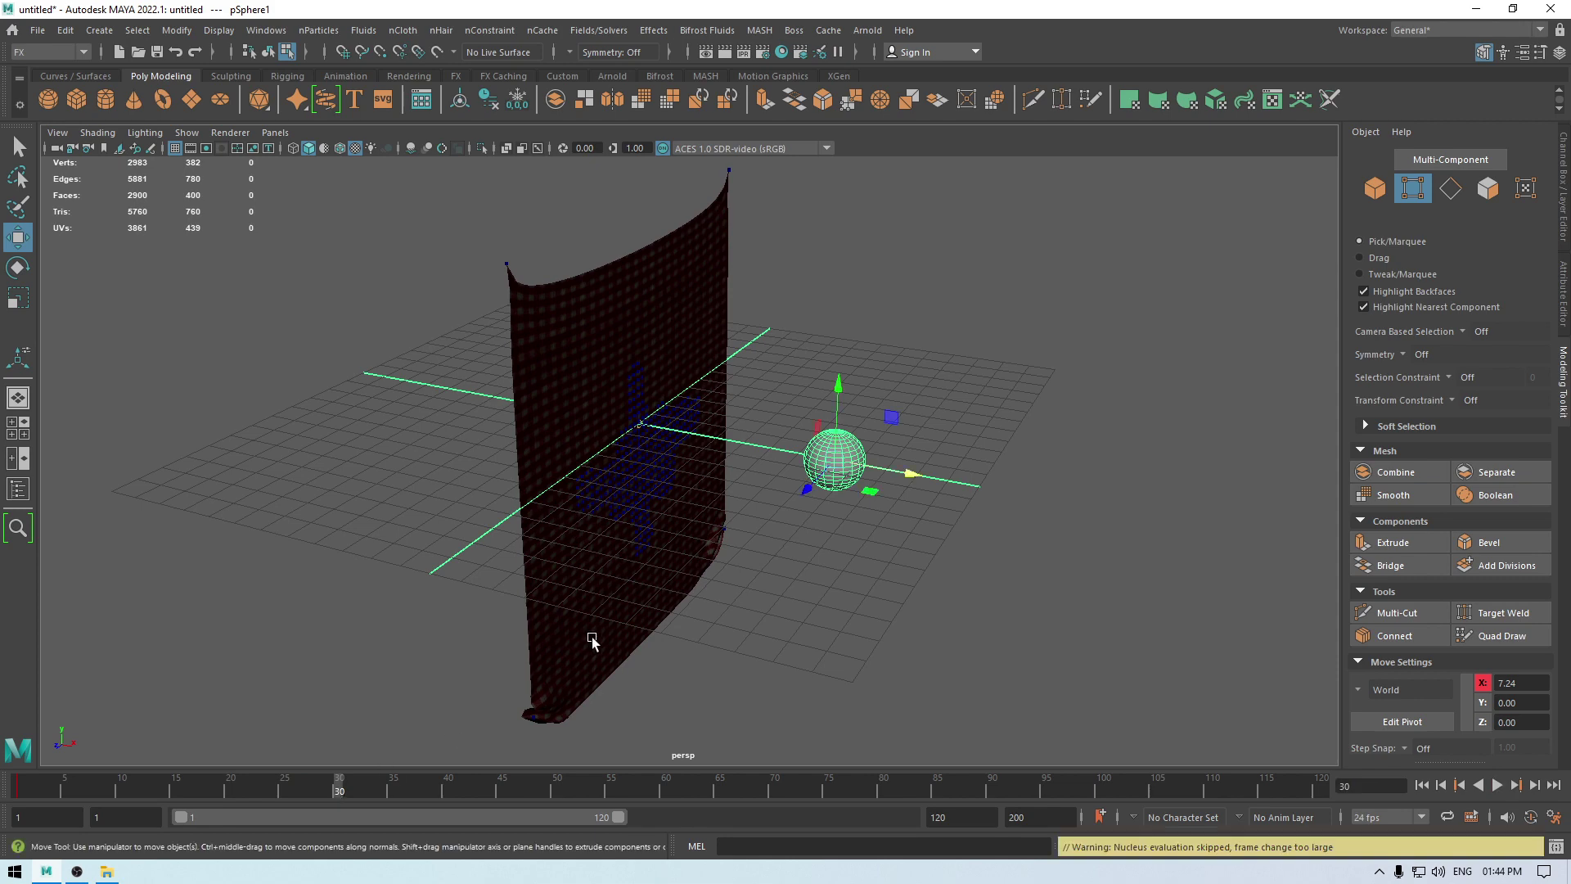
Step: Move the sphere through the cloth to about X -8.77, keyframe it at frame 30, and return to the first frame
alt+drag(589, 642, 698, 609)
drag(928, 471, 468, 462)
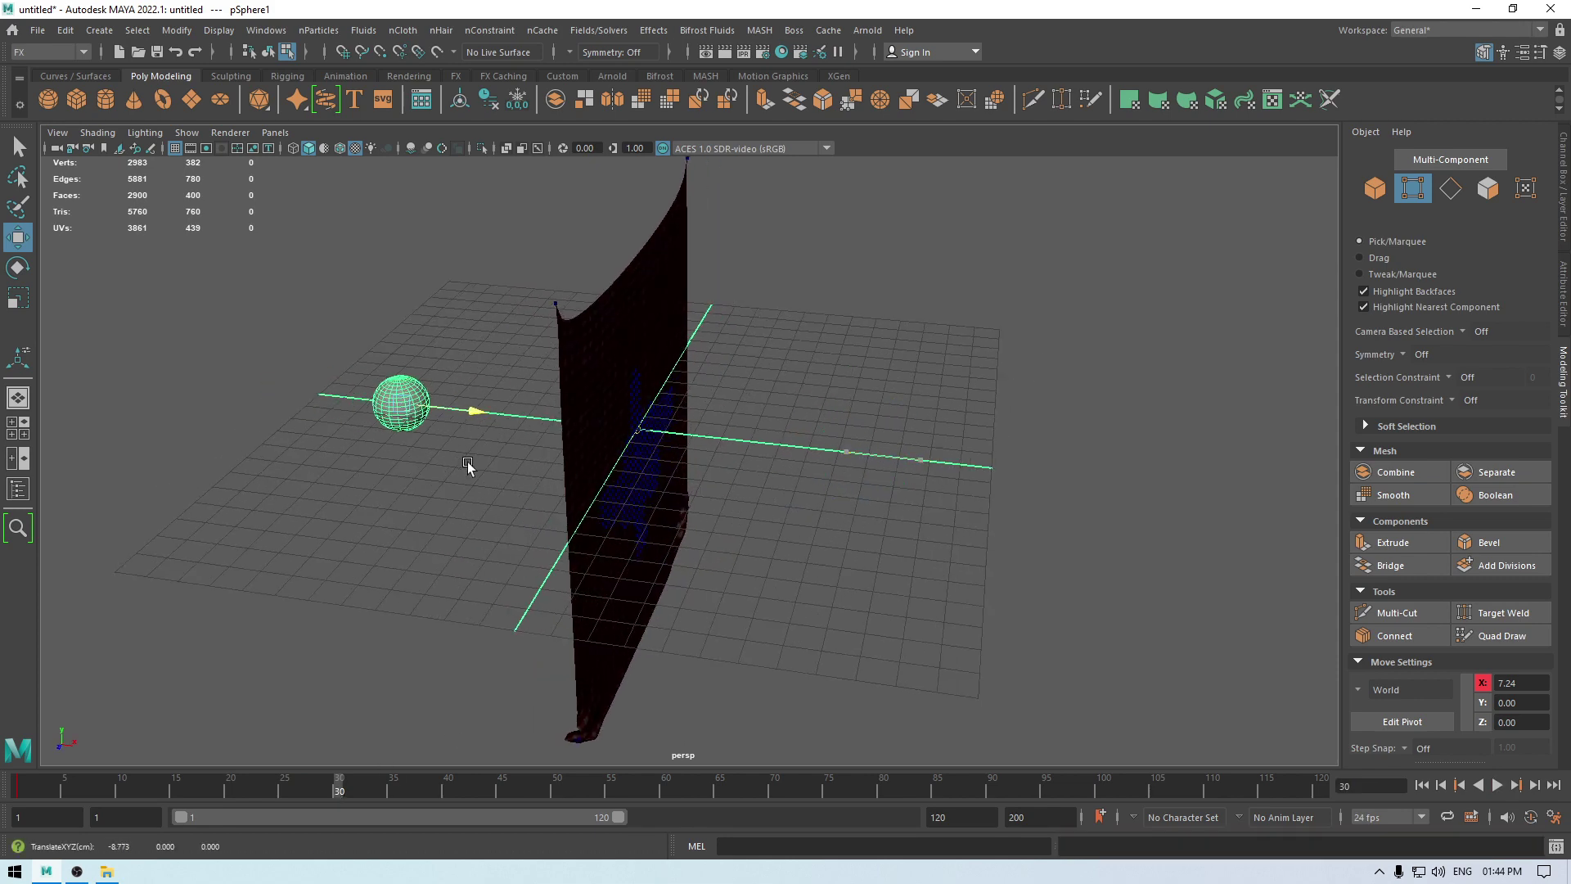
alt+drag(422, 521, 481, 528)
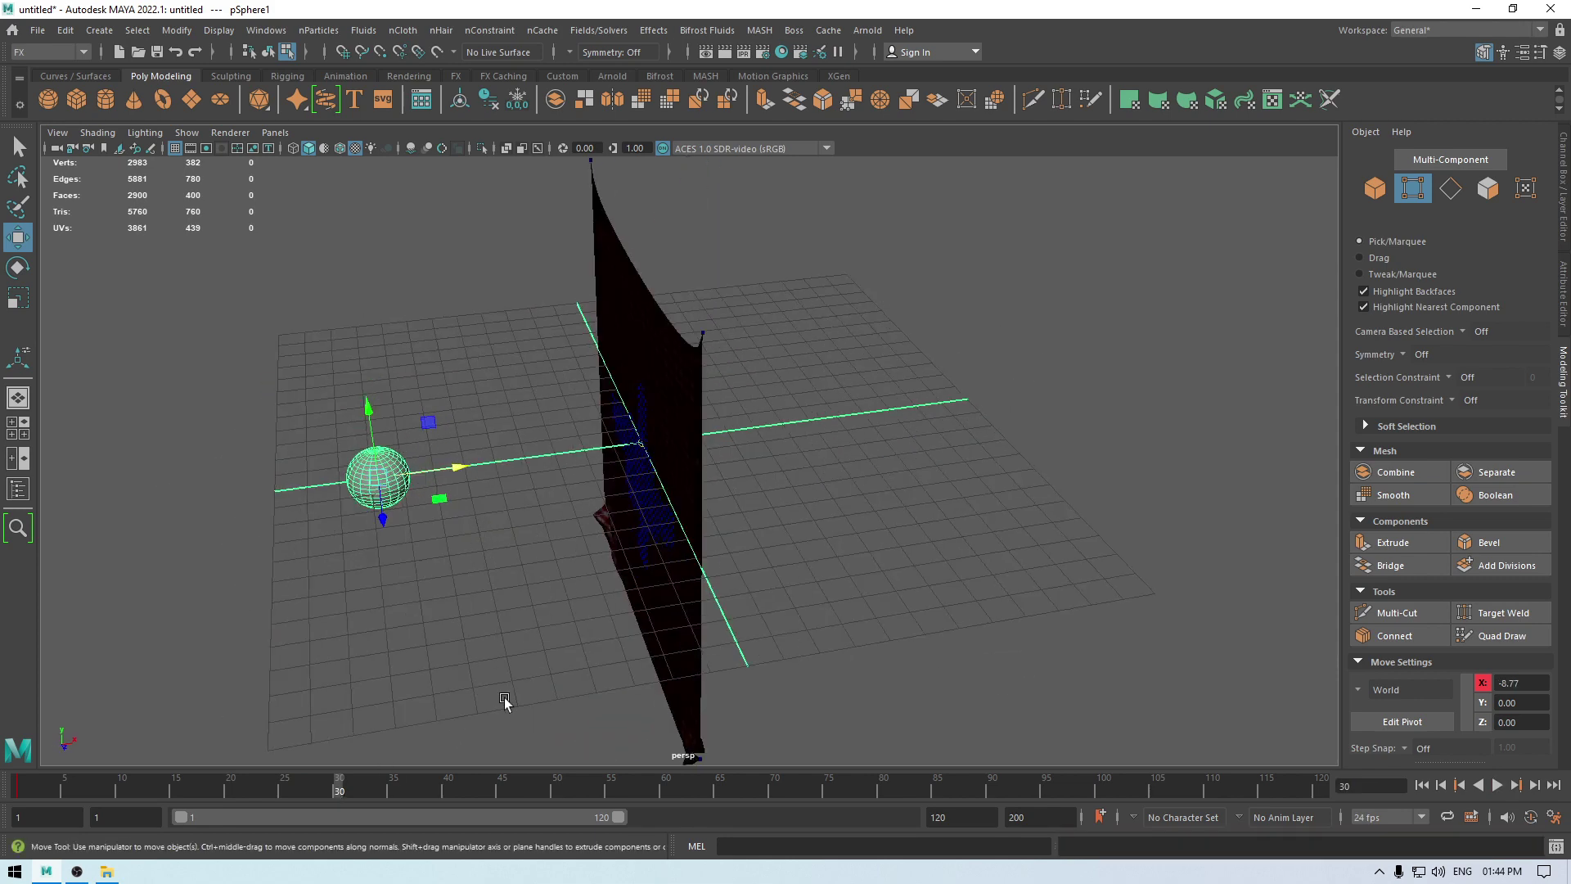
alt+drag(84, 553, 501, 560)
click(1424, 788)
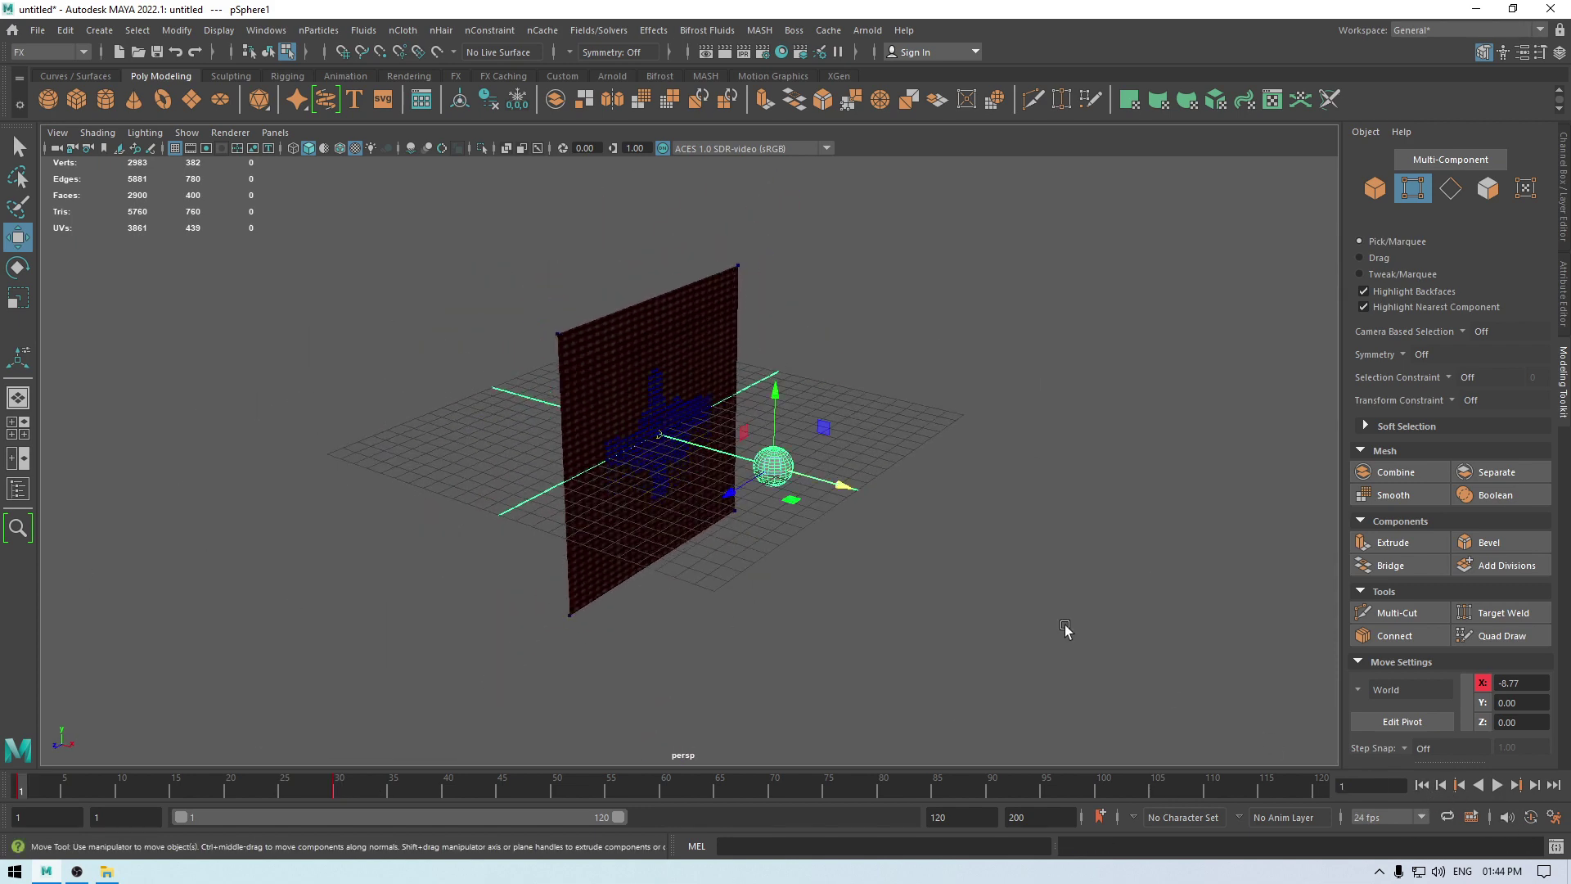
Step: Play the sphere's animation through the cloth, stop it, and return to the first frame in object selection mode
alt+drag(1064, 628, 988, 566)
click(1496, 786)
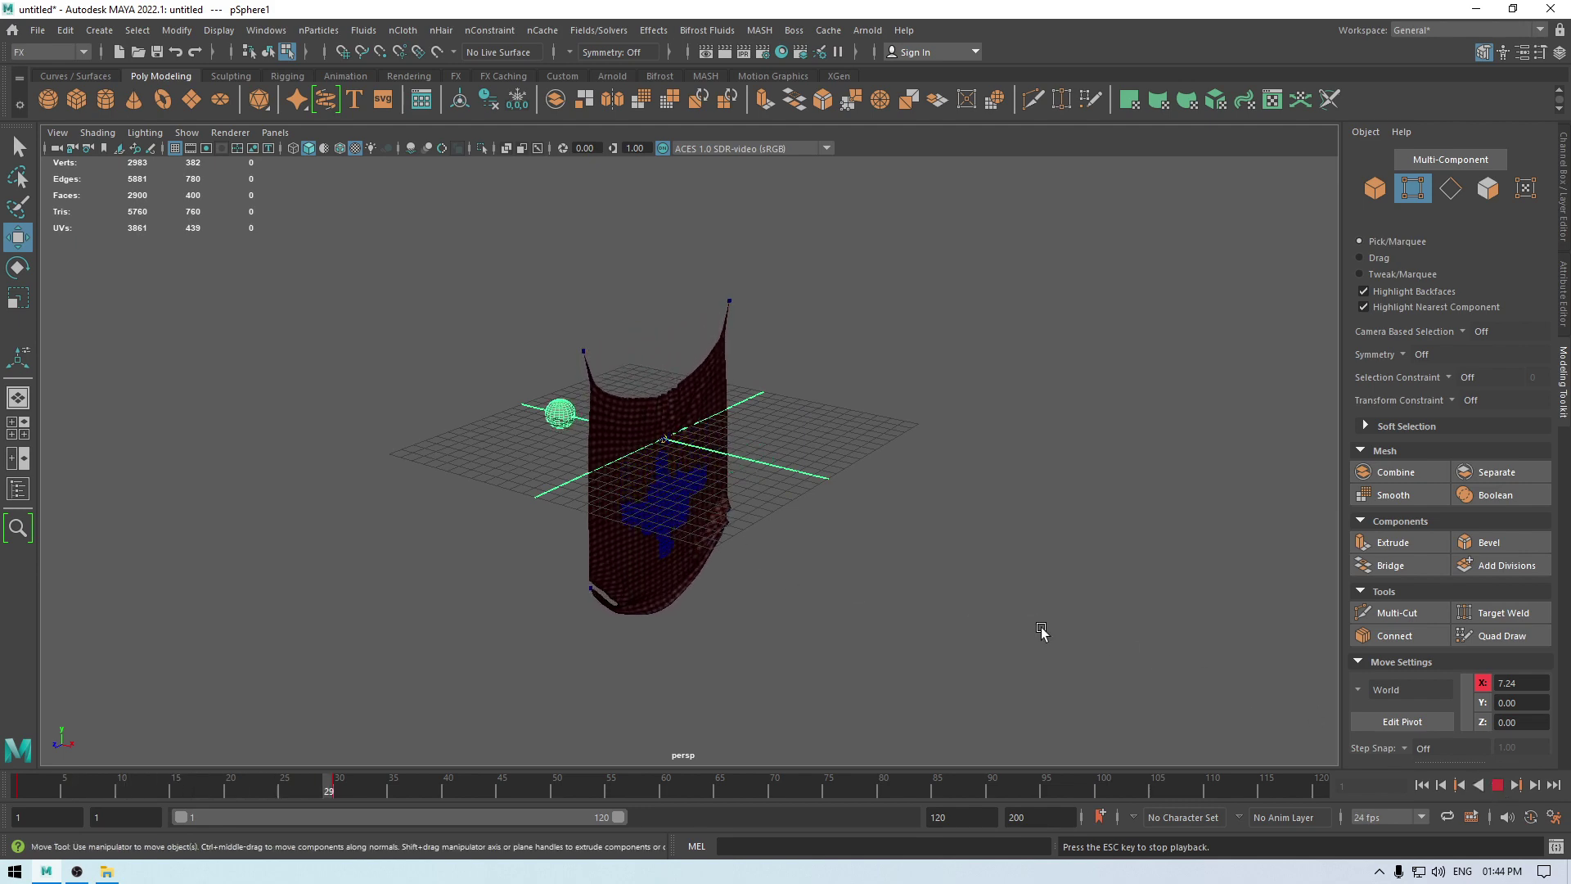
key(Escape)
alt+drag(747, 603, 688, 562)
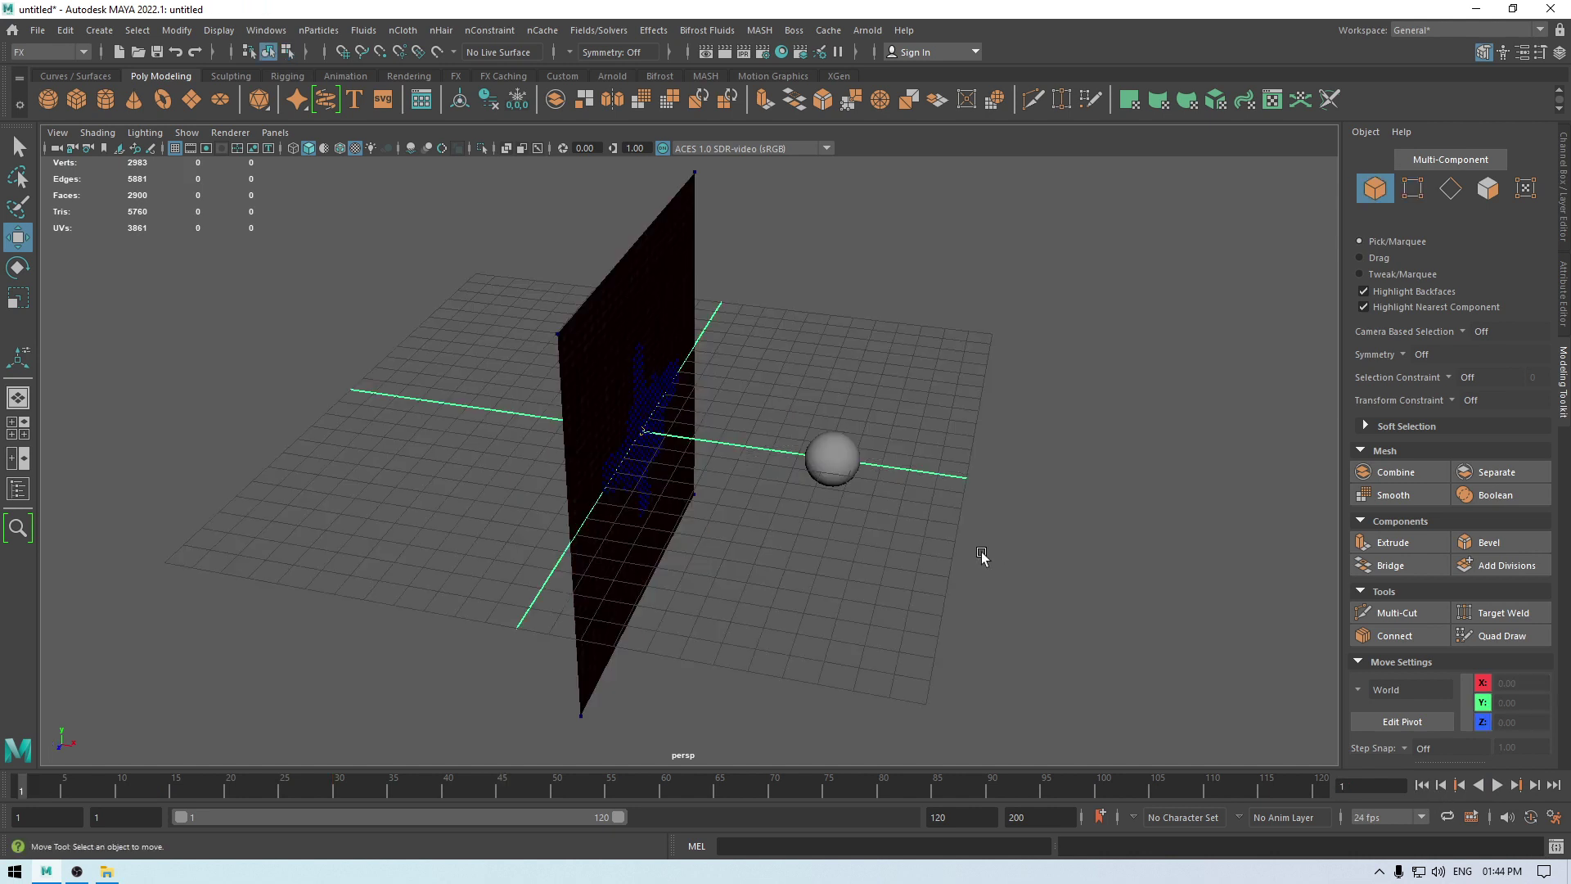
Step: Select the sphere and make it a passive collider for the nCloth simulation
click(843, 459)
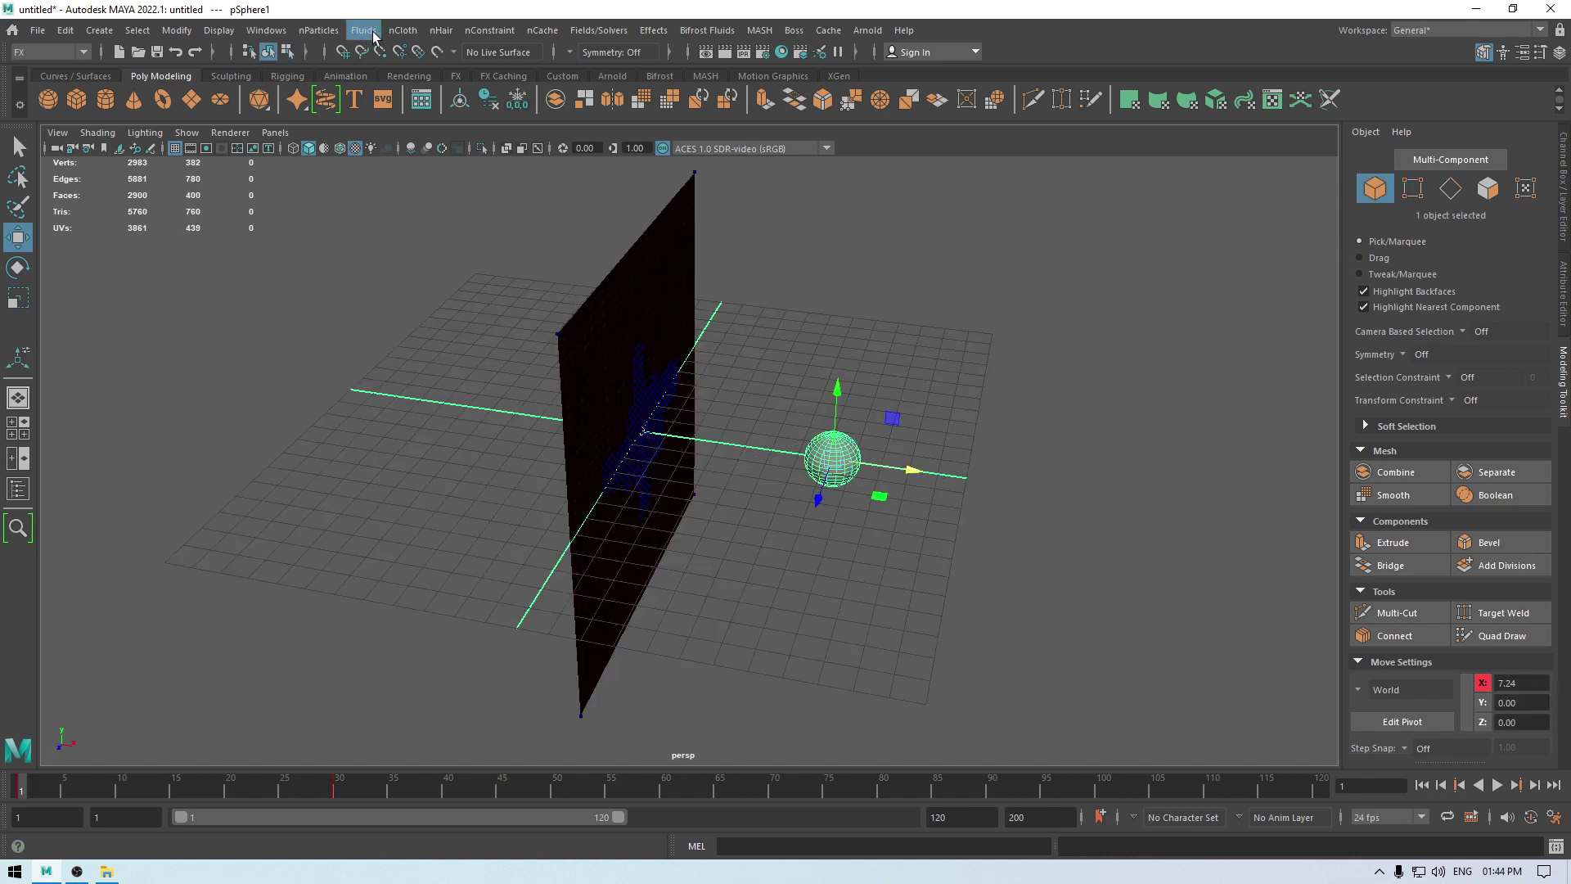
click(402, 31)
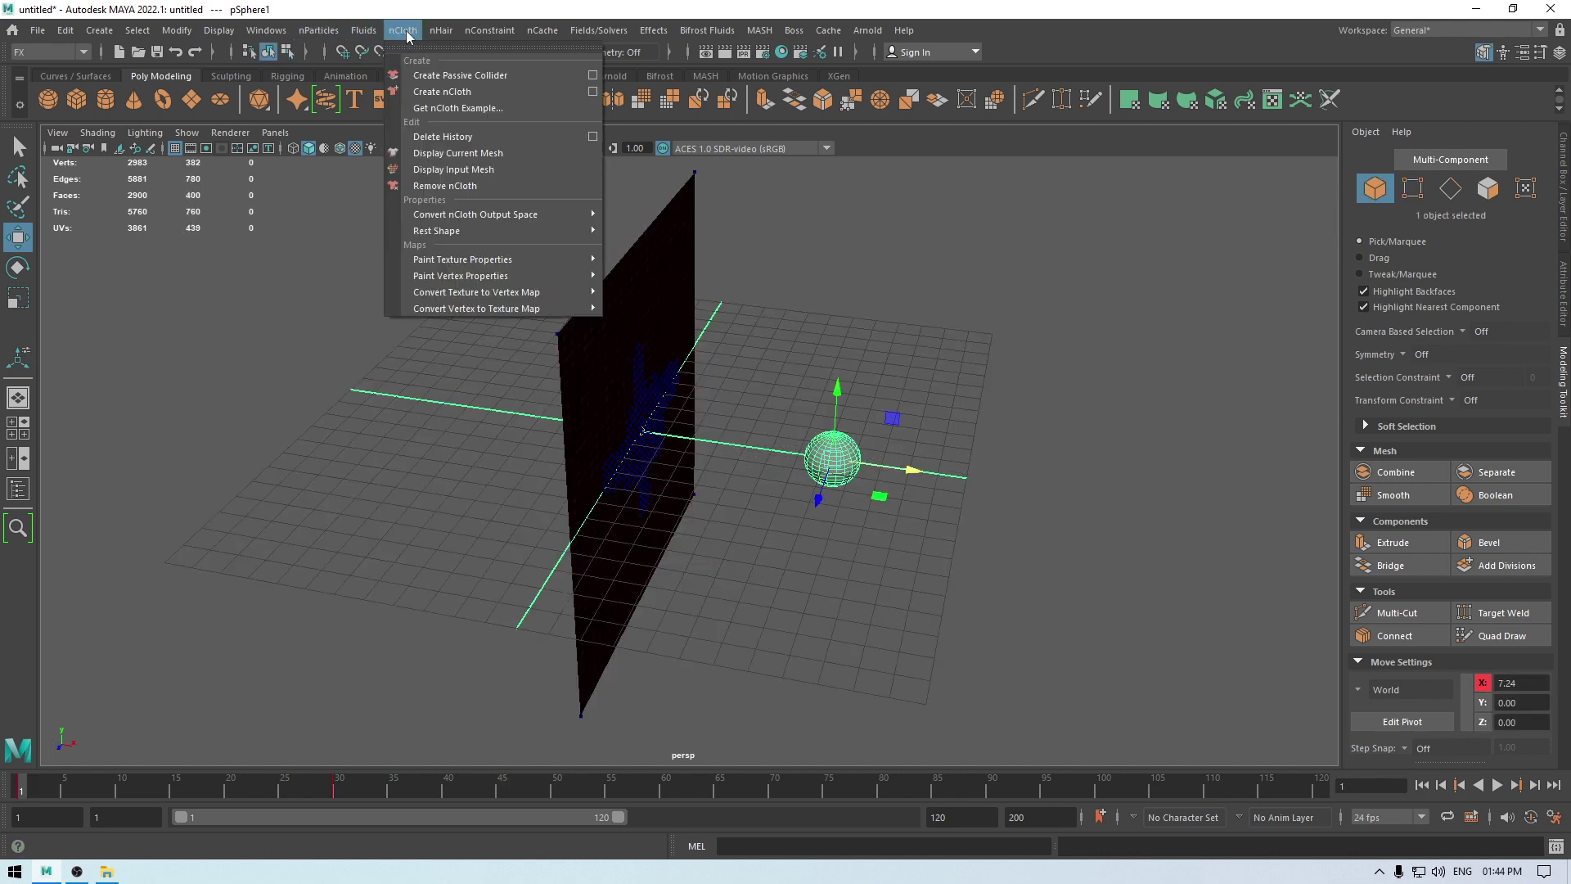
click(494, 75)
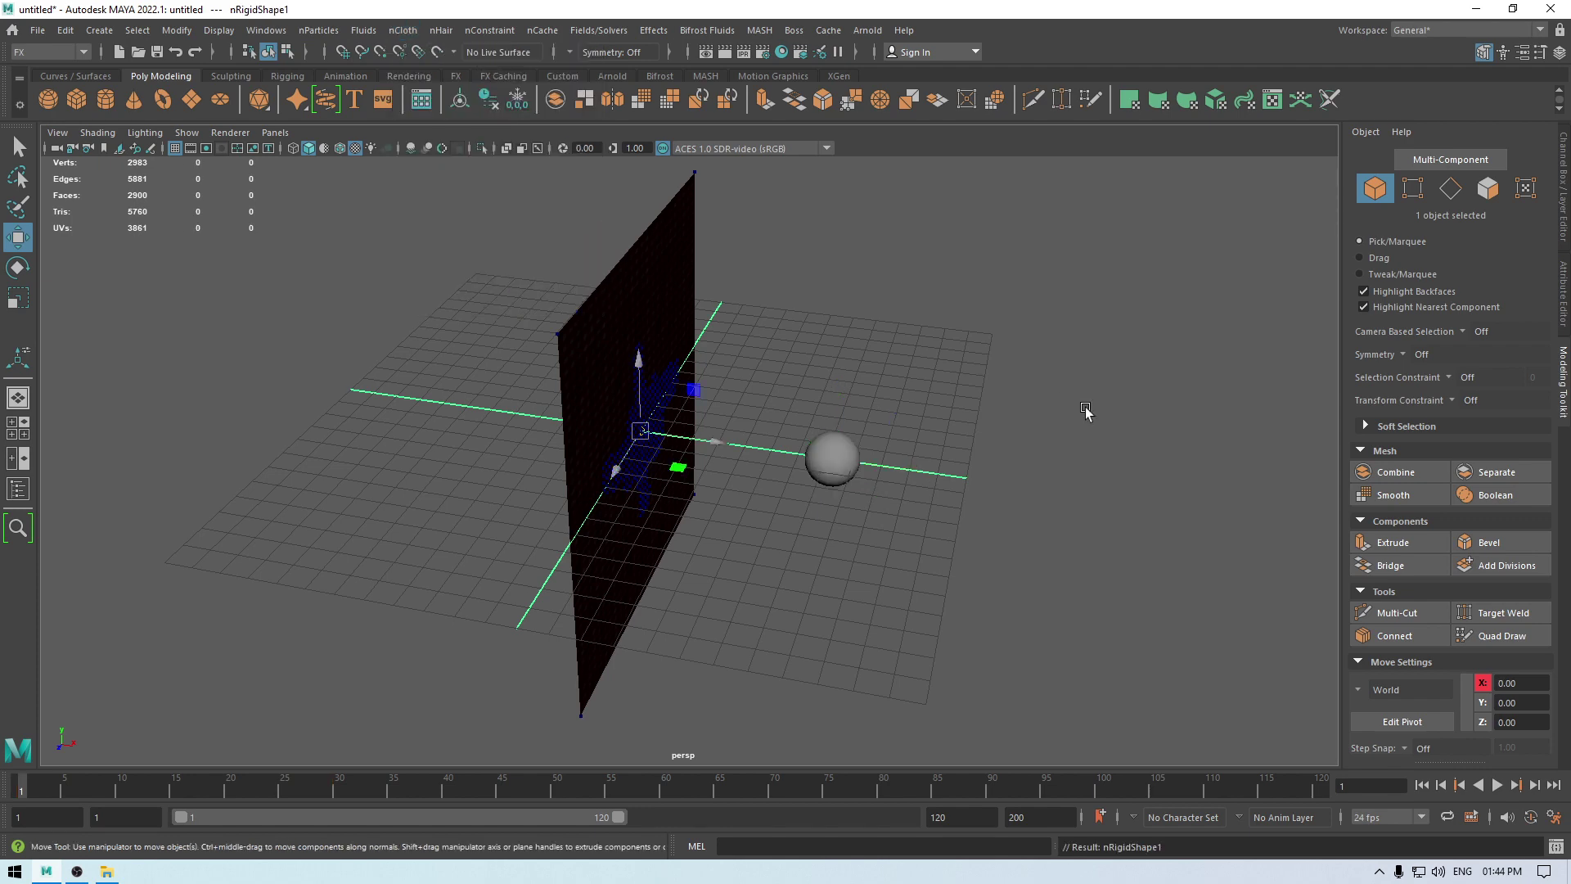
Step: Play the simulation of the sphere hitting the tearable cloth, stop it, and return to the first frame
alt+drag(1035, 517, 1089, 626)
click(1496, 785)
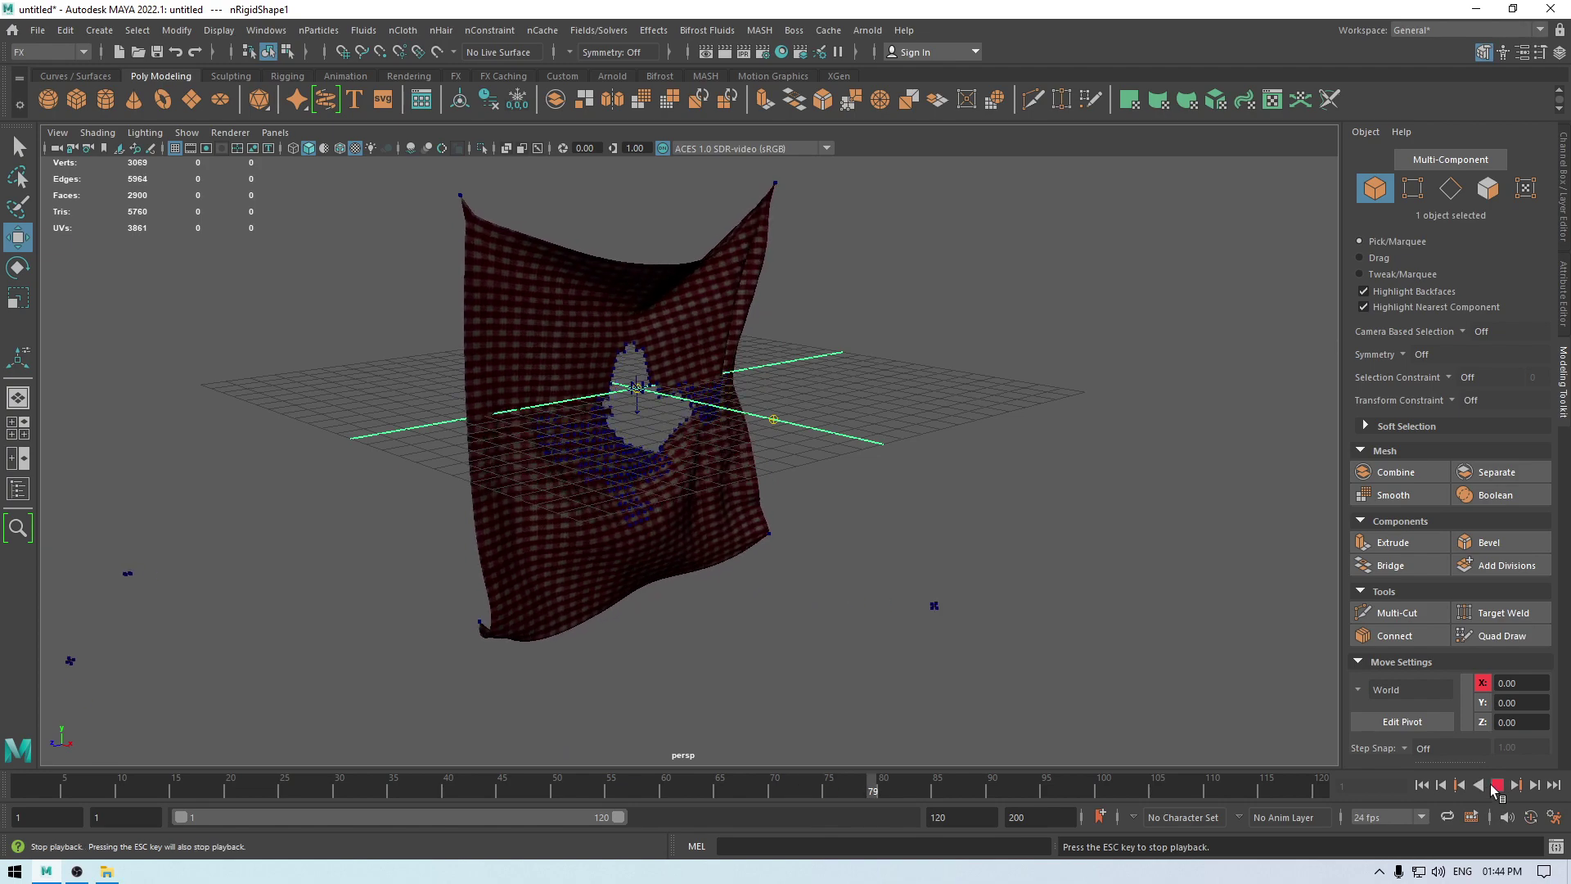
click(1497, 785)
click(1422, 785)
Step: Show the Outliner, select the tearable constraint dynamicConstraint2, and open its attributes
scroll(686, 617, up, 5)
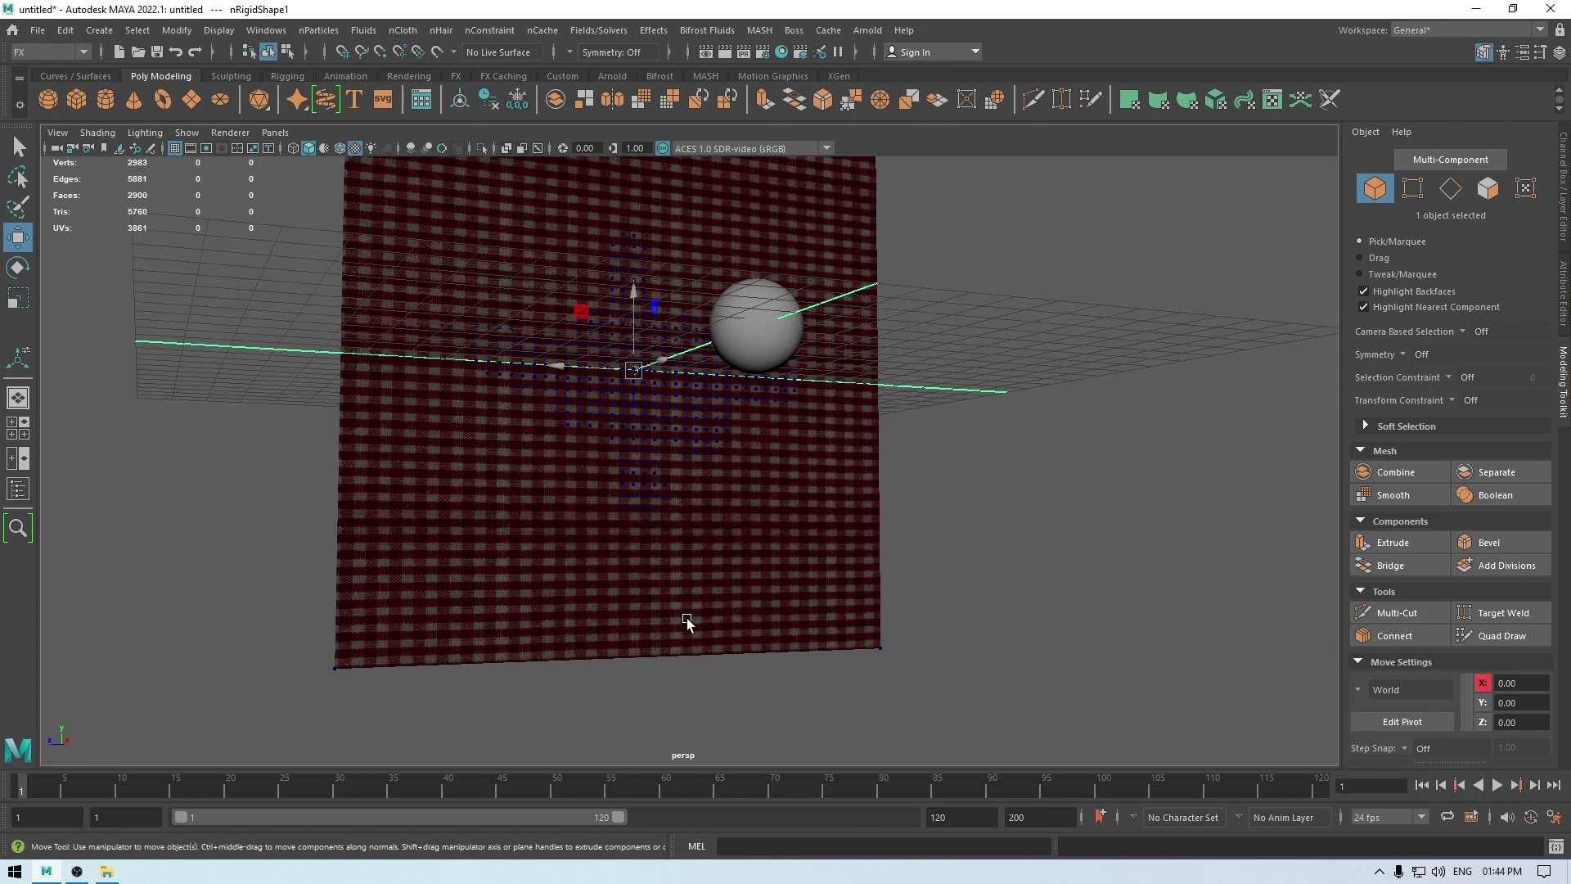
alt+middle_drag(680, 539, 605, 587)
alt+drag(605, 587, 529, 531)
scroll(528, 532, down, 2)
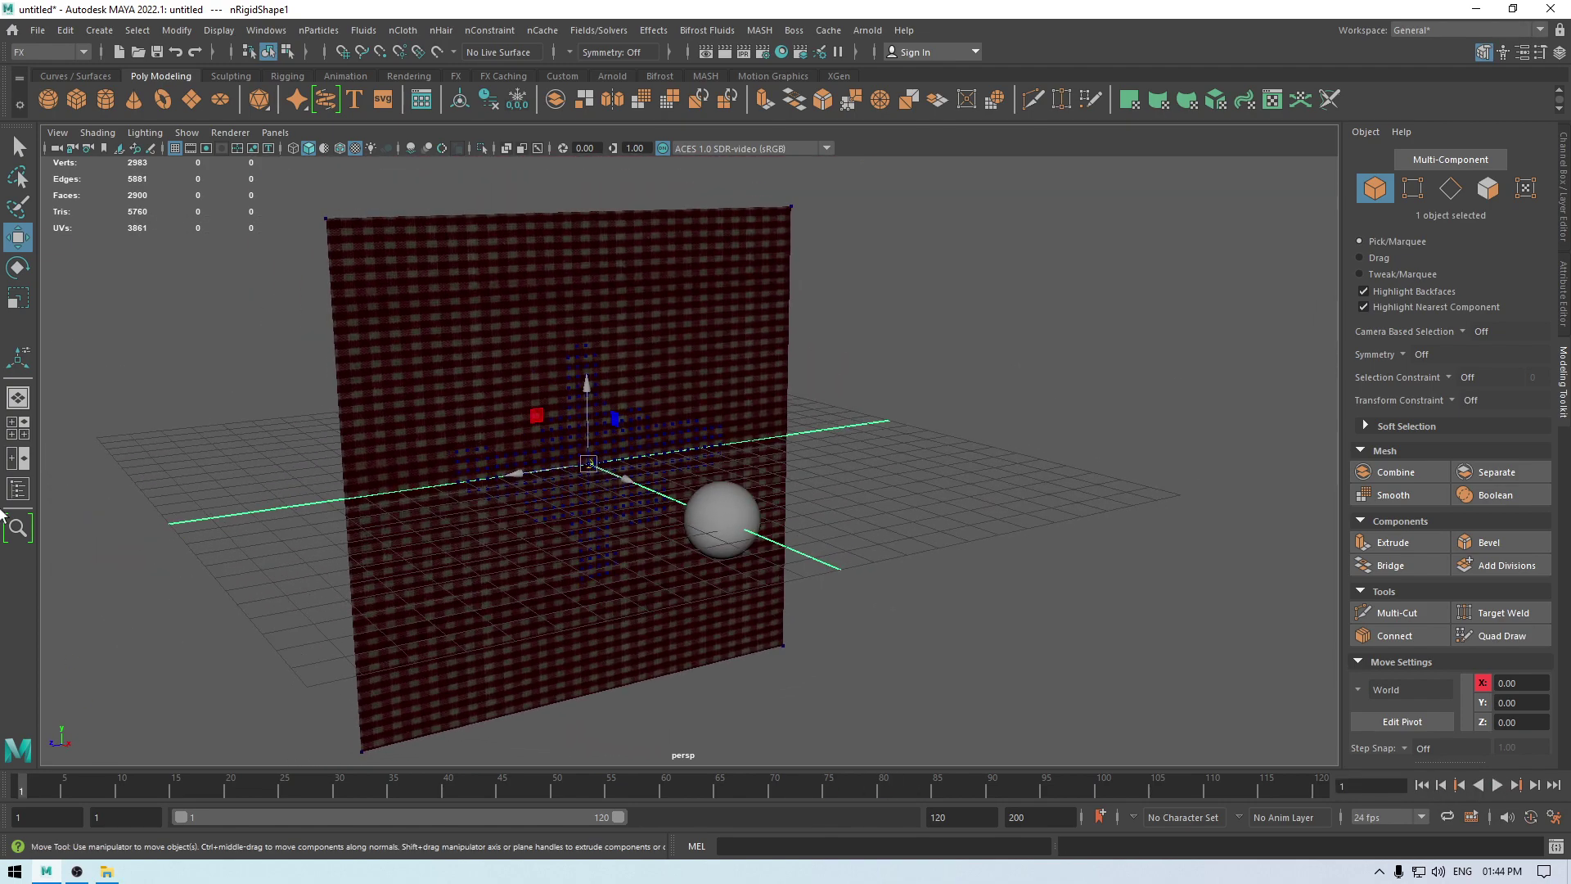
click(18, 489)
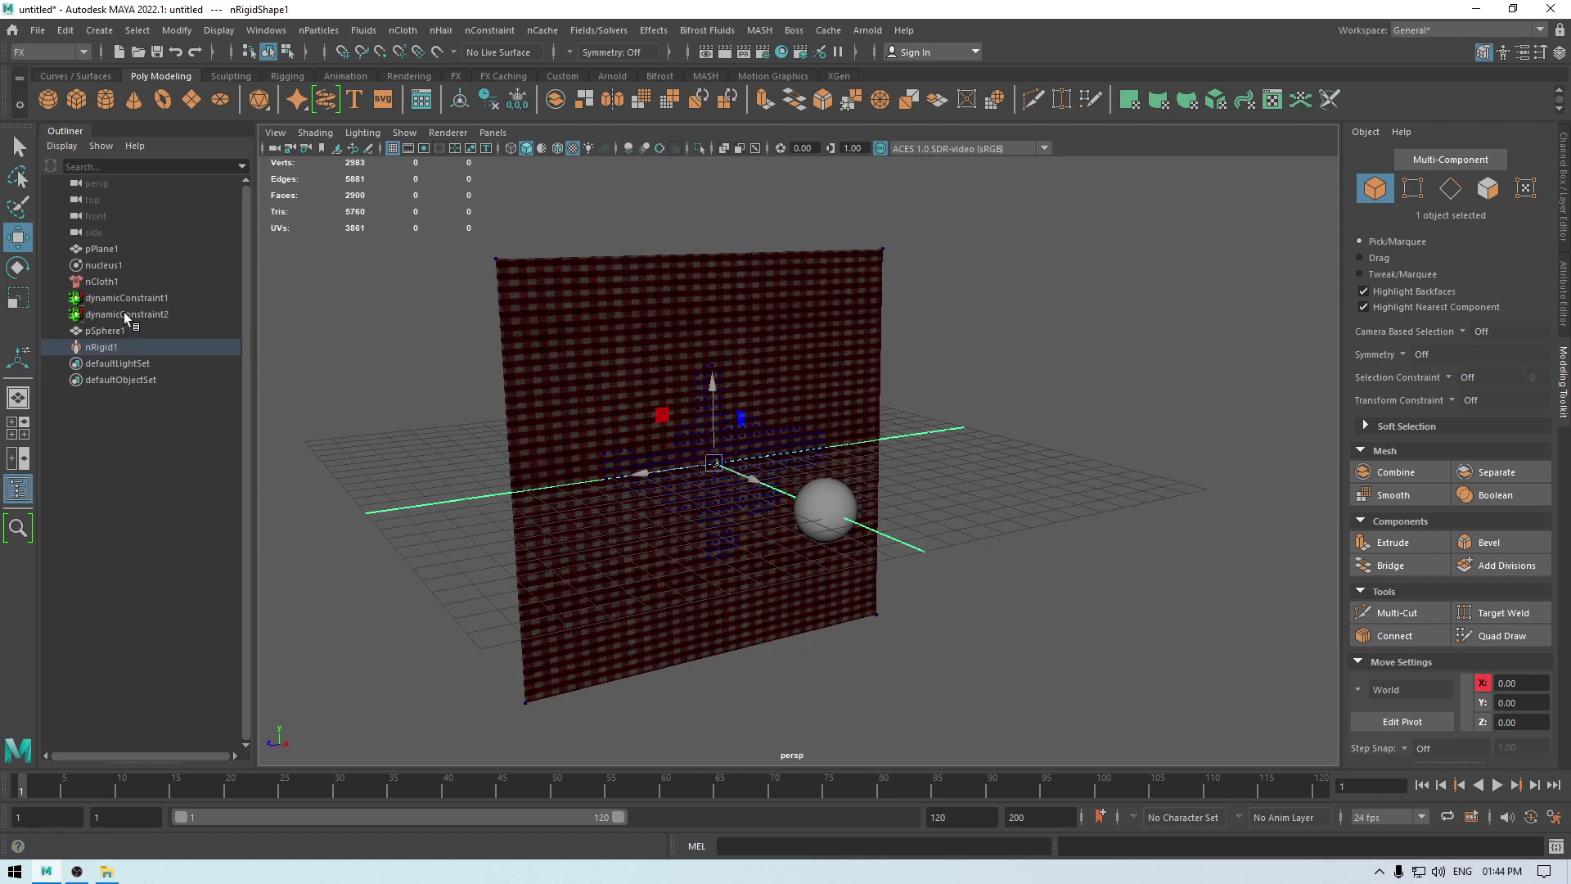
click(157, 312)
click(149, 304)
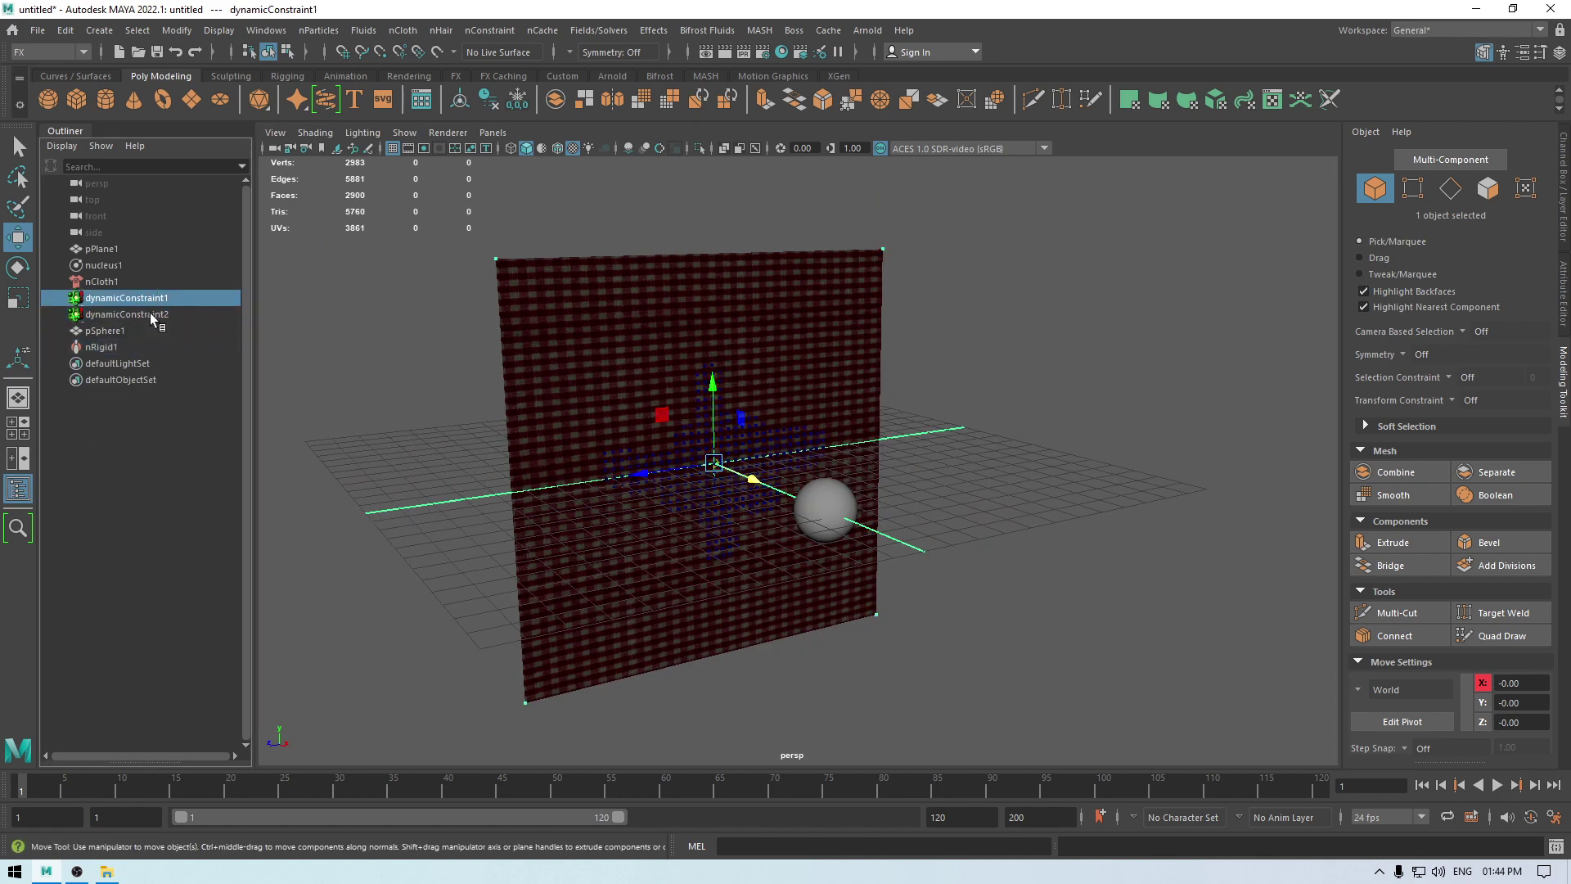
click(148, 316)
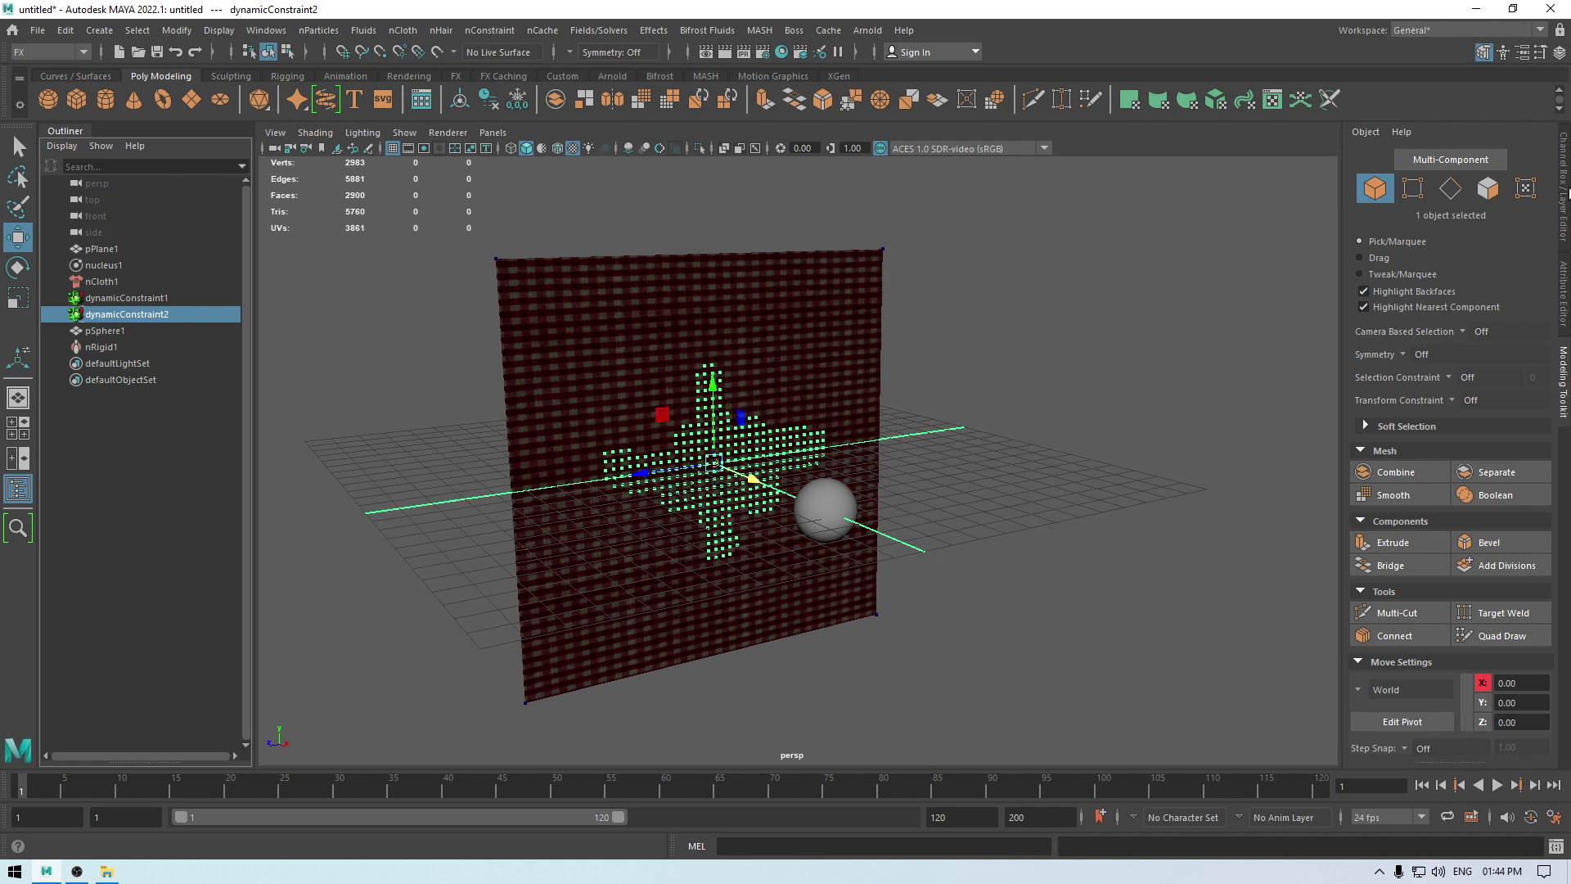
click(1564, 293)
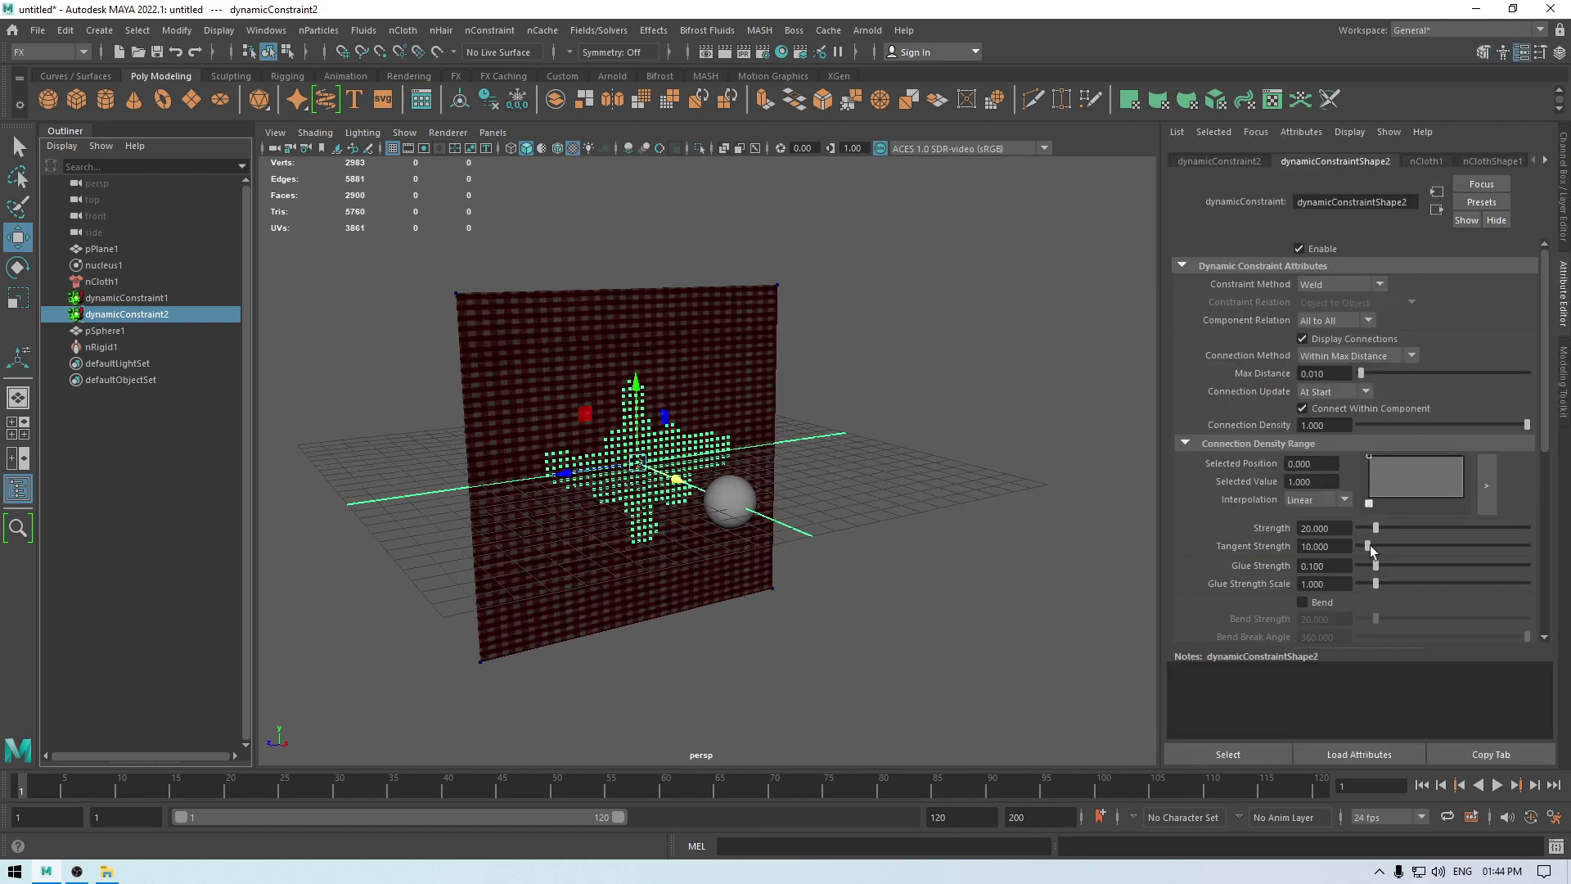
Step: Set the tearable constraint's Glue Strength to 0.050 and its Glue Strength Scale to 0.588
scroll(1304, 552, down, 5)
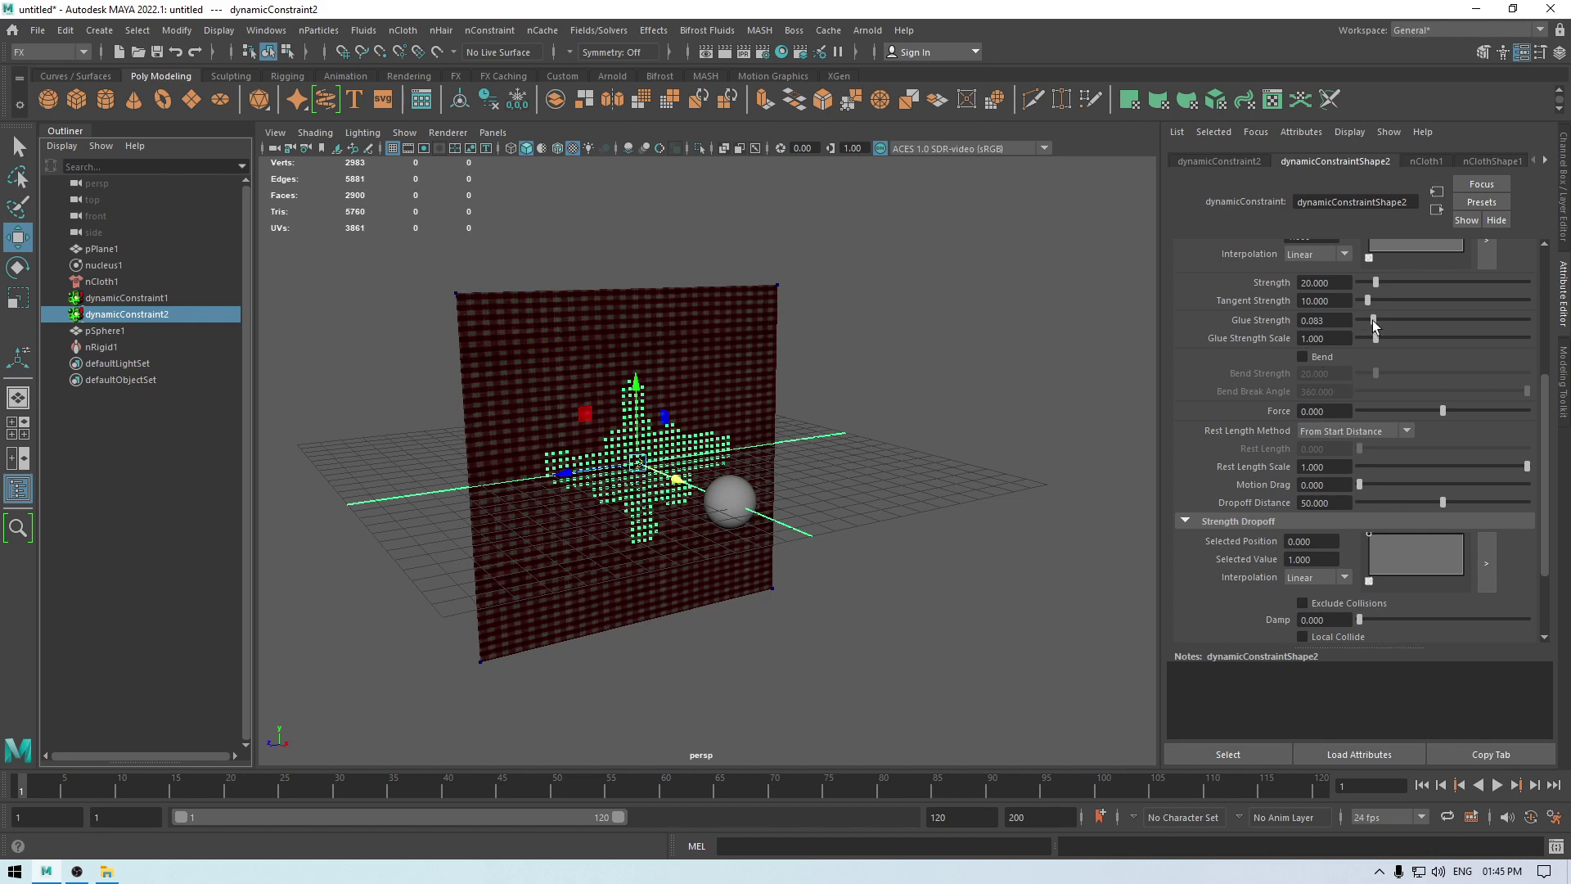
click(1325, 321)
alt+drag(976, 452, 967, 449)
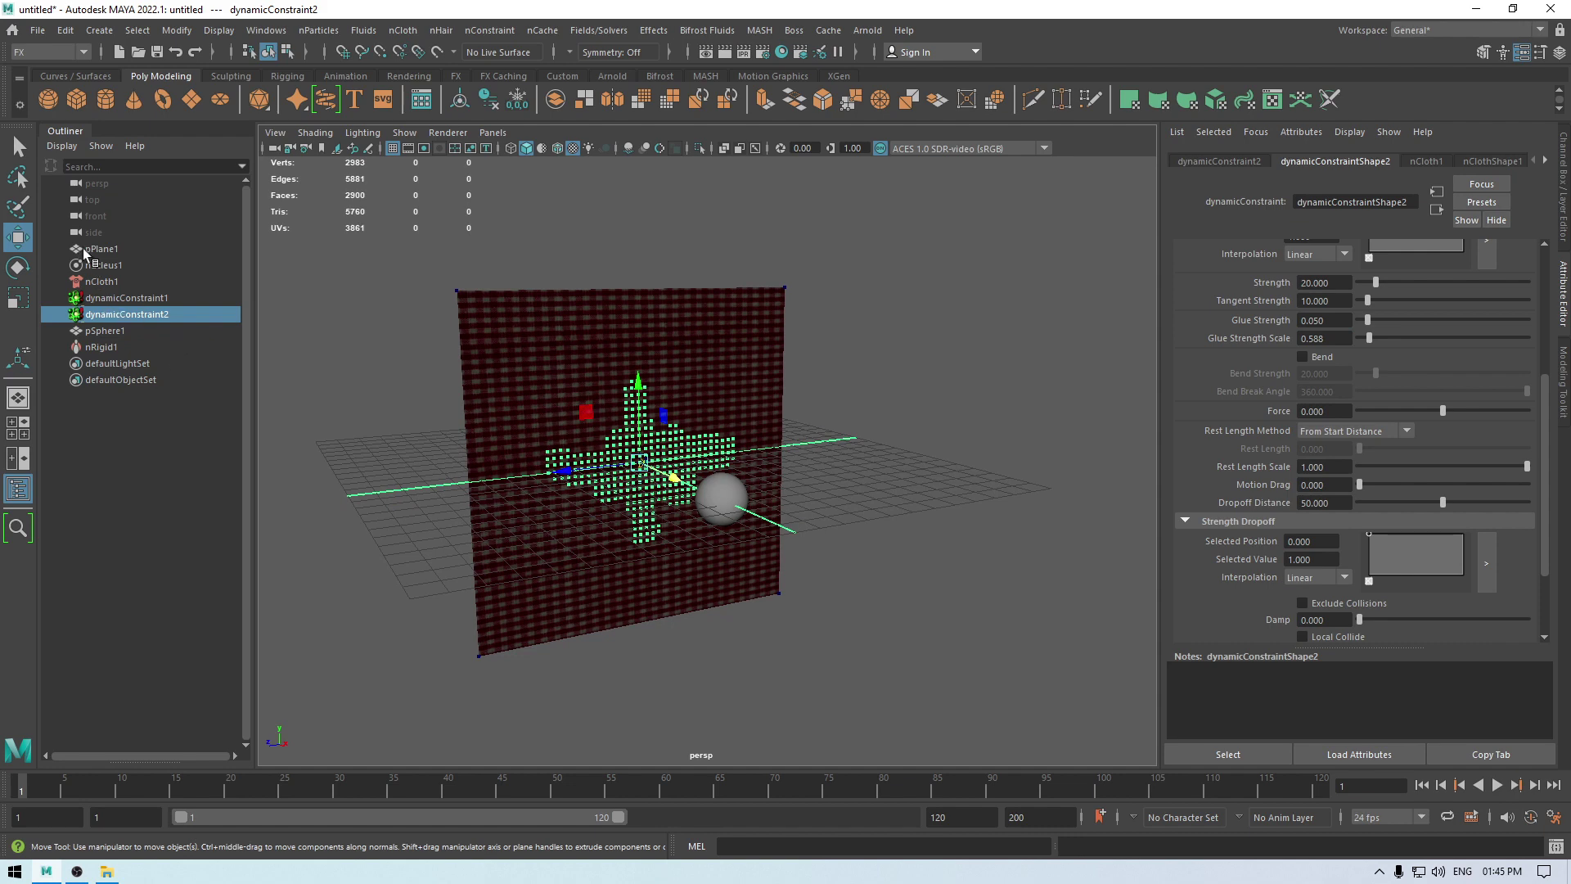
Step: Set the Gravity of the nucleus1 solver to 1.000, and play the simulation of the sphere hitting the cloth until past frame 90
click(102, 264)
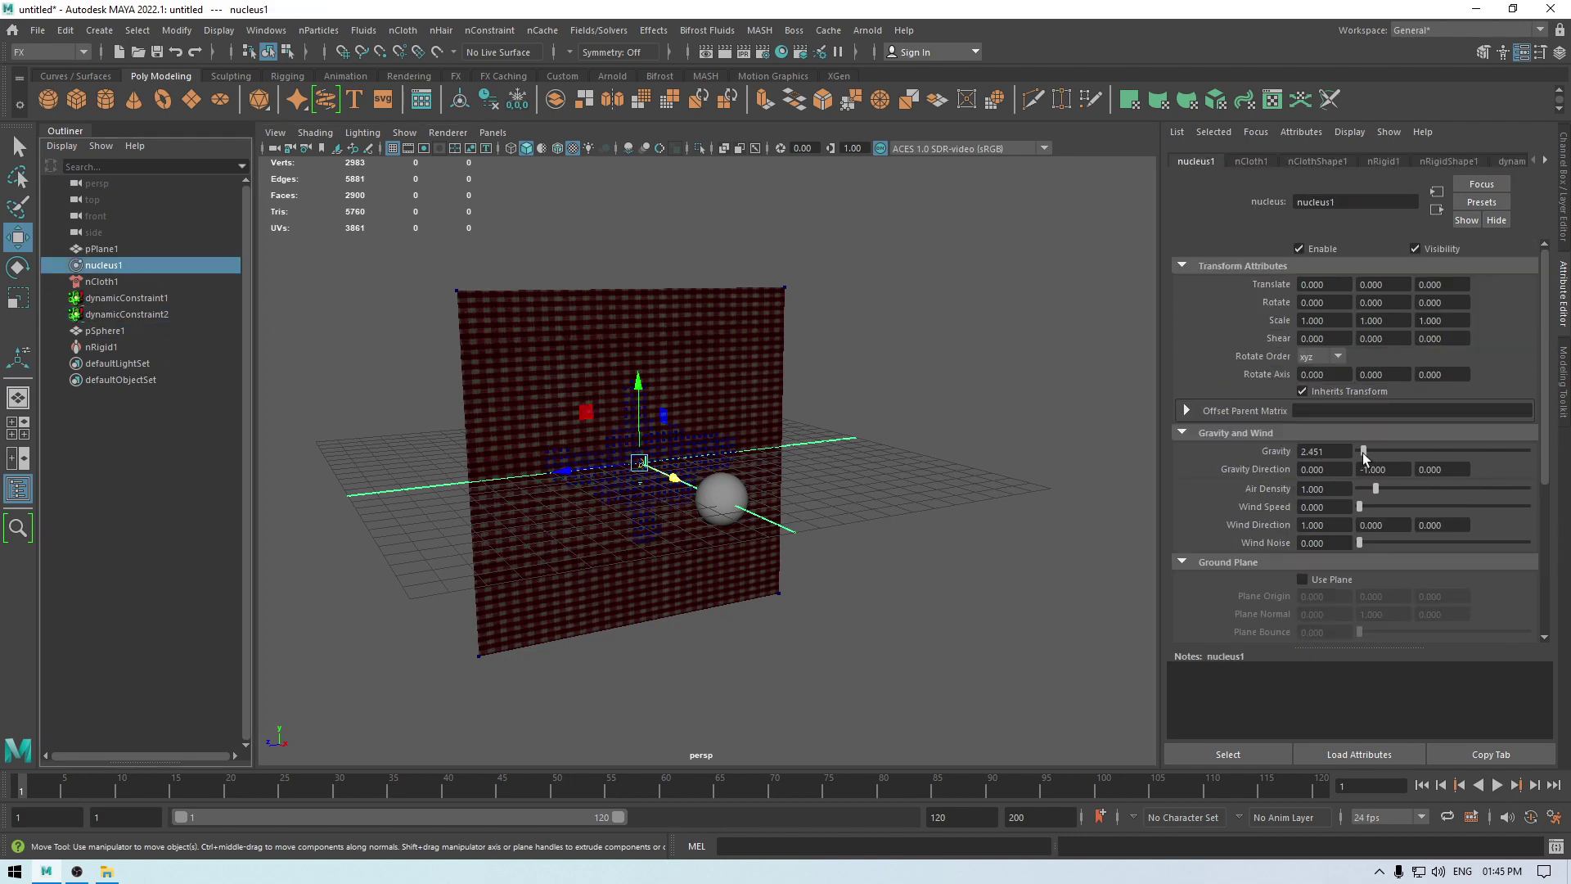
double_click(1323, 452)
alt+drag(1006, 524, 912, 519)
scroll(912, 519, up, 3)
key(alt+v)
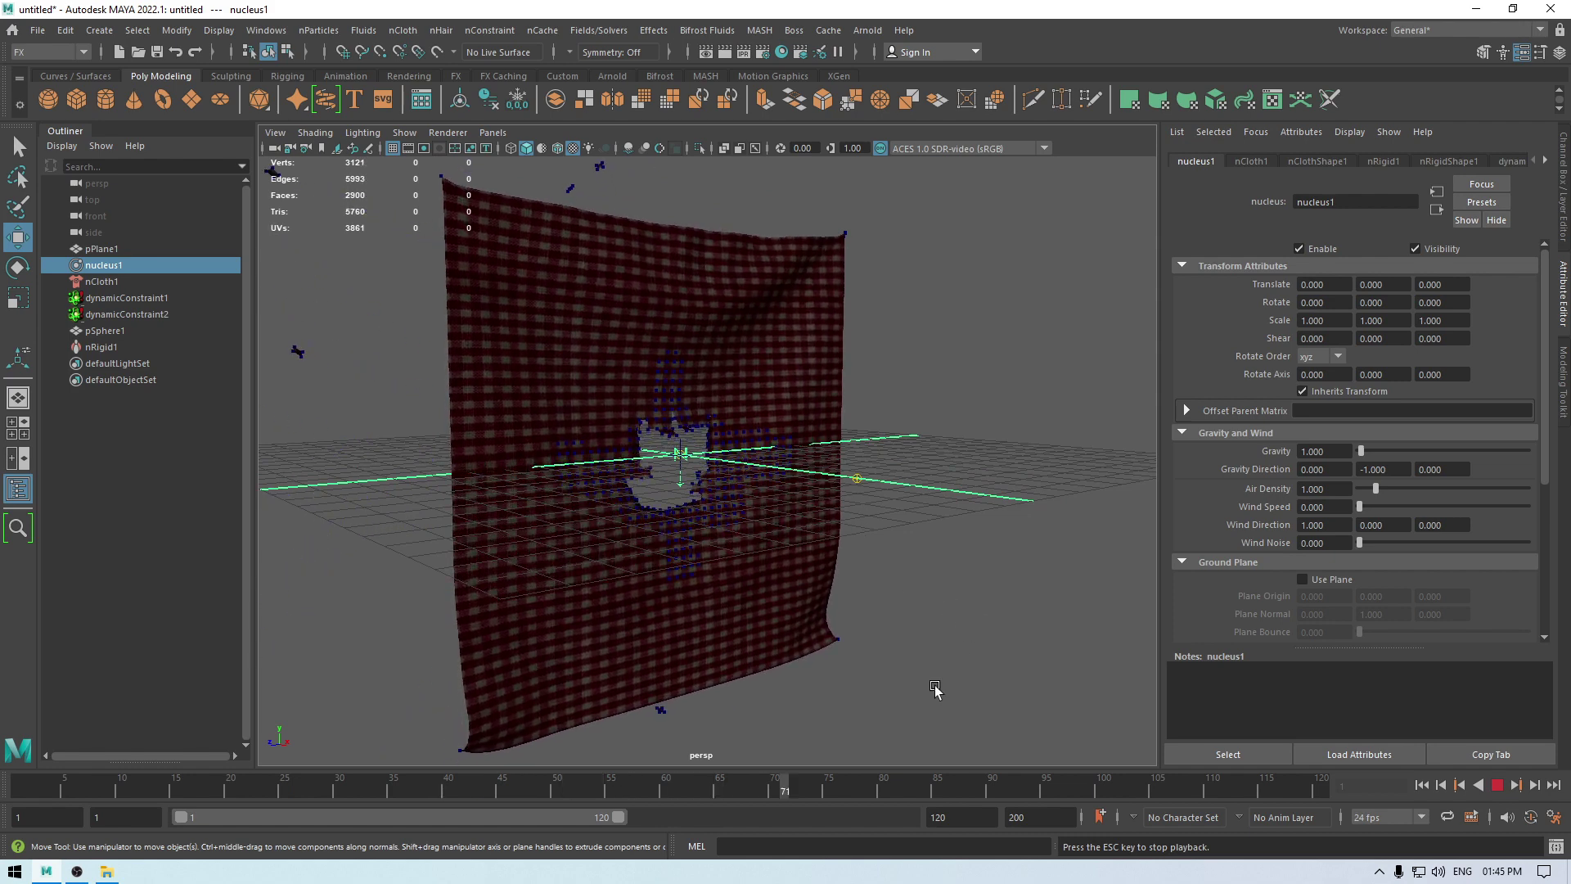
key(Escape)
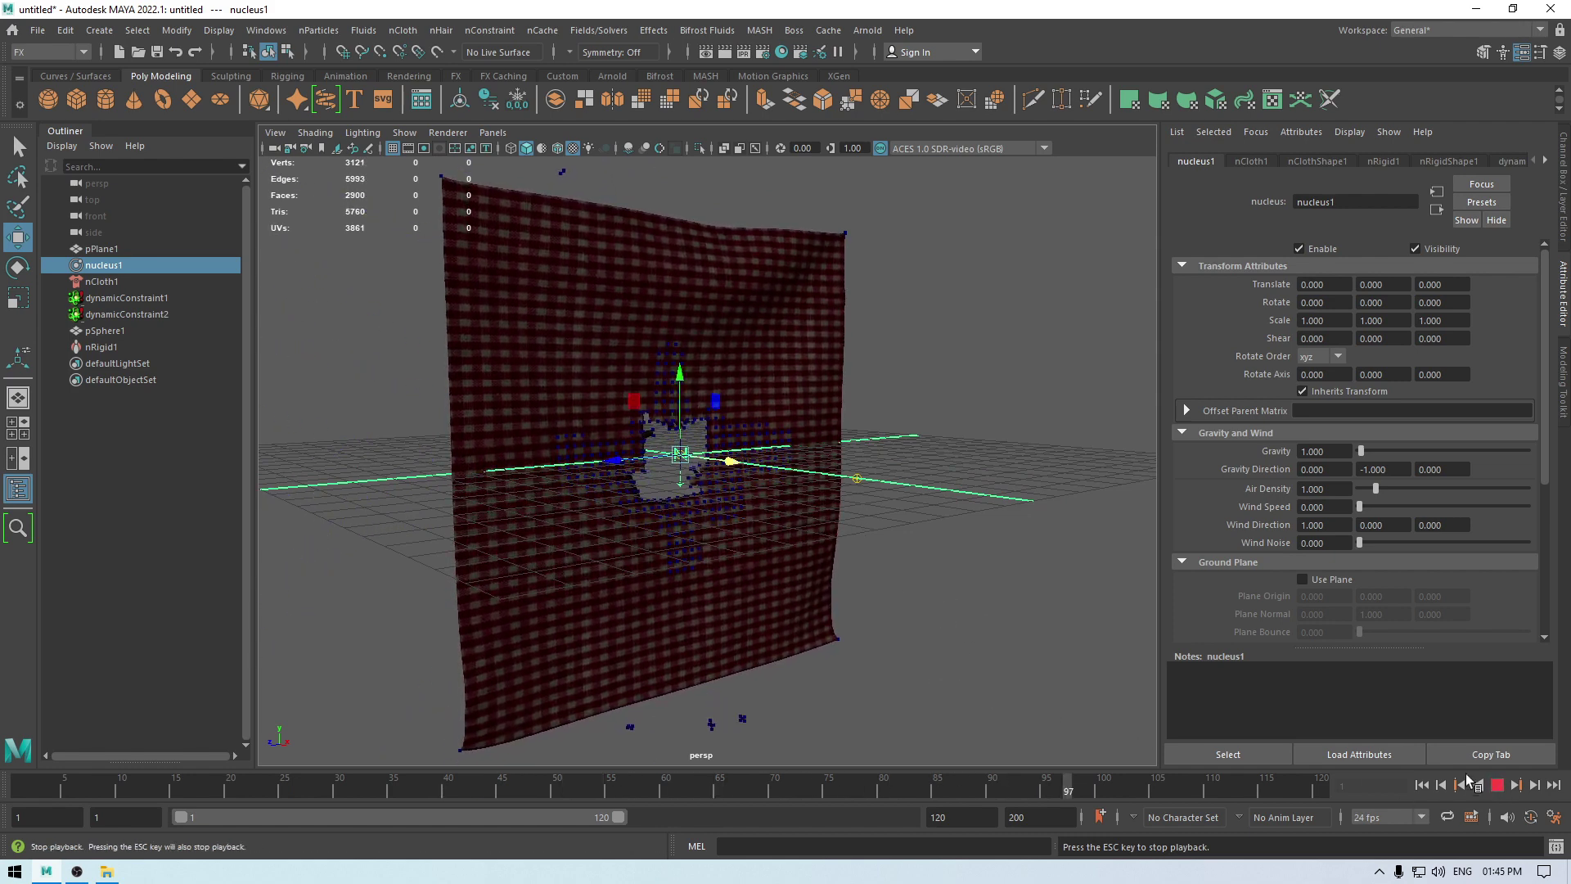
Step: Examine the torn hole and the loose fragments of the cloth from close up and from several angles
alt+drag(966, 646, 806, 536)
alt+right_drag(806, 532, 994, 759)
alt+drag(883, 585, 832, 613)
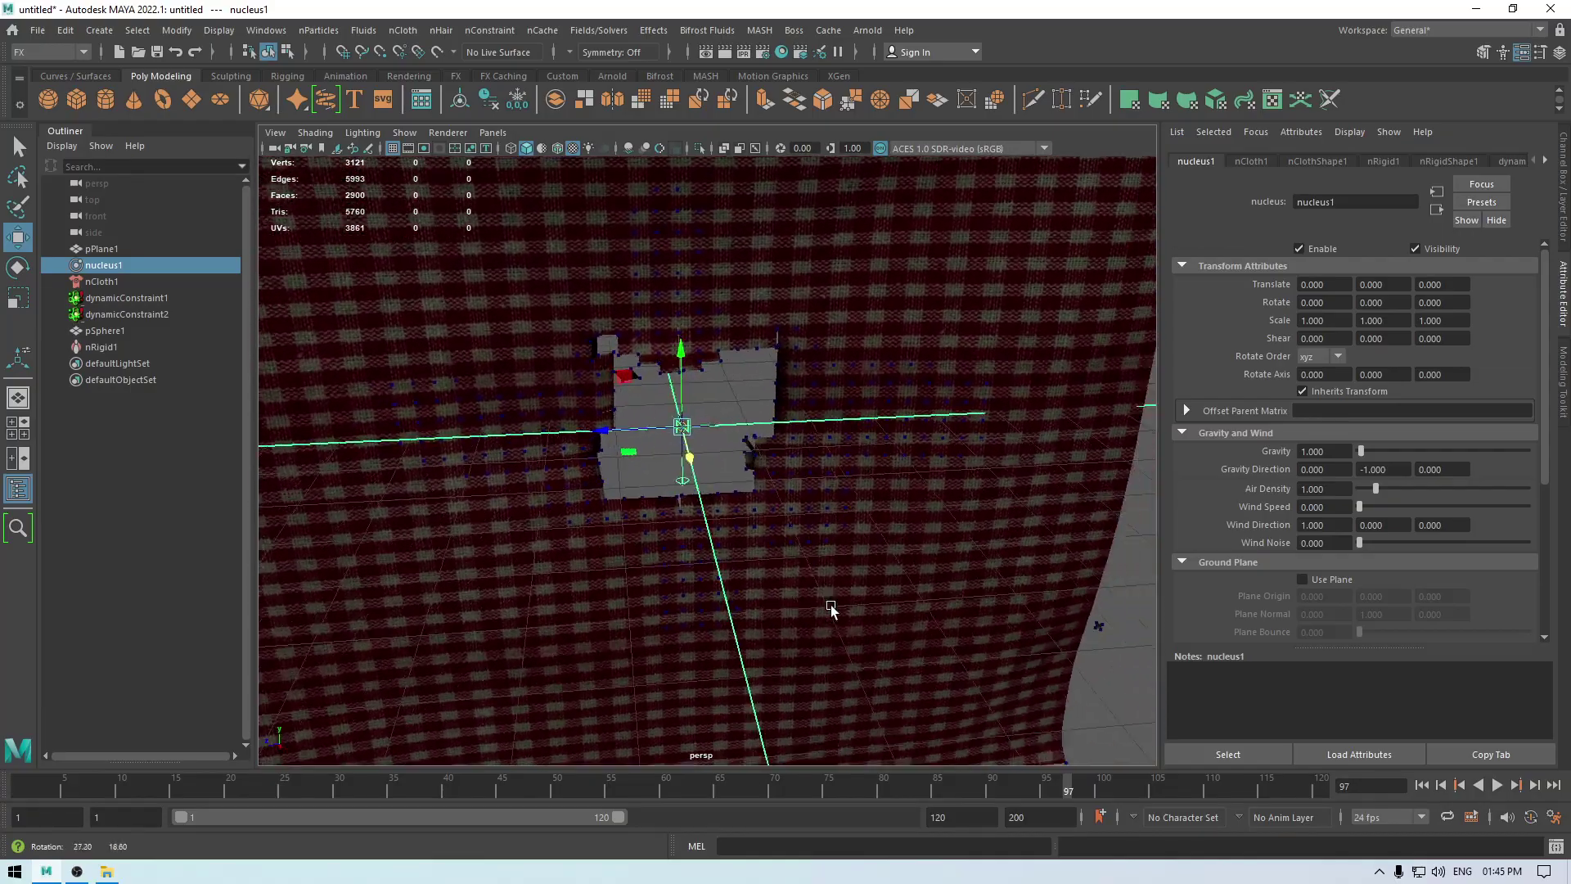
alt+right_drag(831, 614, 823, 385)
mouse_move(823, 385)
alt+mouse_down()
mouse_move(845, 382)
mouse_move(836, 399)
alt+mouse_up()
alt+right_drag(837, 399, 876, 705)
alt+drag(877, 705, 855, 645)
alt+right_drag(856, 645, 719, 341)
alt+drag(719, 342, 726, 514)
alt+right_drag(725, 513, 710, 449)
mouse_move(710, 449)
alt+mouse_down()
mouse_move(673, 459)
mouse_move(724, 461)
alt+mouse_up()
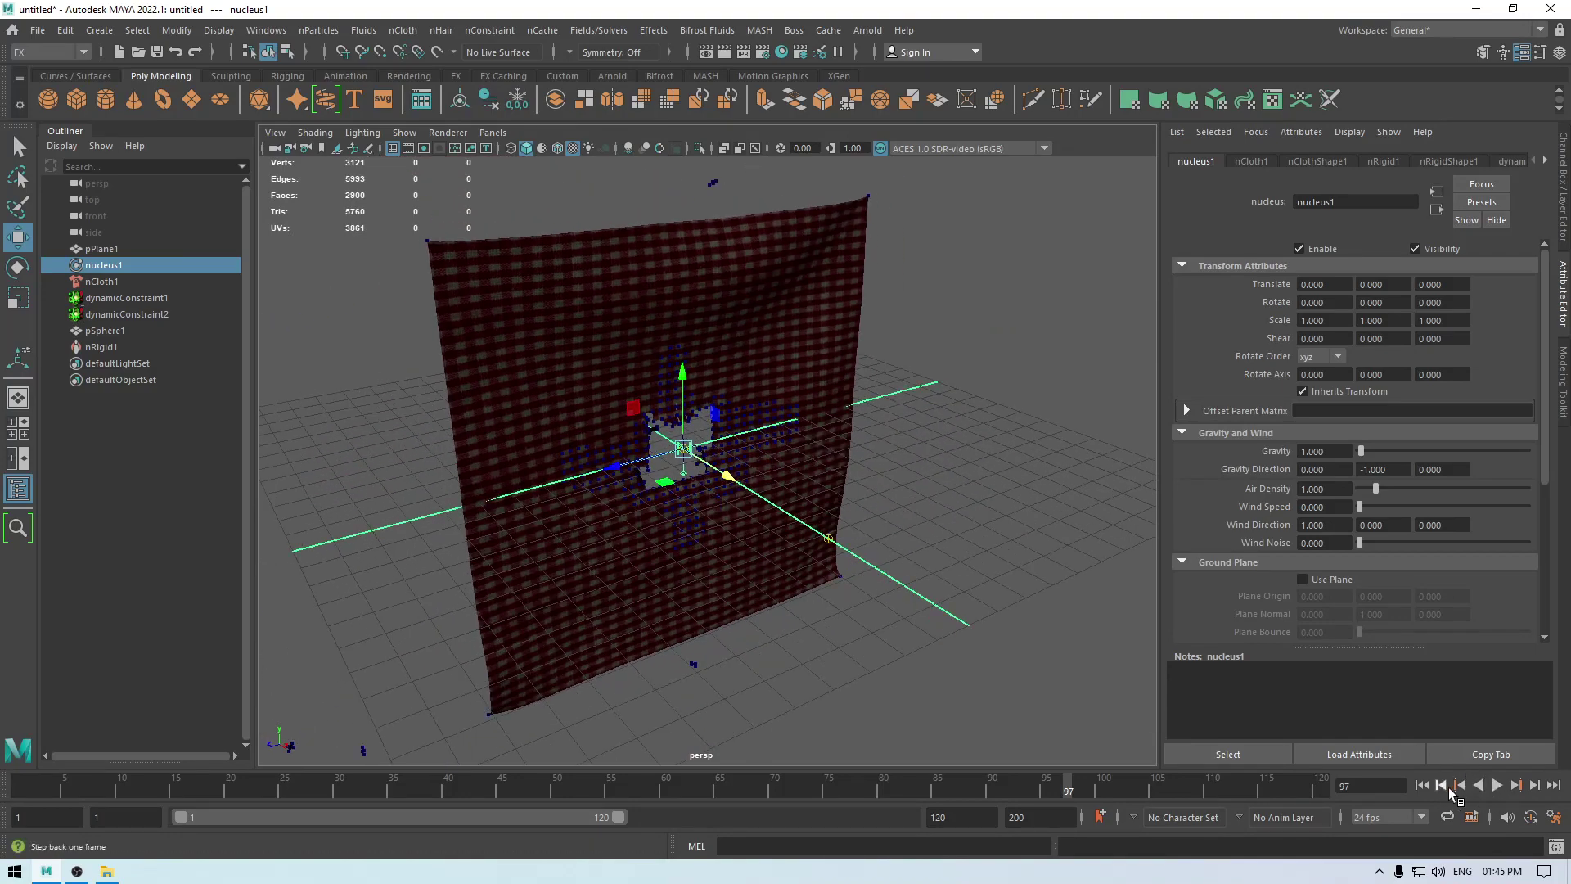
Step: Return to the first frame, scale the collider sphere up slightly and uniformly, and deselect it
click(1422, 785)
alt+right_drag(995, 516, 915, 470)
alt+drag(915, 470, 922, 463)
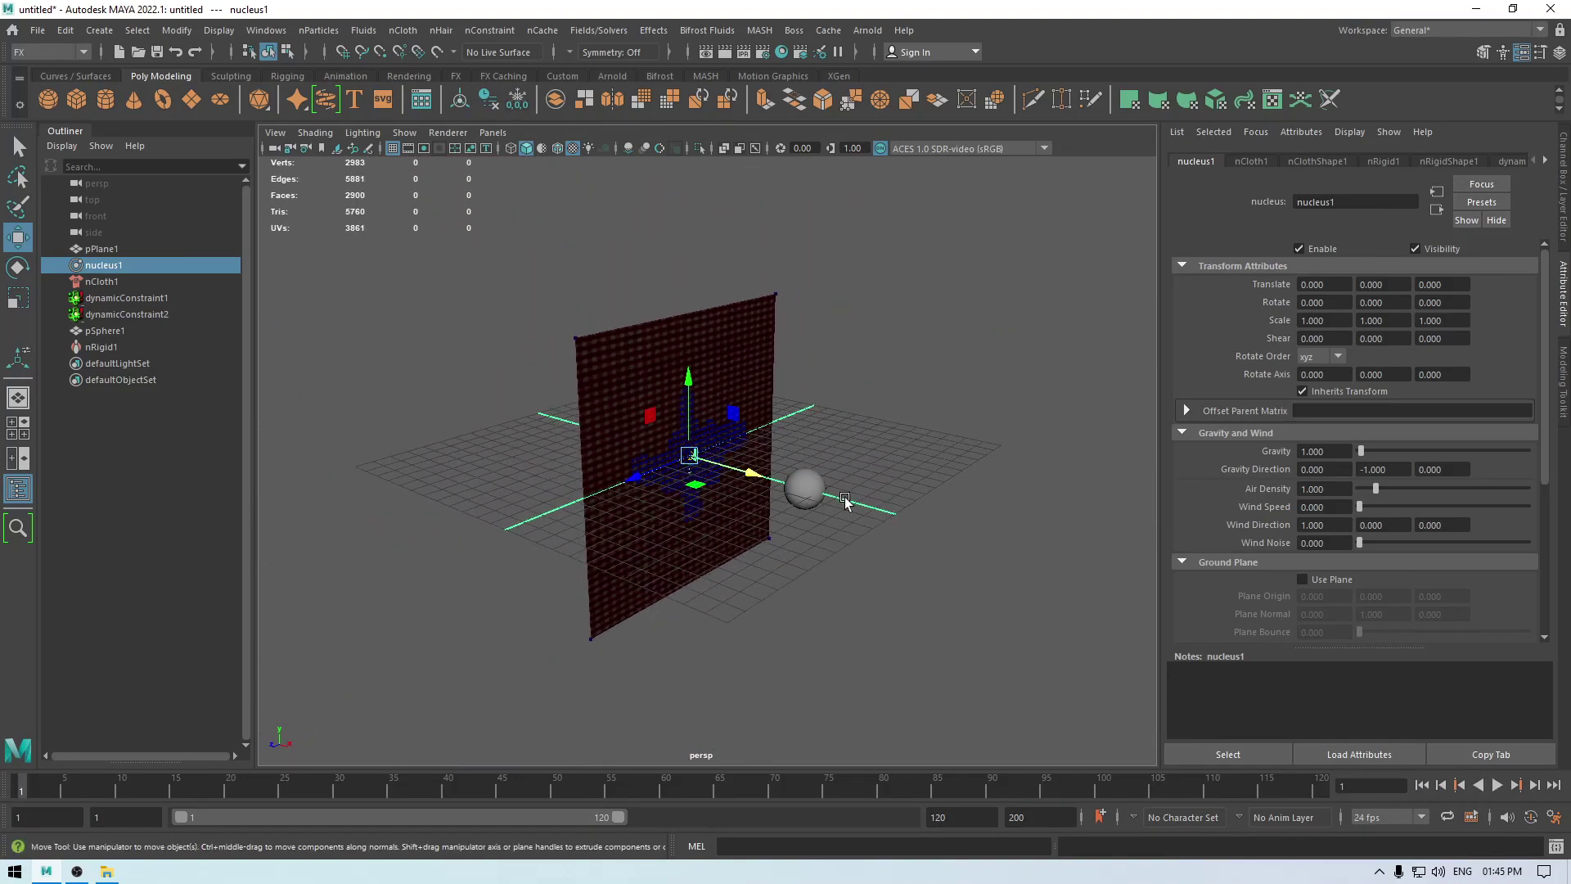
click(808, 493)
alt+drag(791, 577, 822, 597)
key(r)
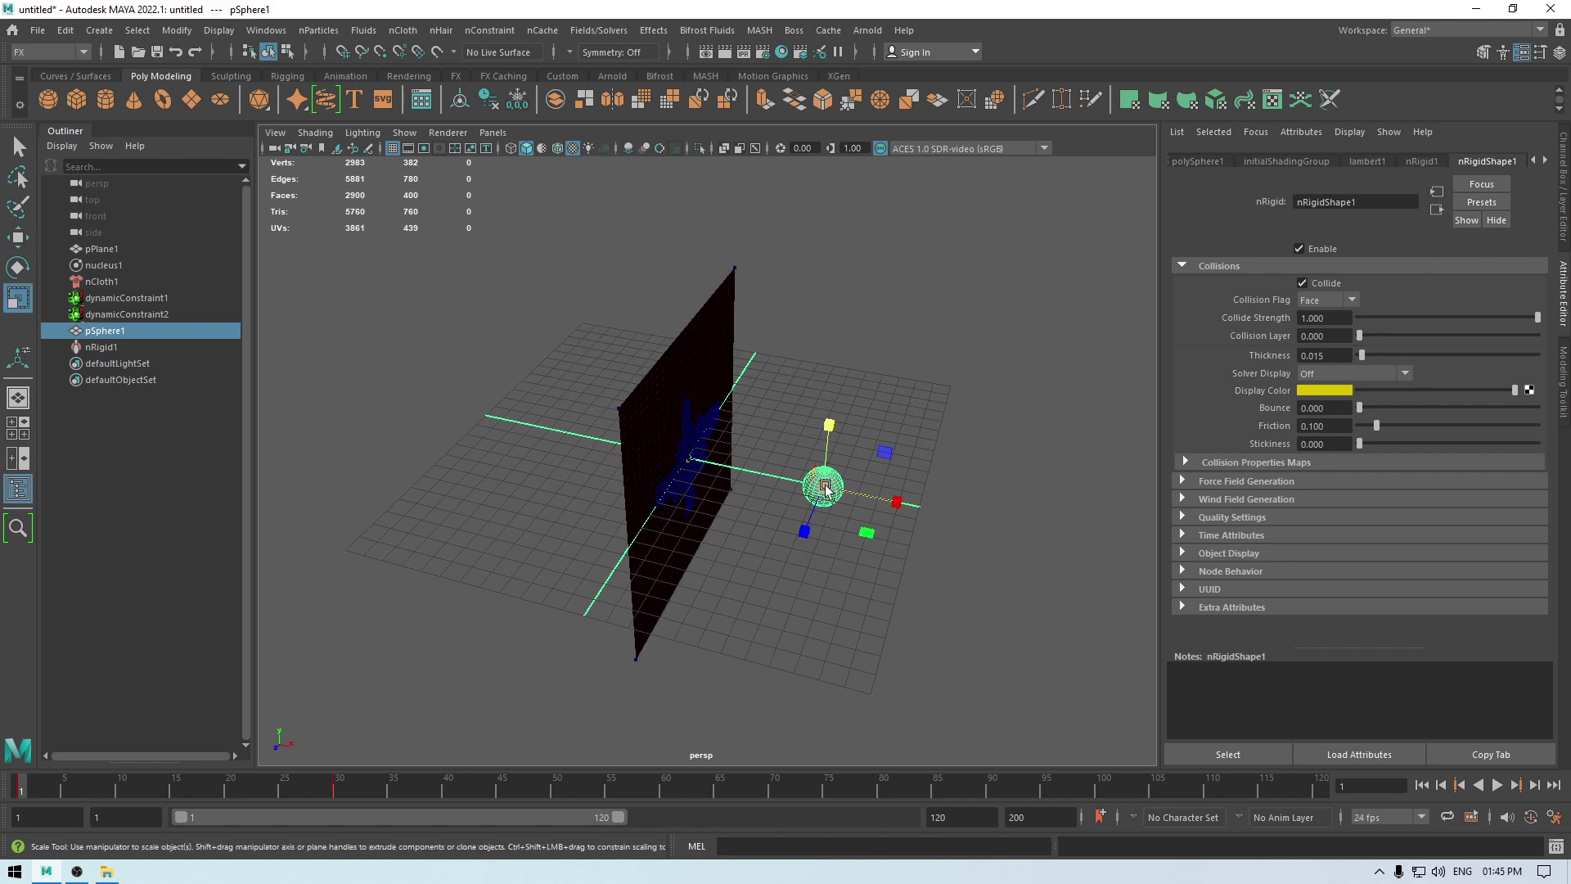
drag(824, 487, 845, 489)
key(w)
click(961, 628)
Step: Play the simulation with the enlarged sphere, stop it at frame 36, and examine the hole in the cloth
alt+drag(960, 627, 910, 528)
alt+right_drag(910, 528, 1020, 726)
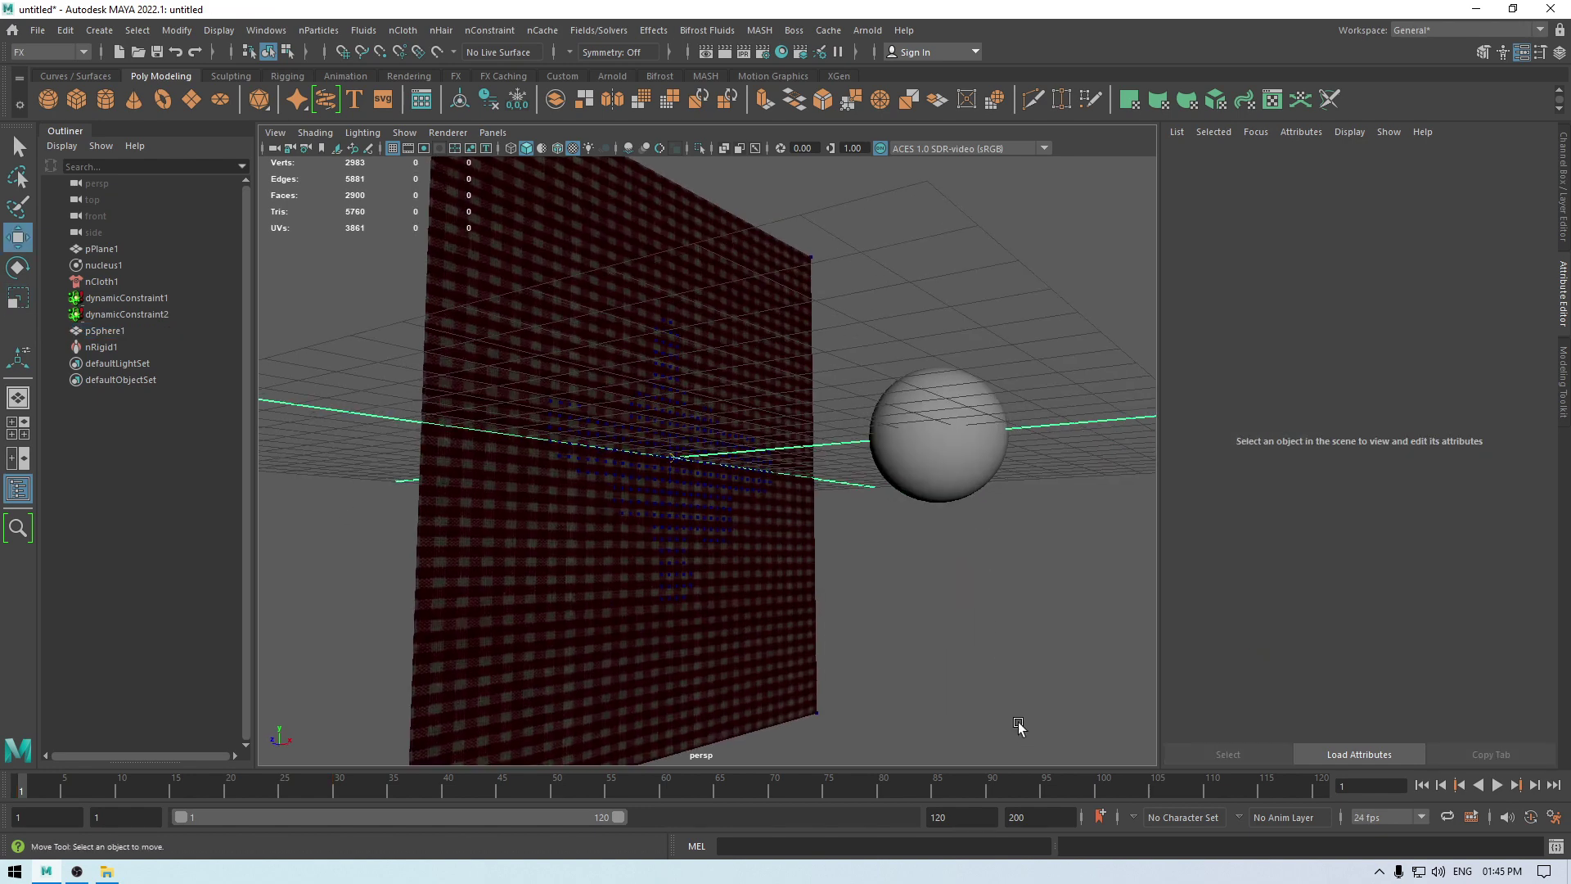
alt+drag(863, 540, 832, 571)
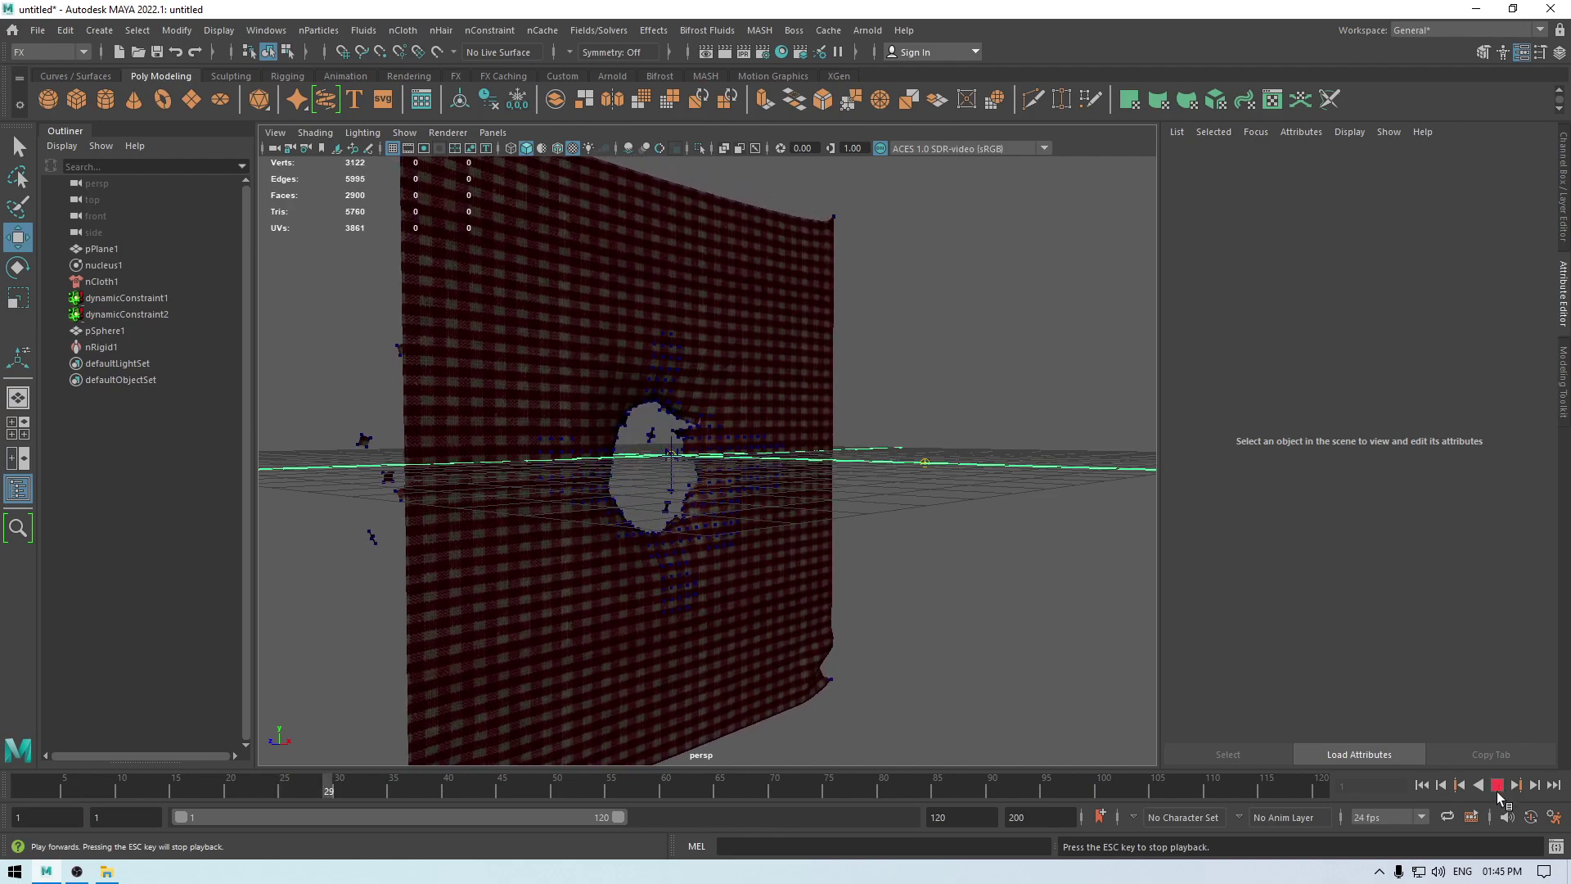
click(1498, 790)
alt+drag(654, 565, 905, 593)
scroll(900, 585, down, 5)
alt+drag(737, 417, 630, 384)
scroll(797, 619, up, 5)
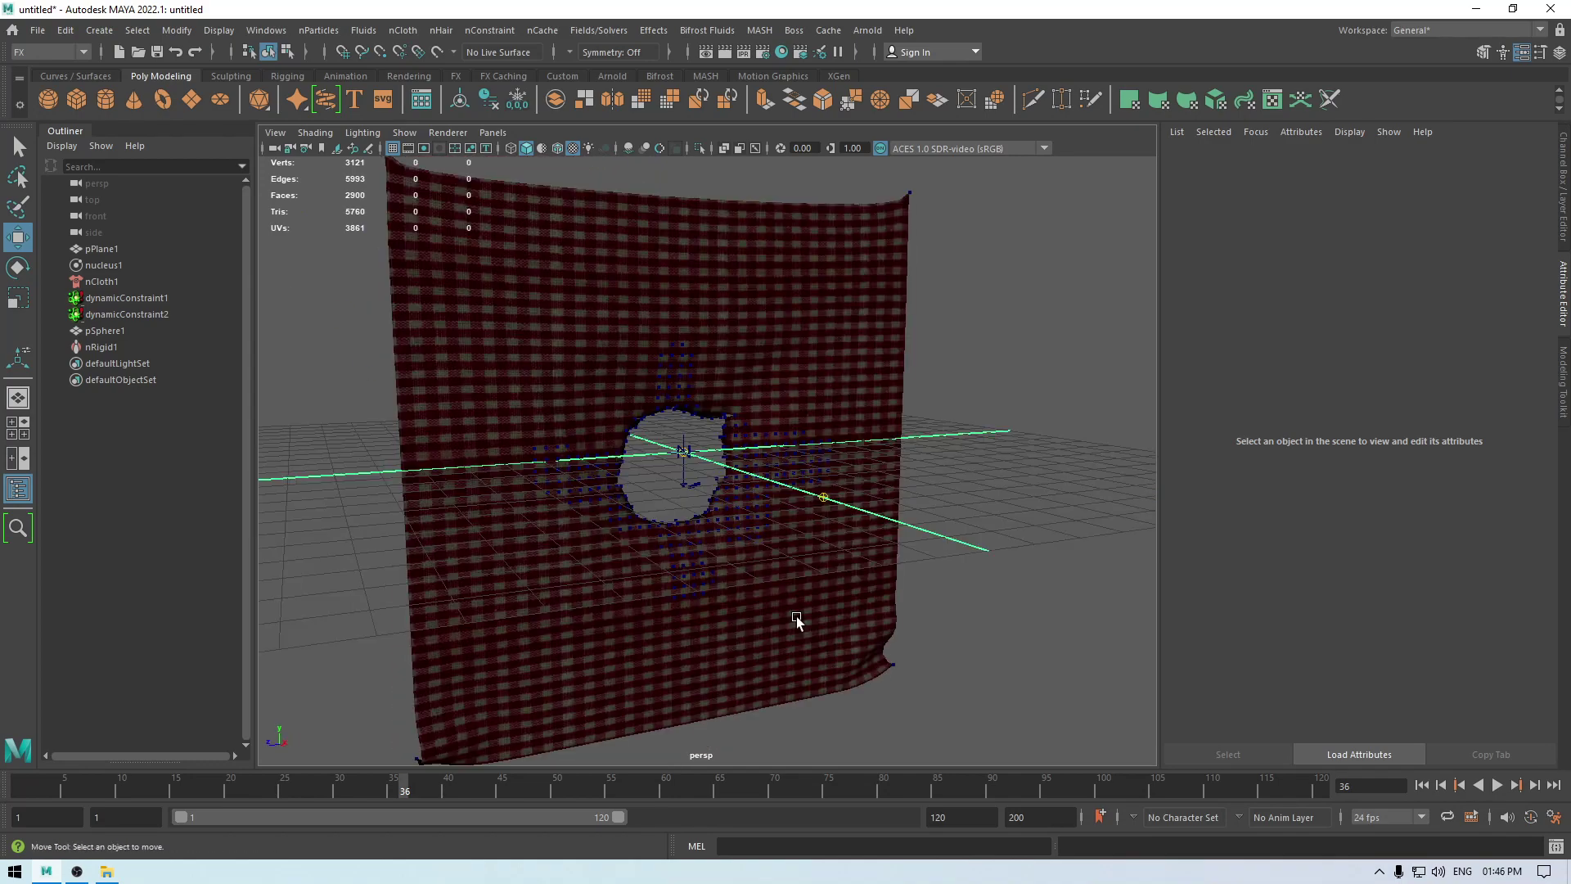